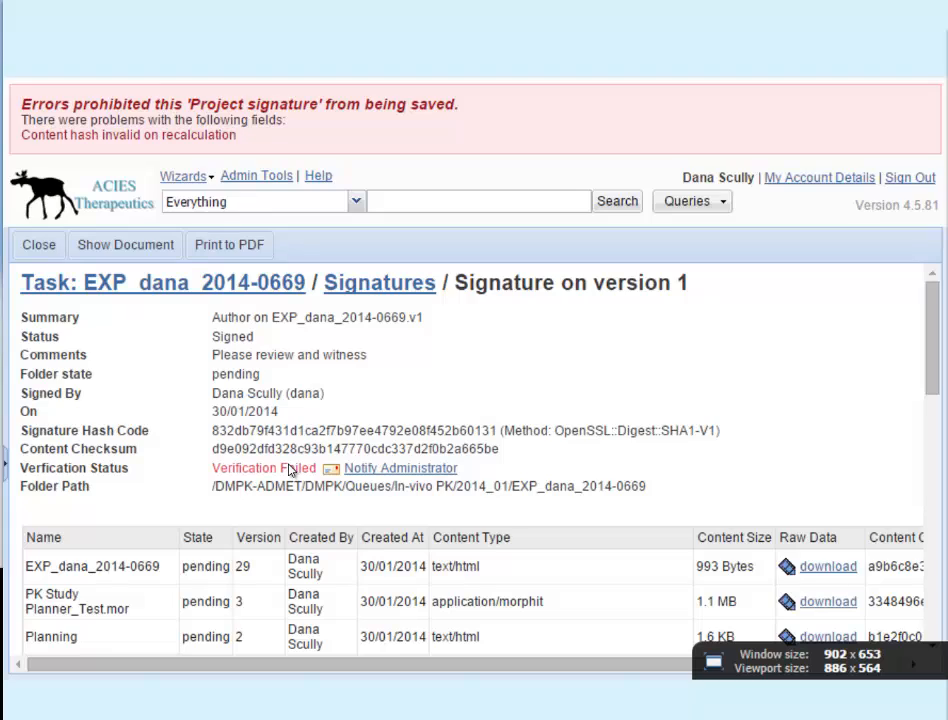
Step: Advance the Prezi past the Archive overview frame to the BioRails 4.5 login page
{"action": "key", "text": "Right"}
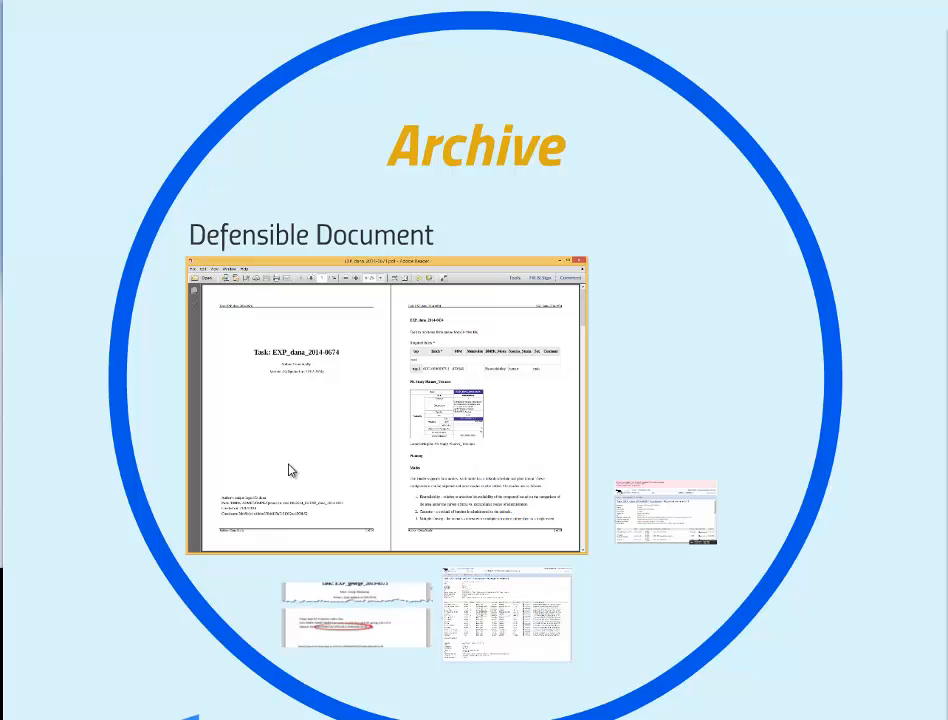
{"action": "key", "text": "Right"}
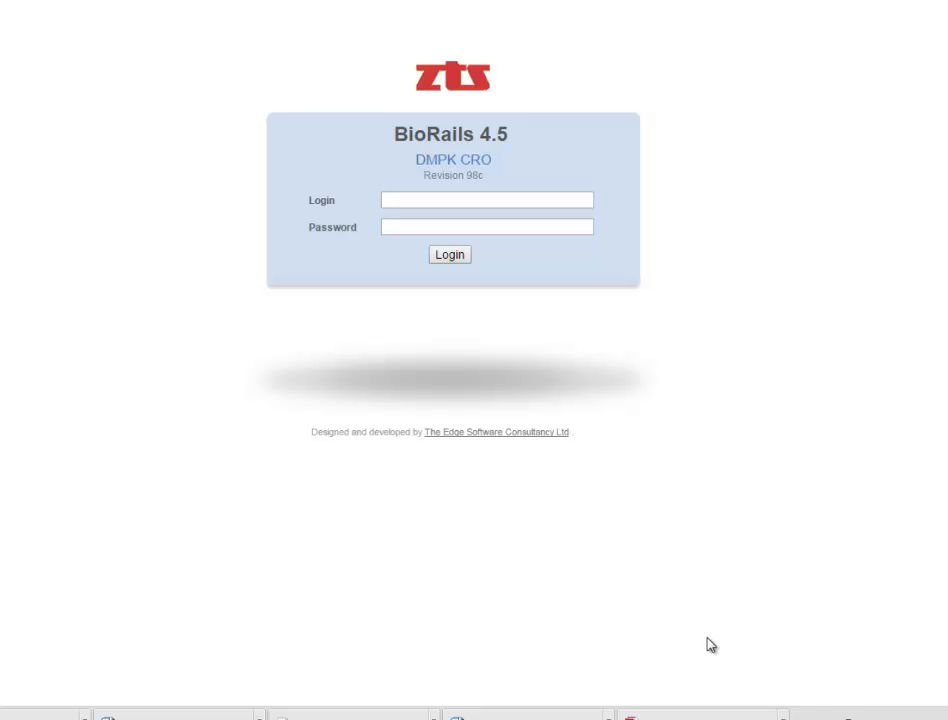
Step: Log in to BioRails with the project lead's login and password, declining Chrome's password save
{"action": "left_click", "coordinate": [460, 203]}
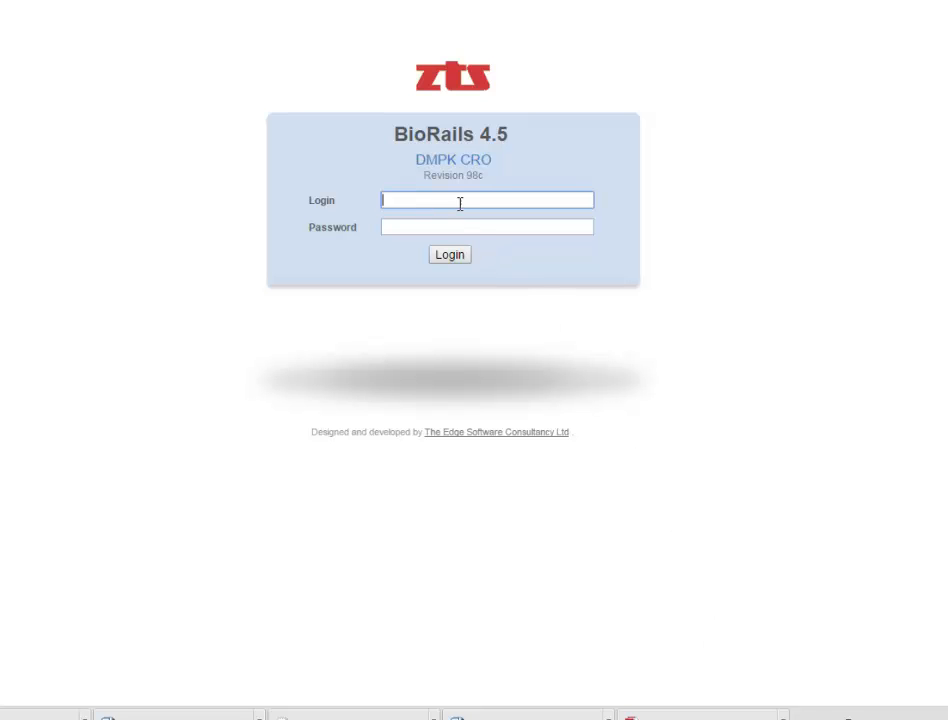
{"action": "type", "text": "al"}
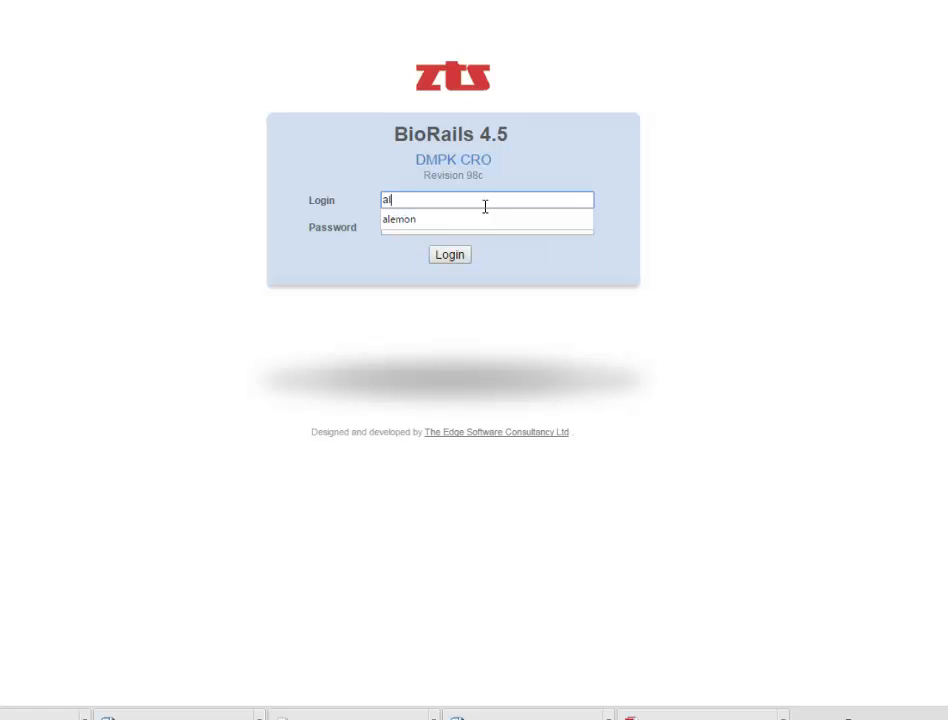
{"action": "key", "text": "BackSpace"}
{"action": "key", "text": "BackSpace"}
{"action": "type", "text": "walter"}
{"action": "key", "text": "Tab"}
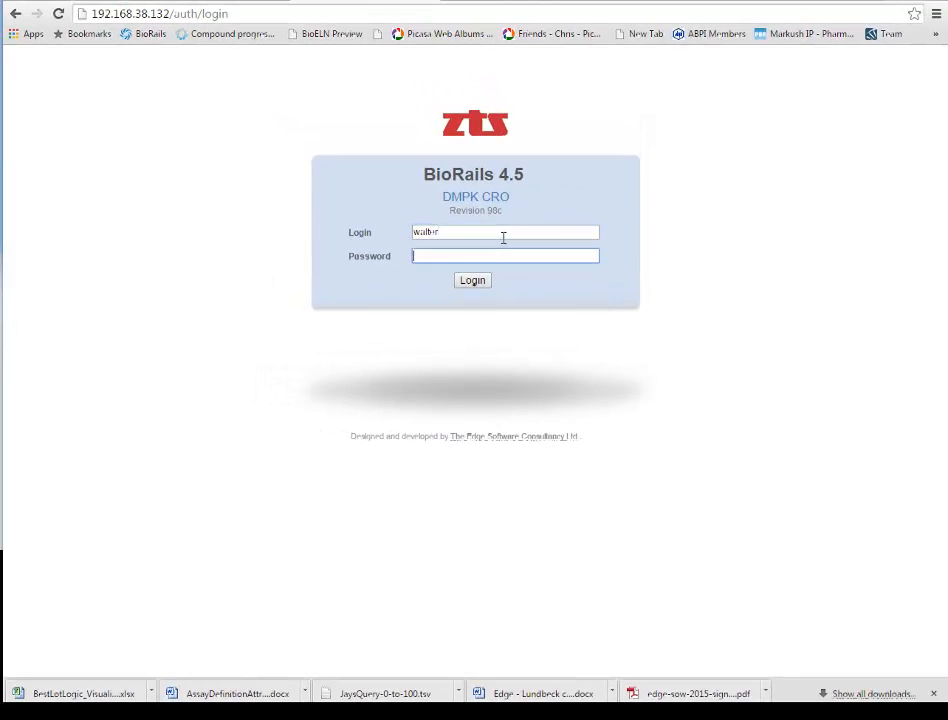
{"action": "key", "text": "Return"}
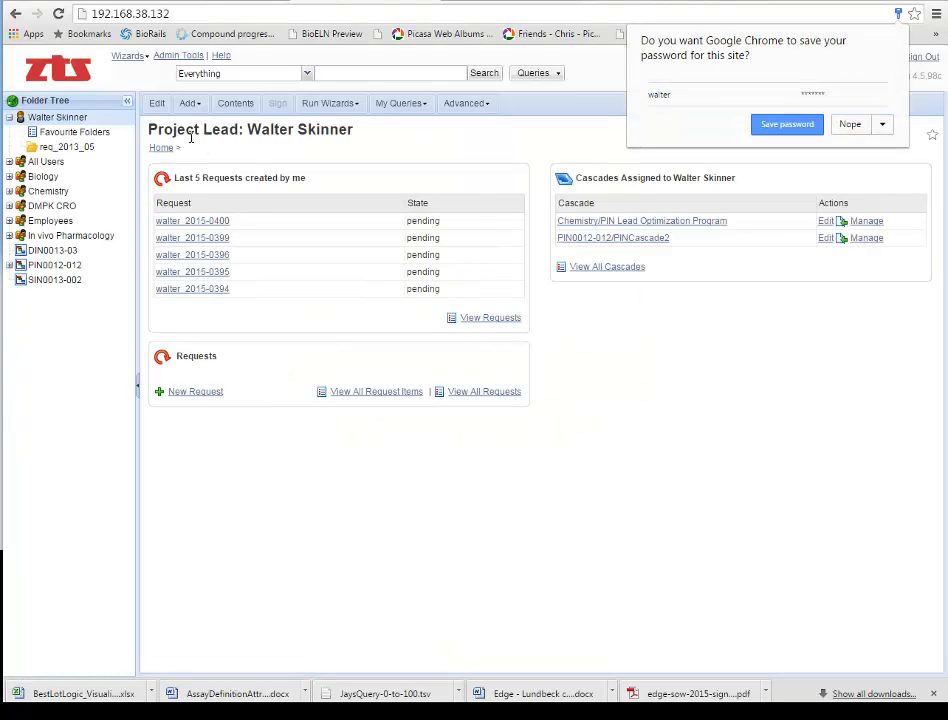
{"action": "left_click", "coordinate": [126, 102]}
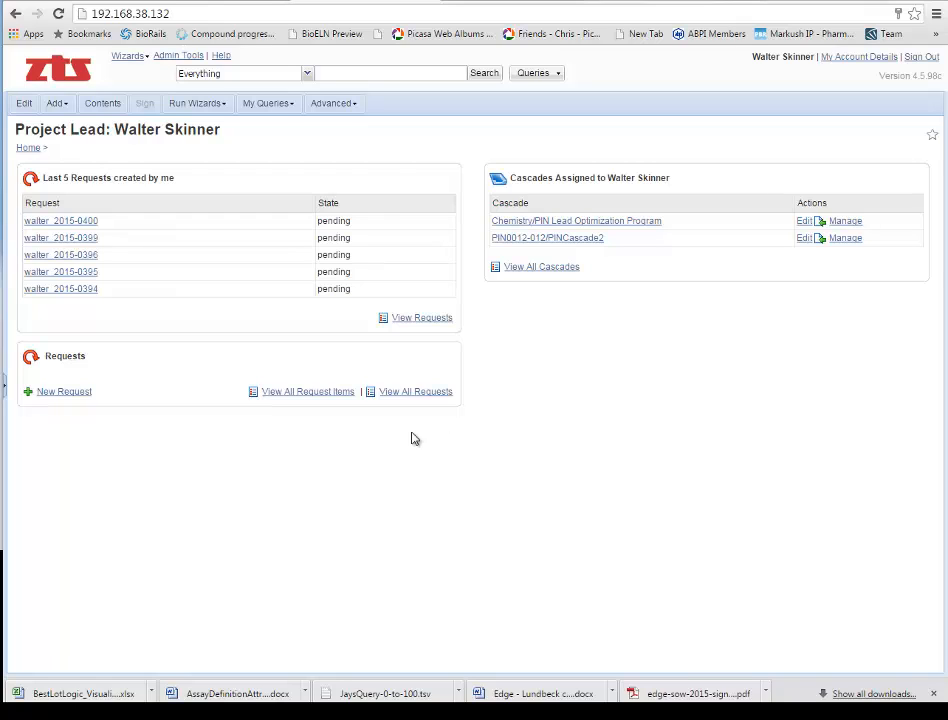
Step: Start a new request with item type Lot and project domain CUSTB, advancing to Add Items
{"action": "left_click", "coordinate": [58, 398]}
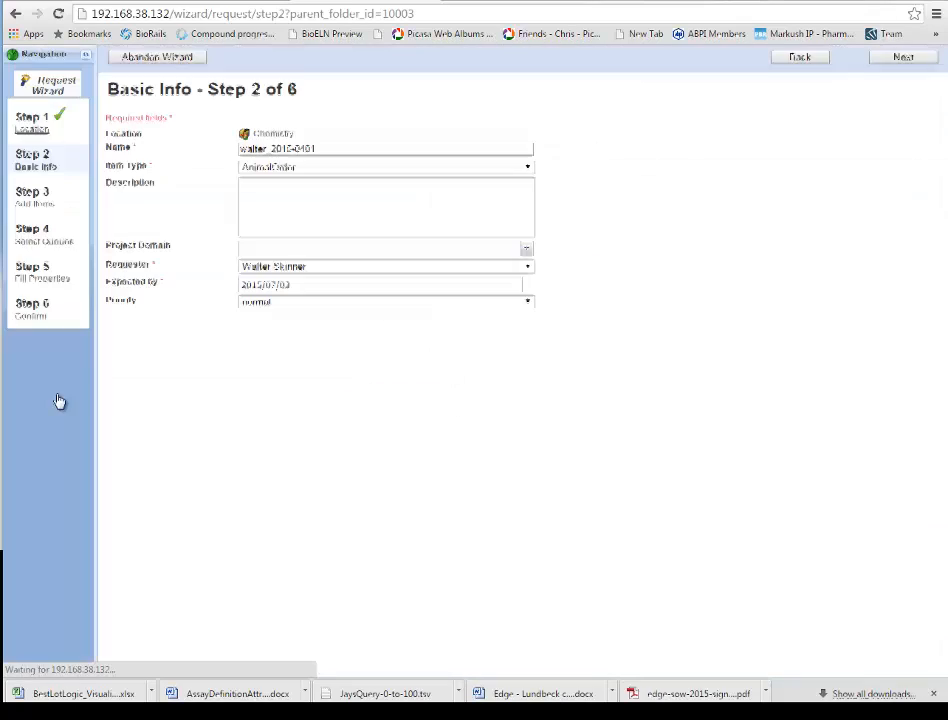
{"action": "left_click", "coordinate": [264, 167]}
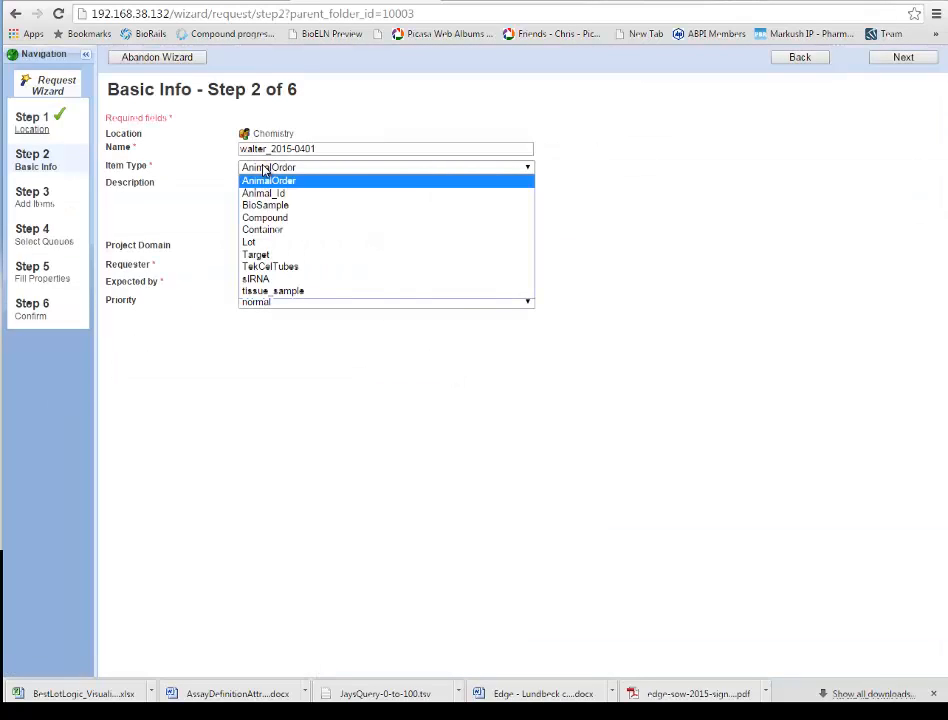
{"action": "left_click", "coordinate": [256, 245]}
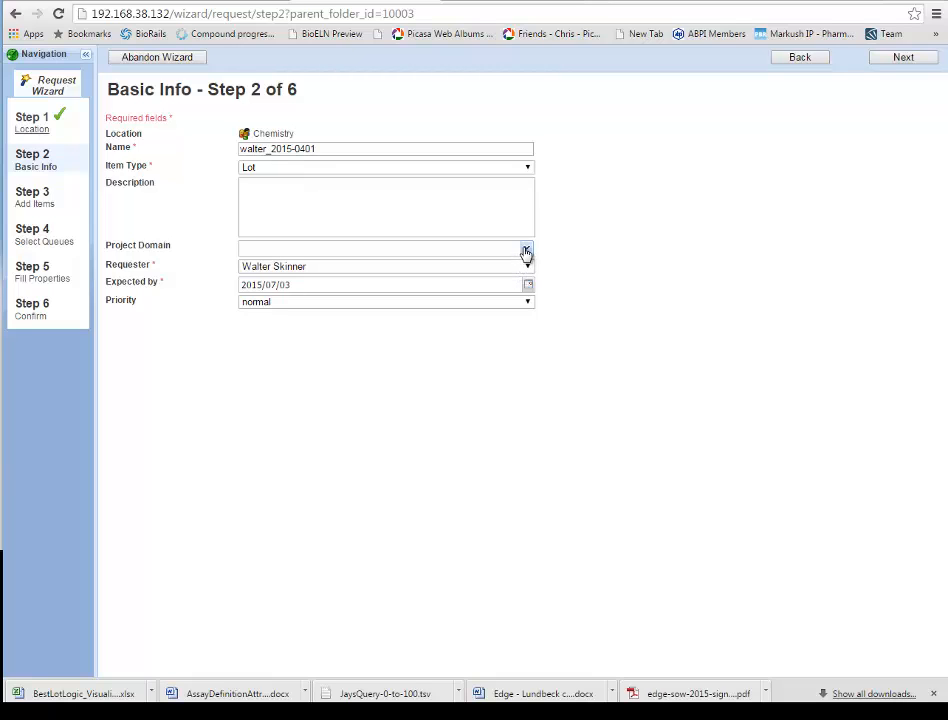
{"action": "left_click", "coordinate": [525, 249]}
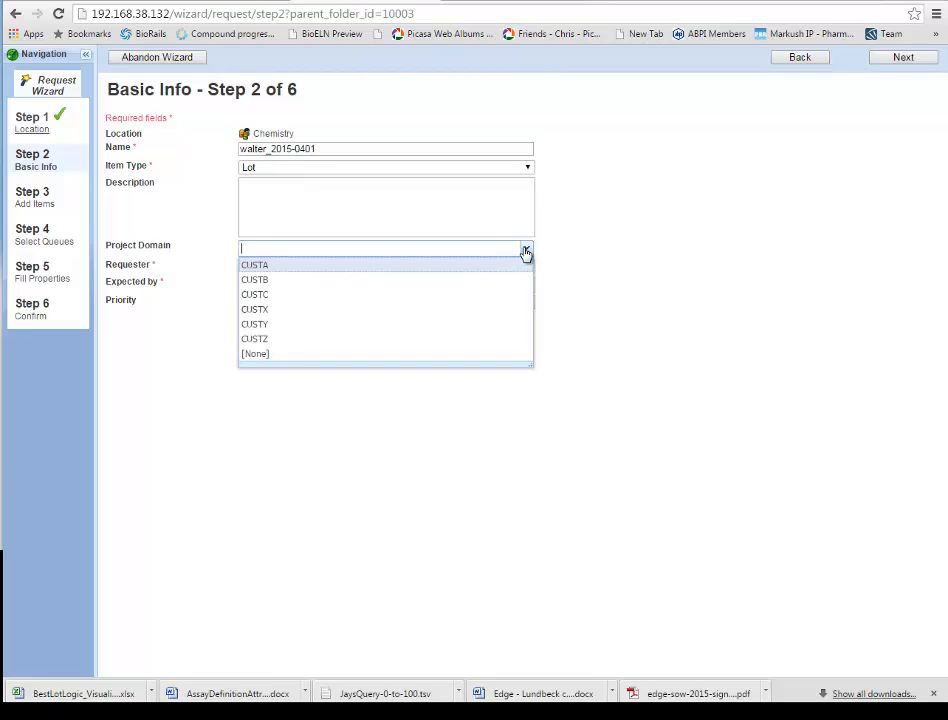
{"action": "left_click", "coordinate": [340, 291]}
{"action": "left_click", "coordinate": [703, 330]}
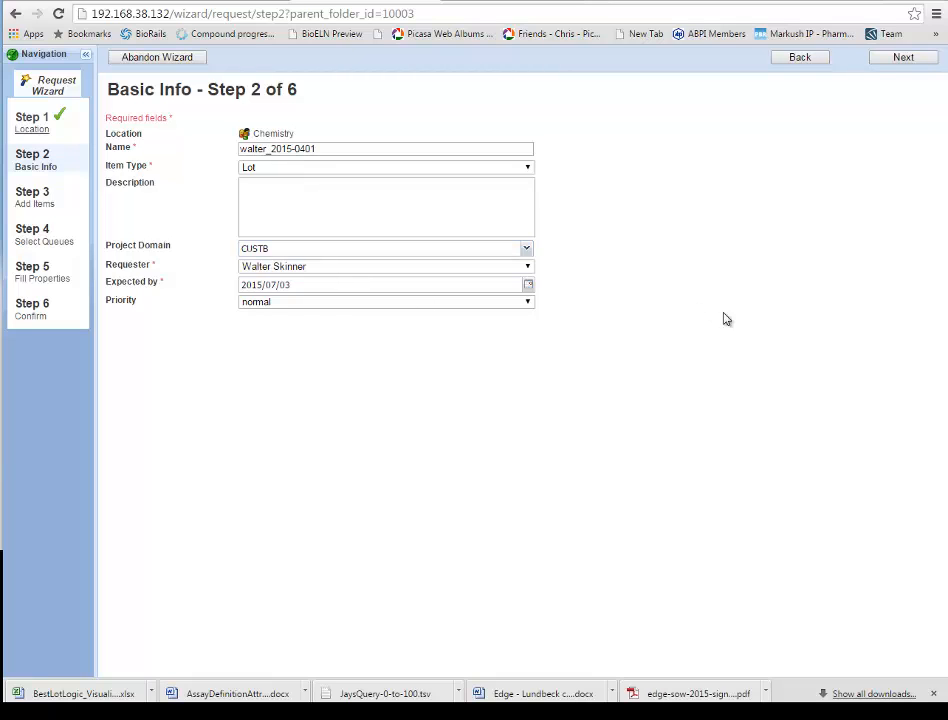
{"action": "left_click", "coordinate": [906, 58]}
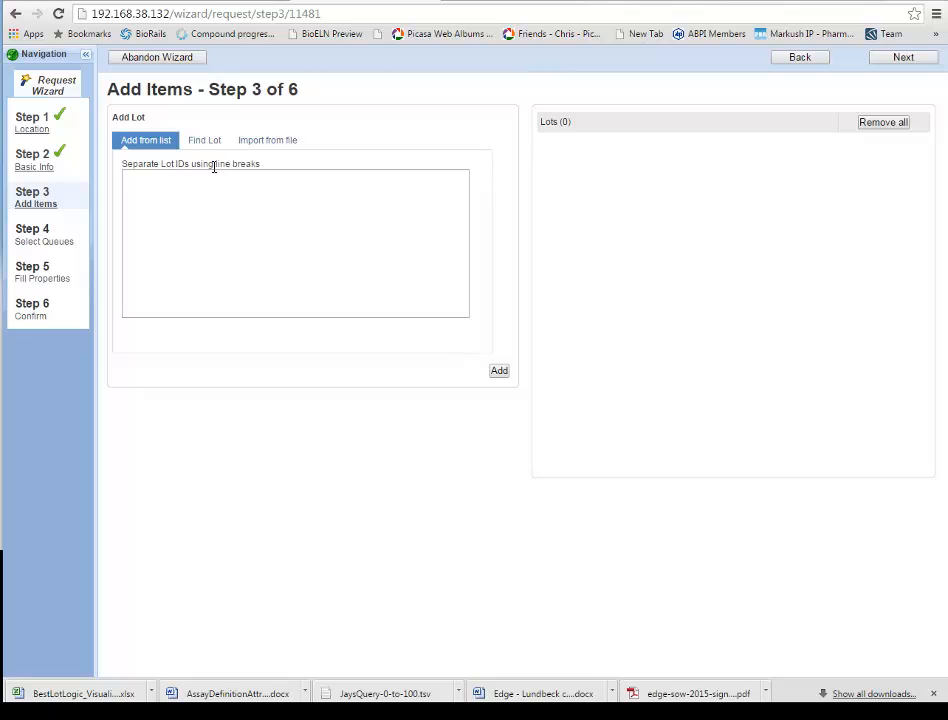
{"action": "left_click", "coordinate": [208, 143]}
{"action": "left_click", "coordinate": [336, 180]}
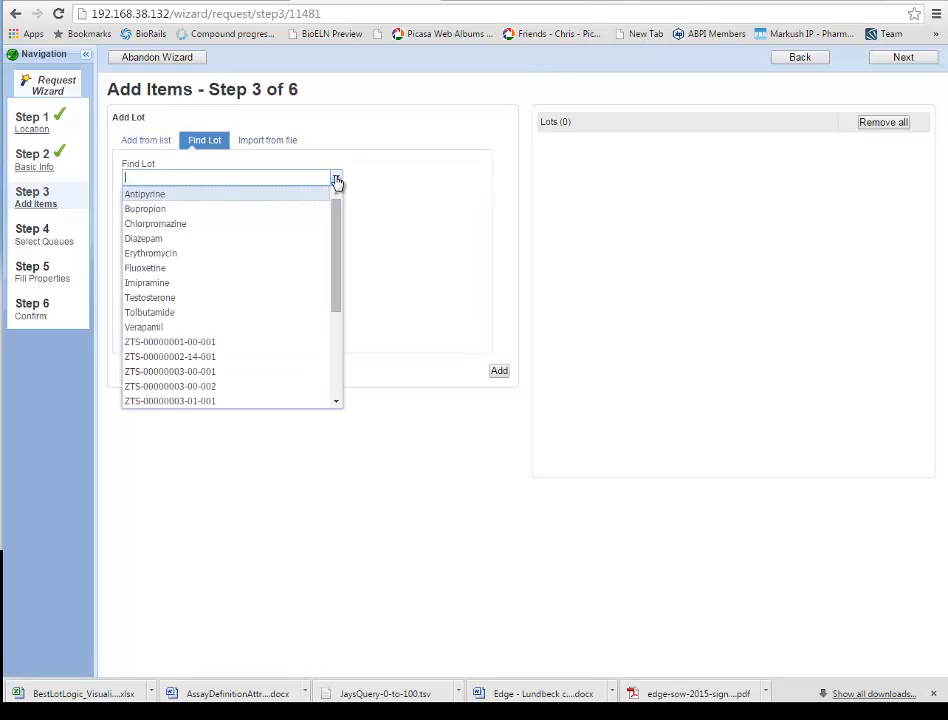
{"action": "left_click", "coordinate": [176, 342]}
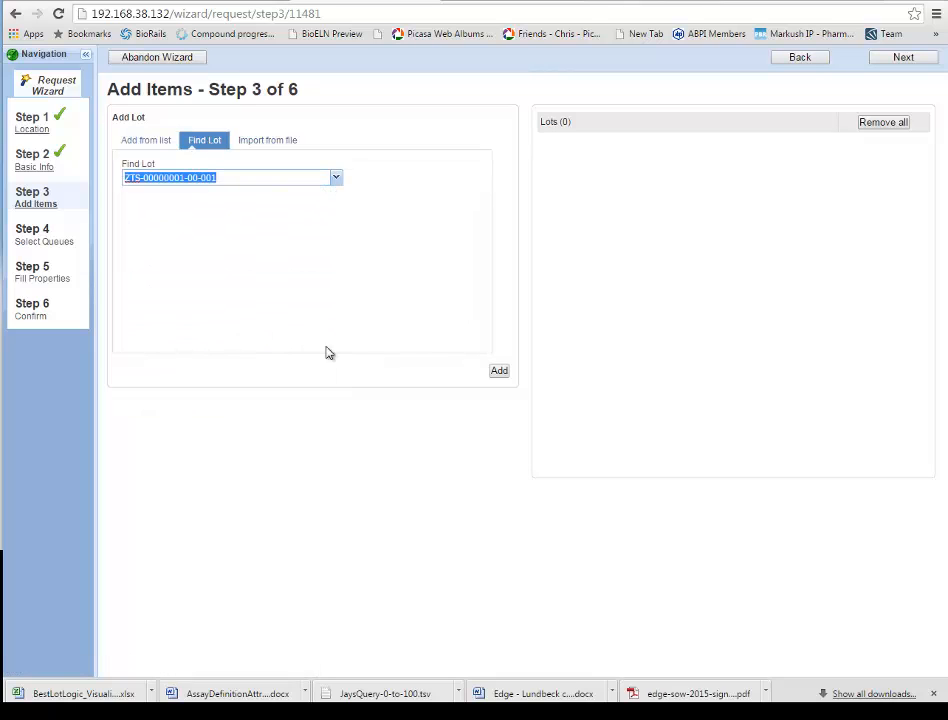
{"action": "left_click", "coordinate": [499, 371]}
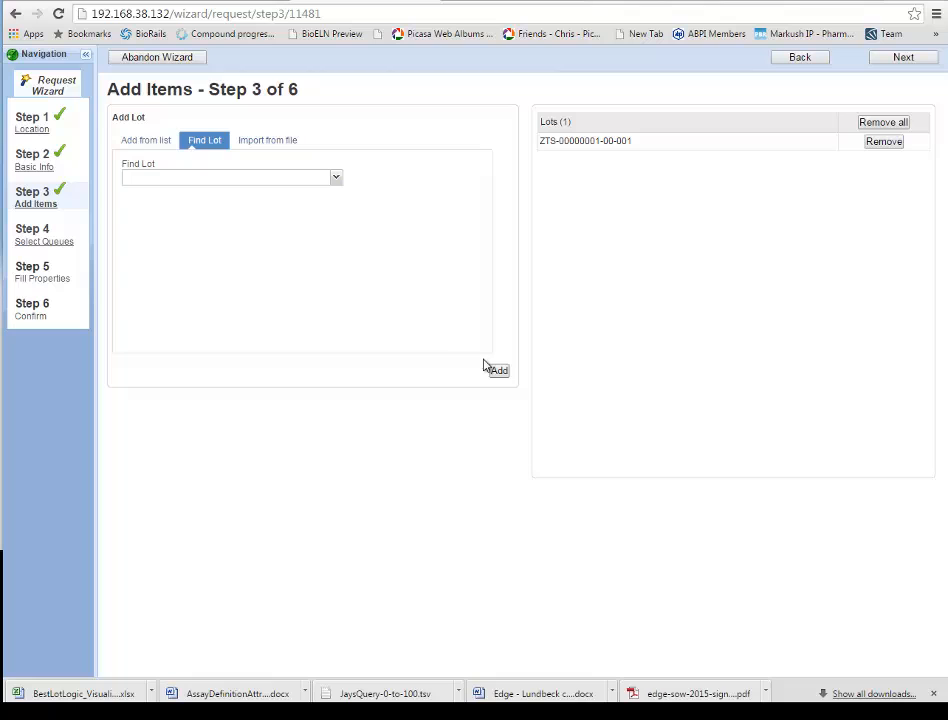
{"action": "left_click", "coordinate": [335, 180]}
{"action": "left_click", "coordinate": [222, 383]}
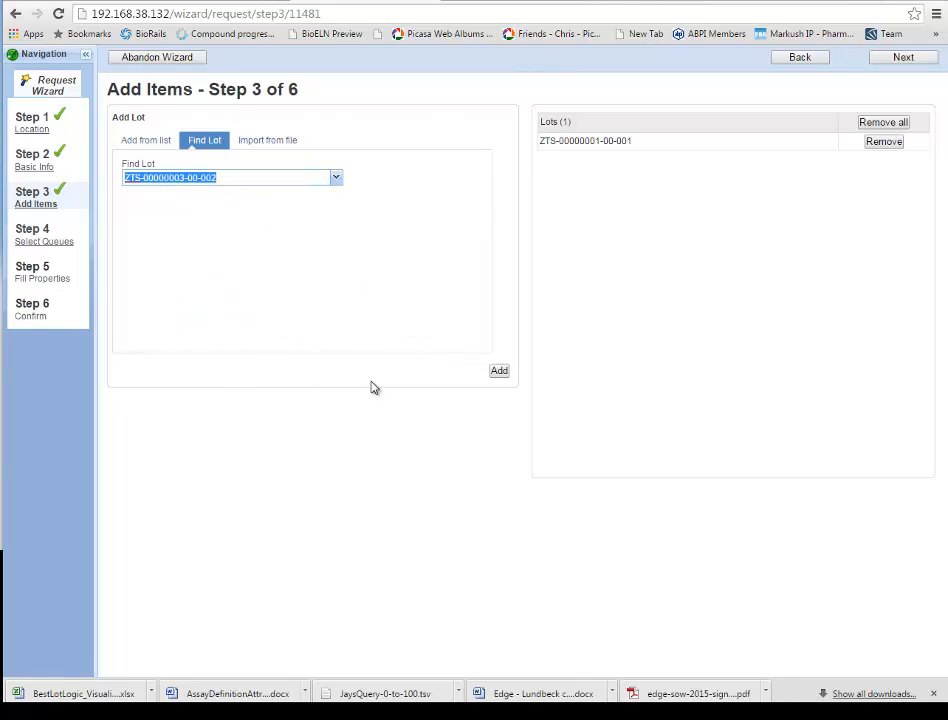
{"action": "left_click", "coordinate": [499, 371]}
Step: Review the paste-list and import-file ways of adding lots, then proceed to service queues
{"action": "left_click", "coordinate": [335, 178]}
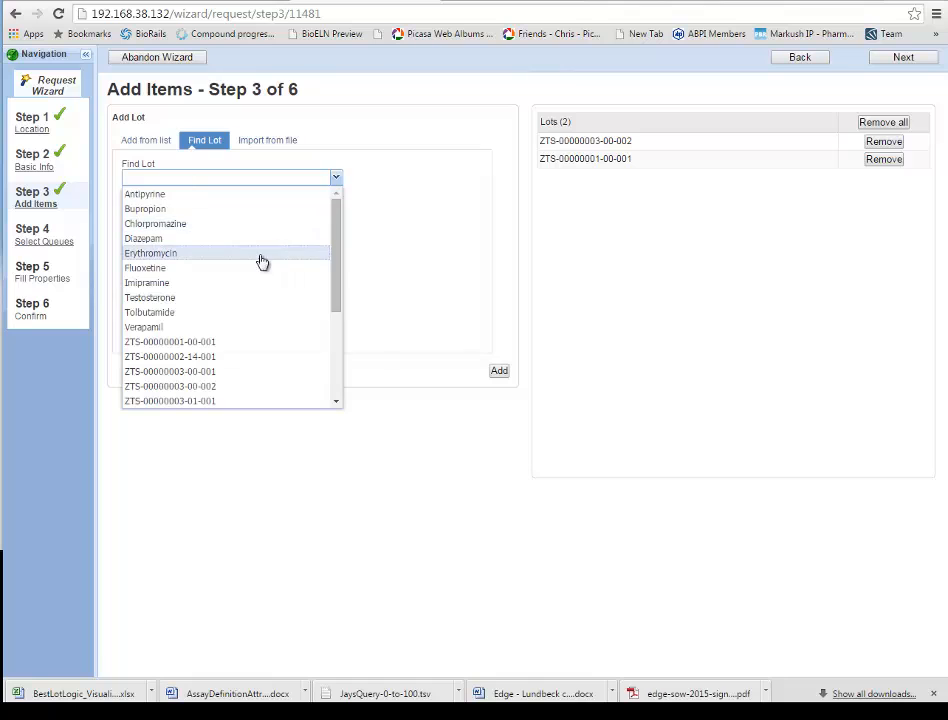
{"action": "left_click", "coordinate": [408, 228]}
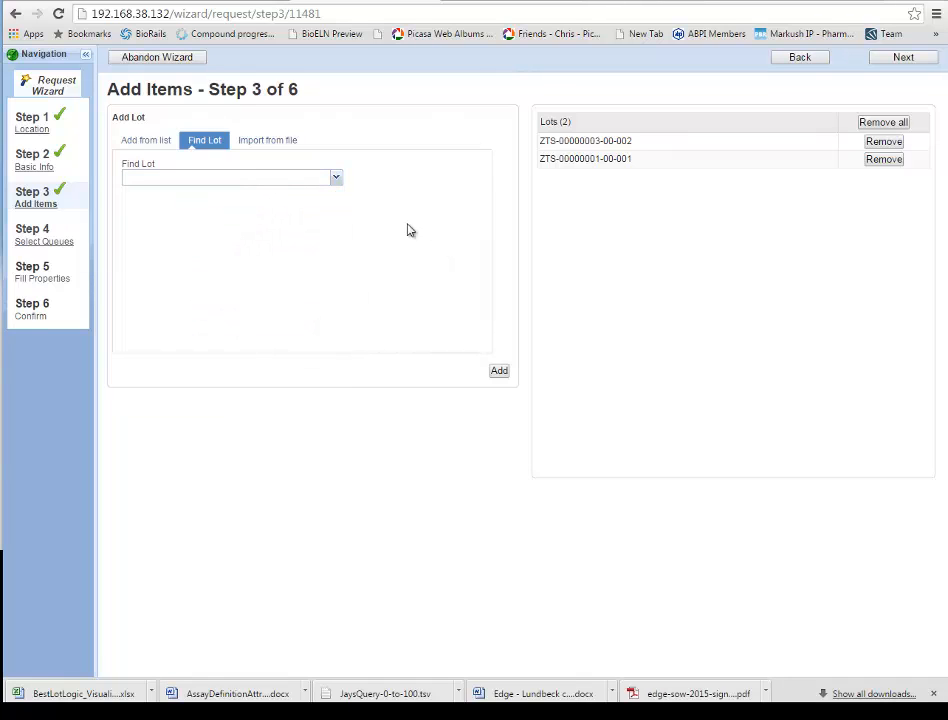
{"action": "left_click", "coordinate": [133, 147]}
{"action": "left_click", "coordinate": [264, 149]}
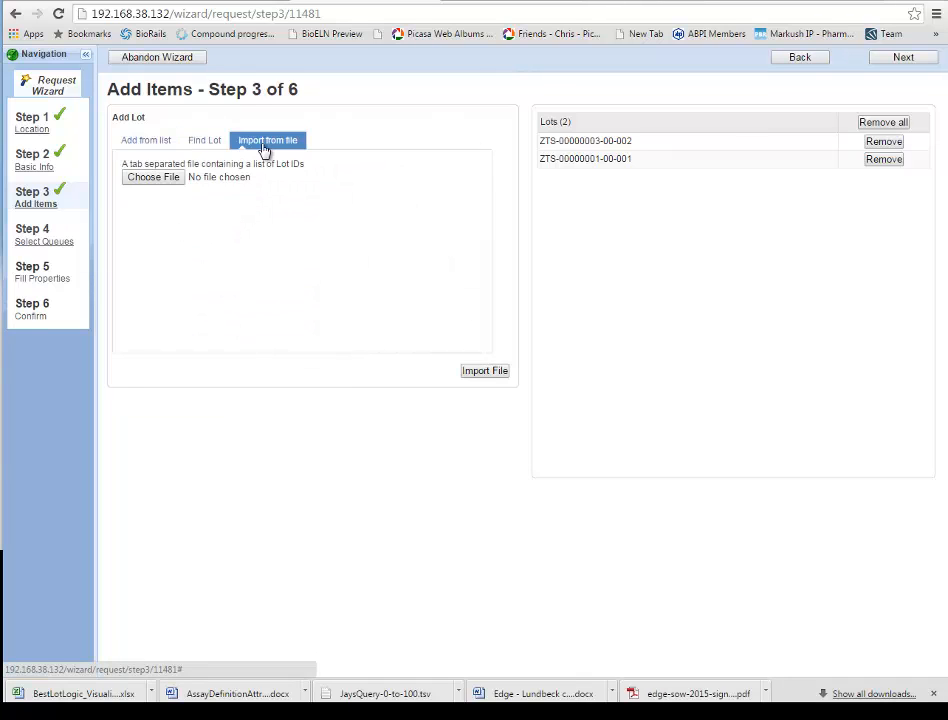
{"action": "left_click", "coordinate": [905, 58]}
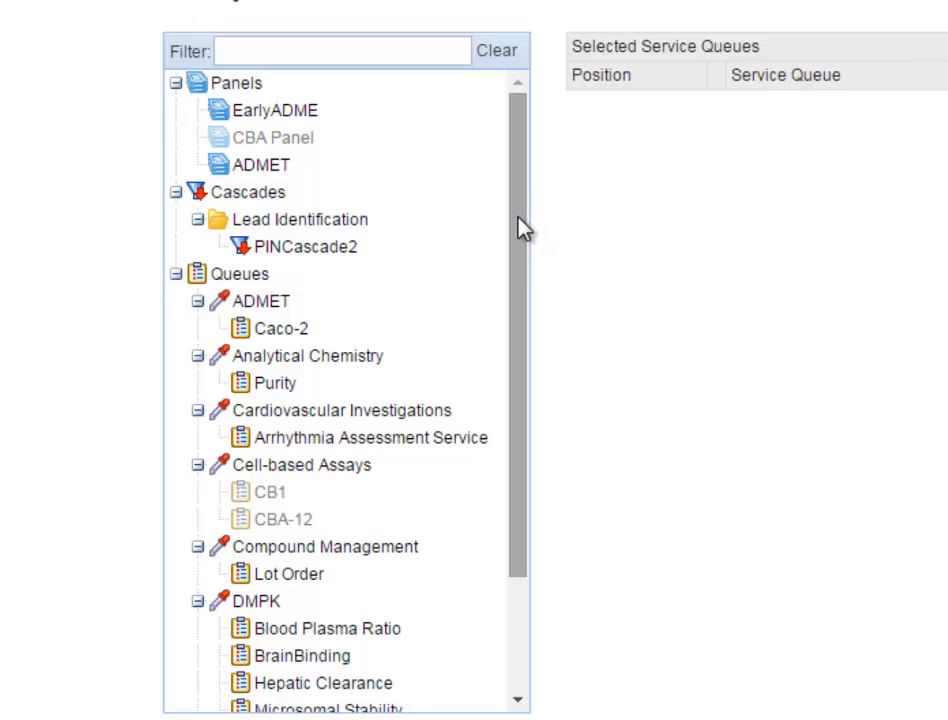
Step: Queue the request for DMPK's Microsomal Stability, BrainBinding and PK Parameters assays
{"action": "left_click_drag", "start_coordinate": [525, 229], "coordinate": [540, 212]}
{"action": "left_click_drag", "start_coordinate": [522, 403], "coordinate": [525, 528]}
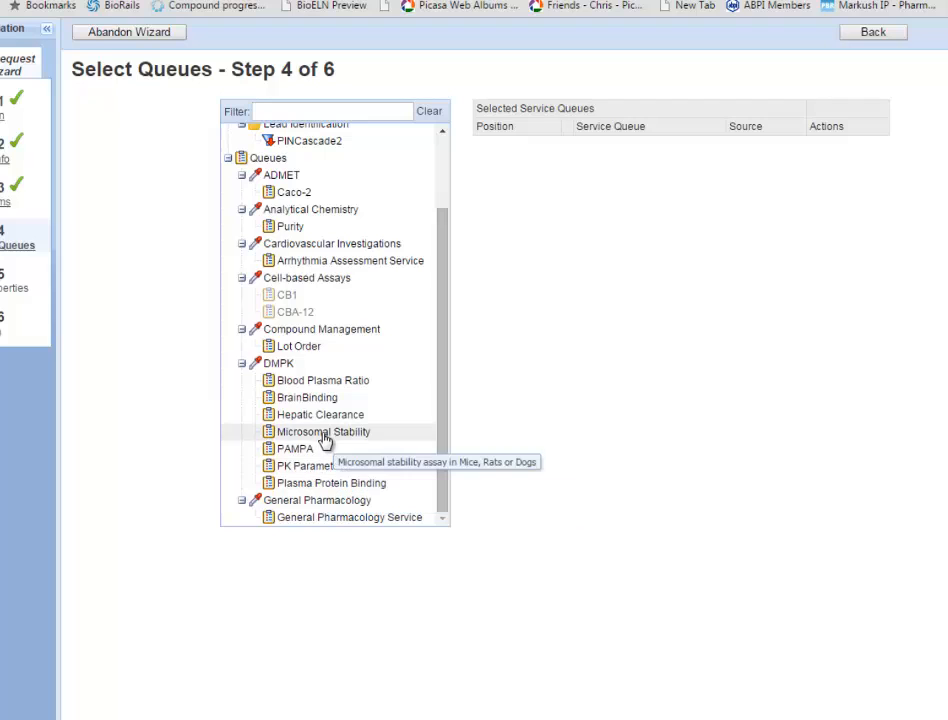
{"action": "double_click", "coordinate": [325, 435]}
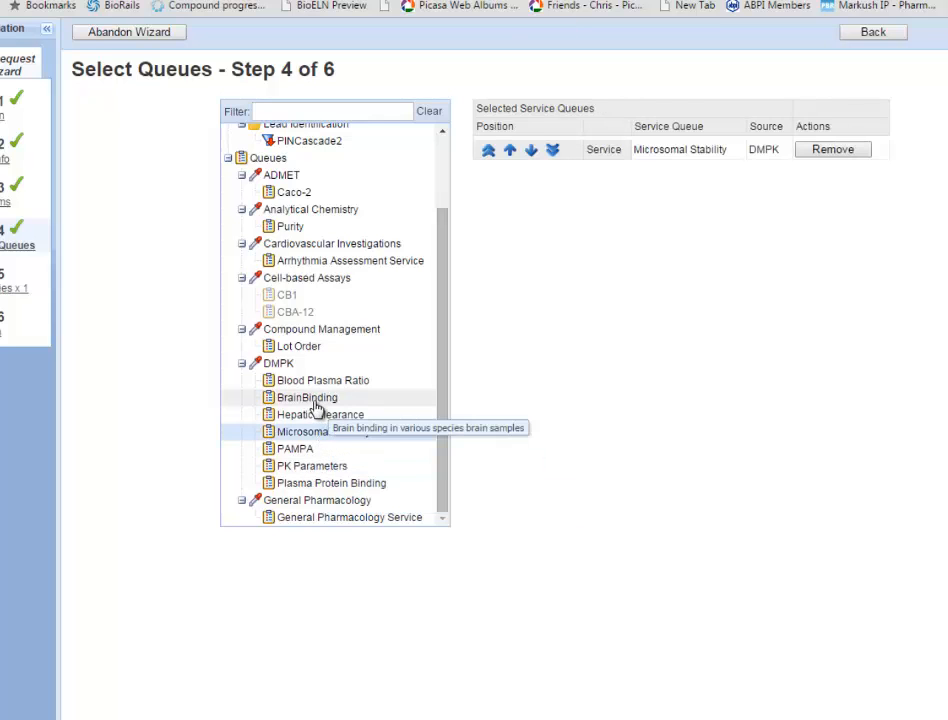
{"action": "double_click", "coordinate": [315, 402]}
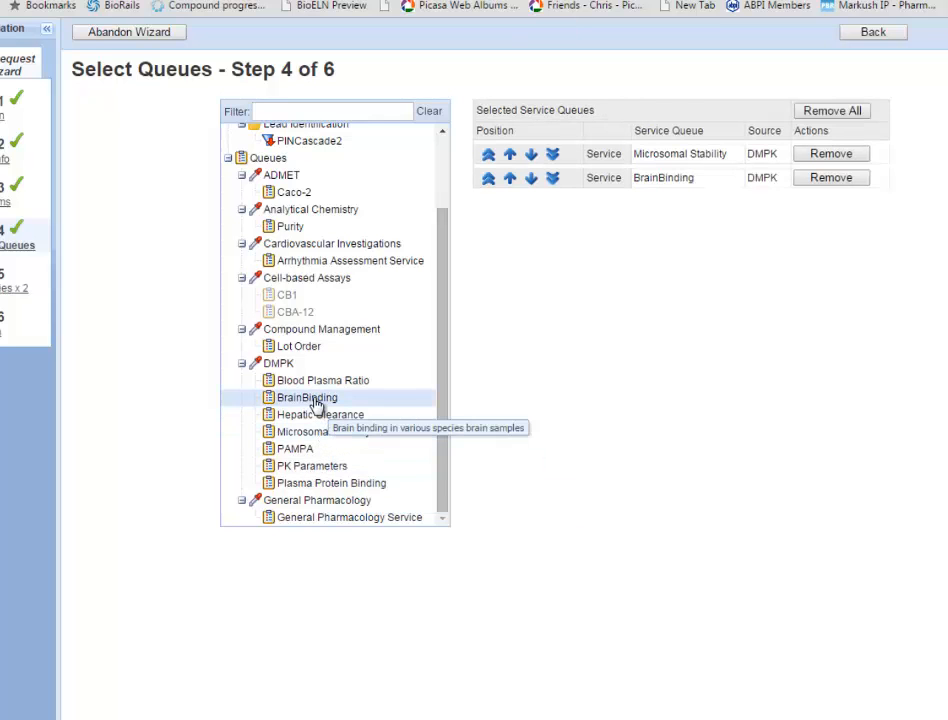
{"action": "double_click", "coordinate": [331, 468]}
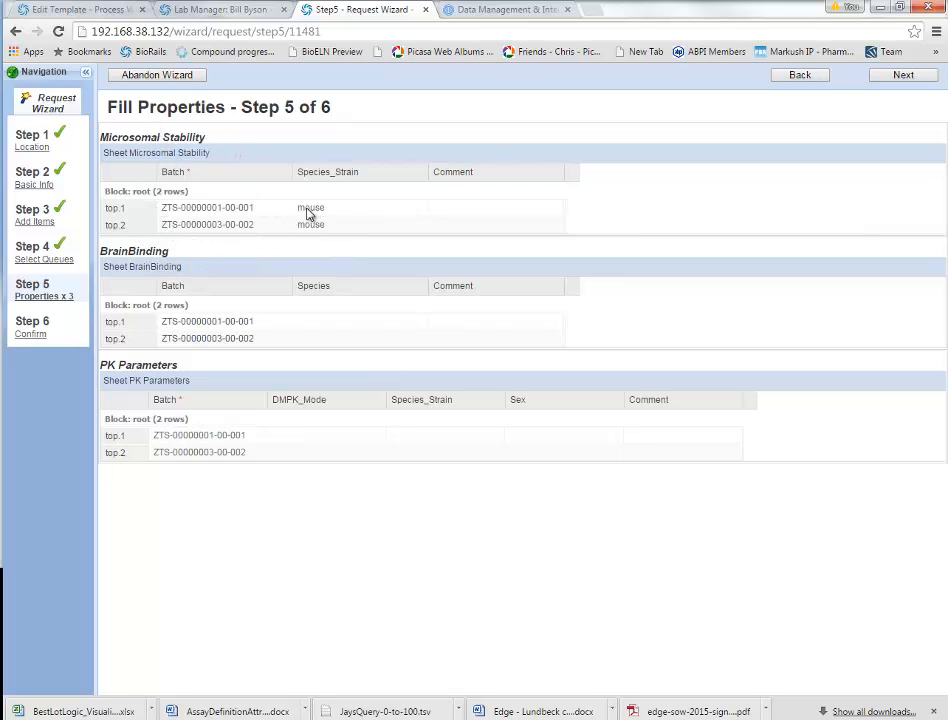
Step: Enter the comment 'Important' on the first Microsomal Stability row (top.1)
{"action": "left_click", "coordinate": [362, 211]}
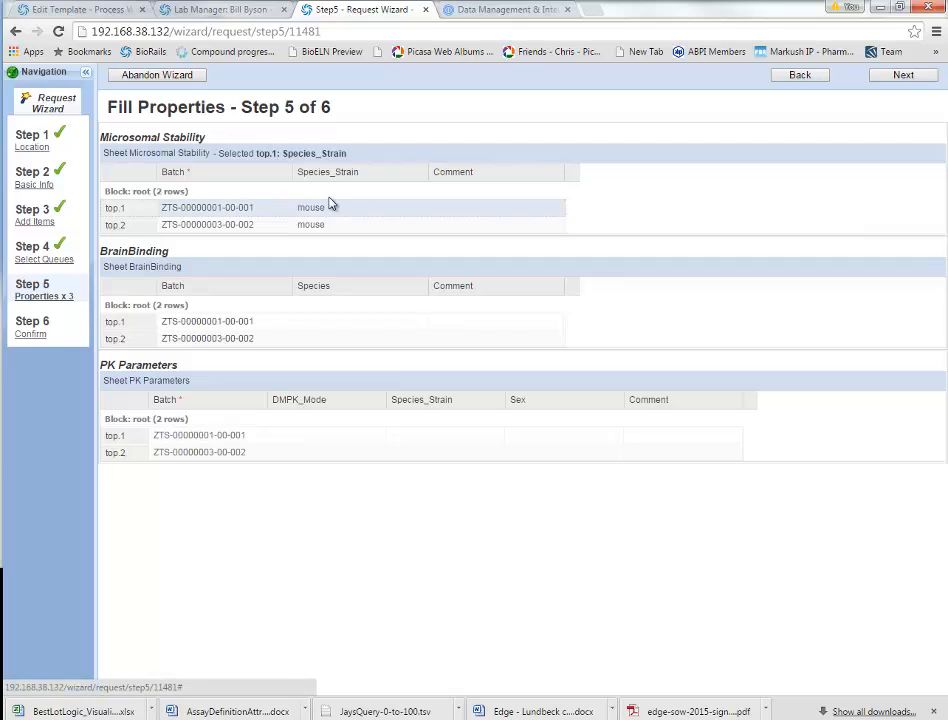
{"action": "left_click", "coordinate": [458, 213]}
{"action": "left_click", "coordinate": [458, 213]}
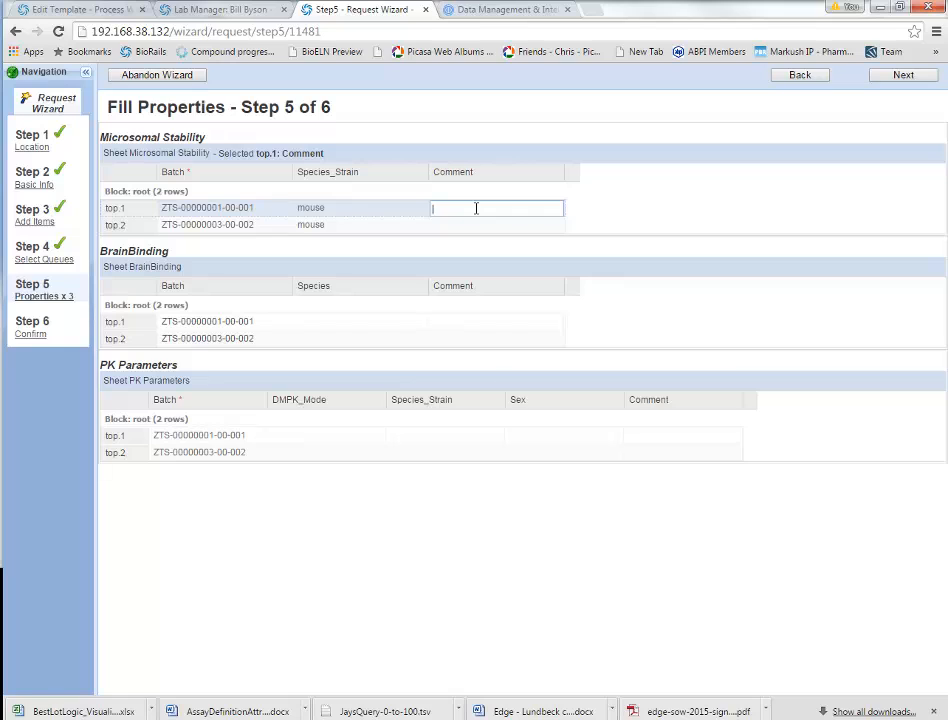
{"action": "type", "text": "Import"}
{"action": "key", "text": "Return"}
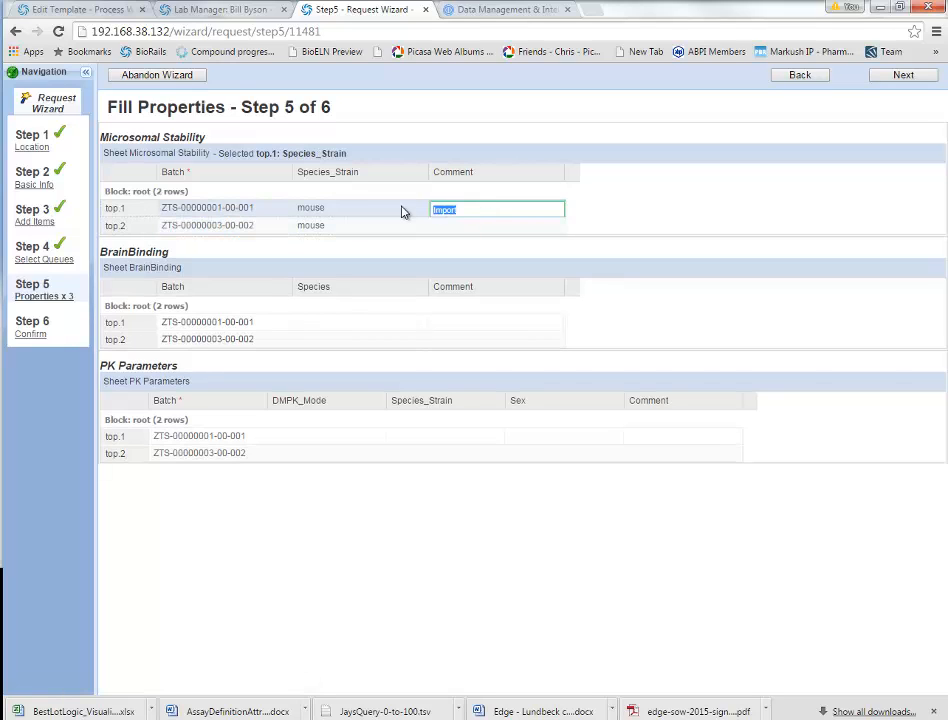
{"action": "type", "text": "Important"}
{"action": "key", "text": "Return"}
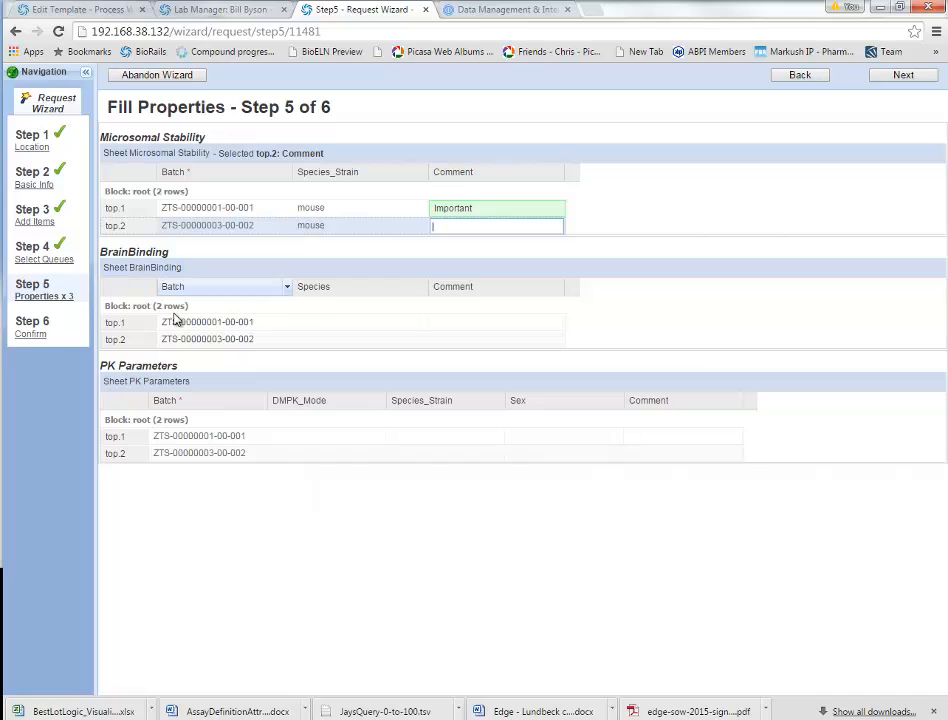
Step: Set BrainBinding species to Dog for the first batch and copy it down to the second
{"action": "left_click", "coordinate": [332, 325]}
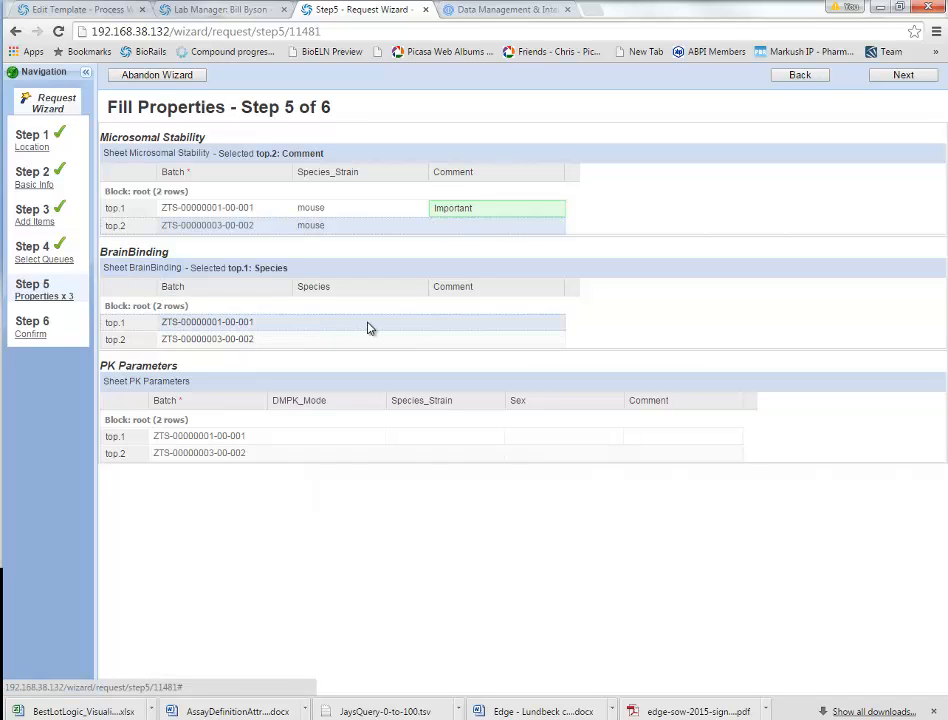
{"action": "left_click", "coordinate": [421, 323]}
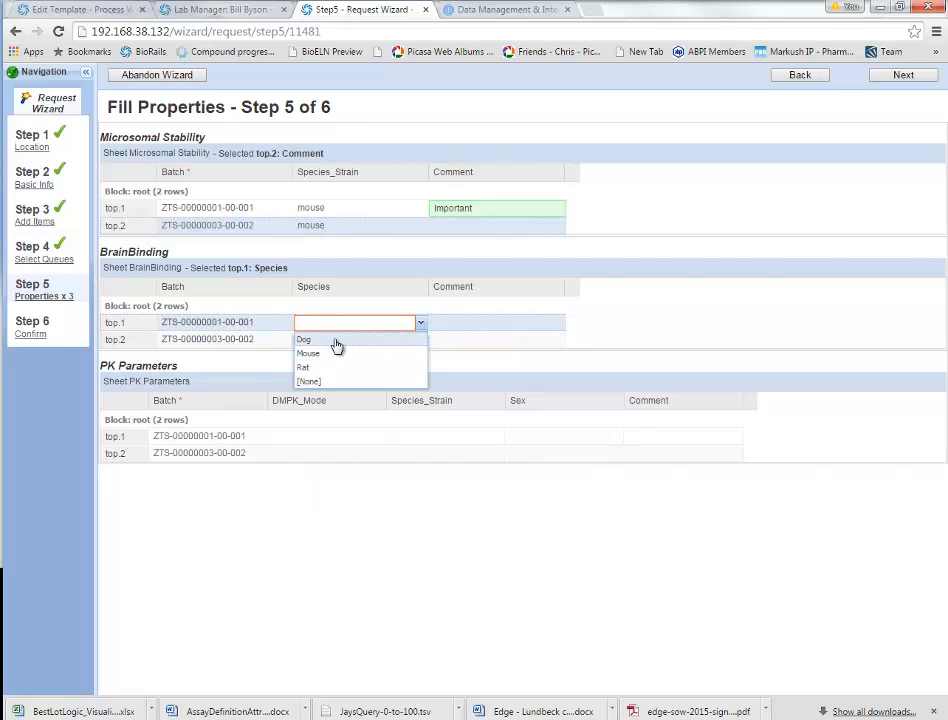
{"action": "left_click", "coordinate": [305, 340]}
{"action": "left_click", "coordinate": [485, 328]}
{"action": "right_click", "coordinate": [380, 330]}
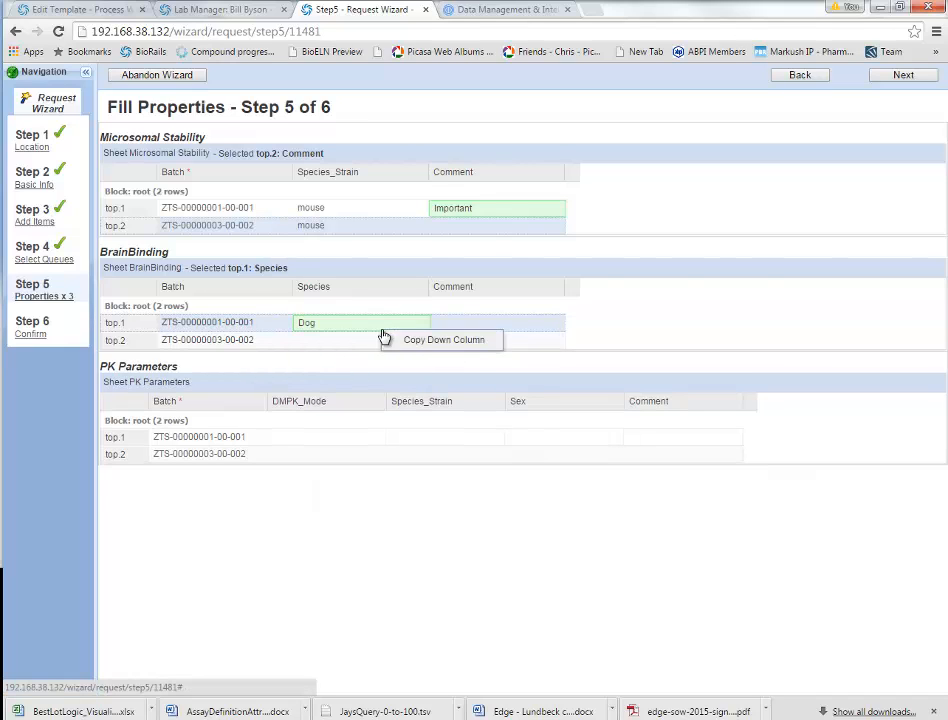
{"action": "left_click", "coordinate": [410, 338]}
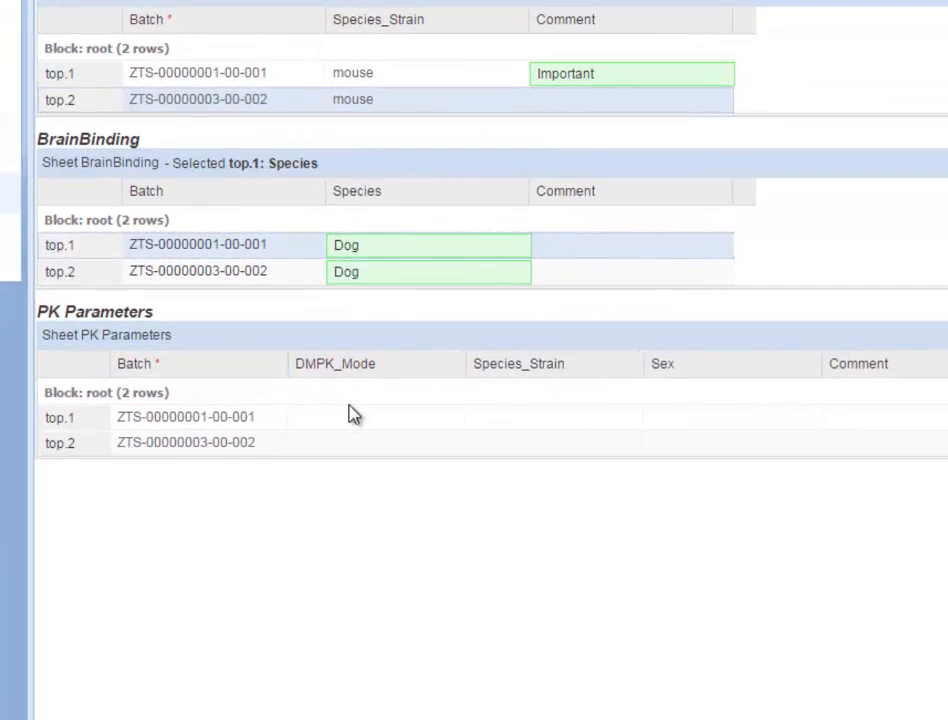
Step: Set the first batch's PK Parameters to Bioavailability mode, rat/102 strain and male sex
{"action": "left_click", "coordinate": [335, 427]}
{"action": "left_click", "coordinate": [430, 426]}
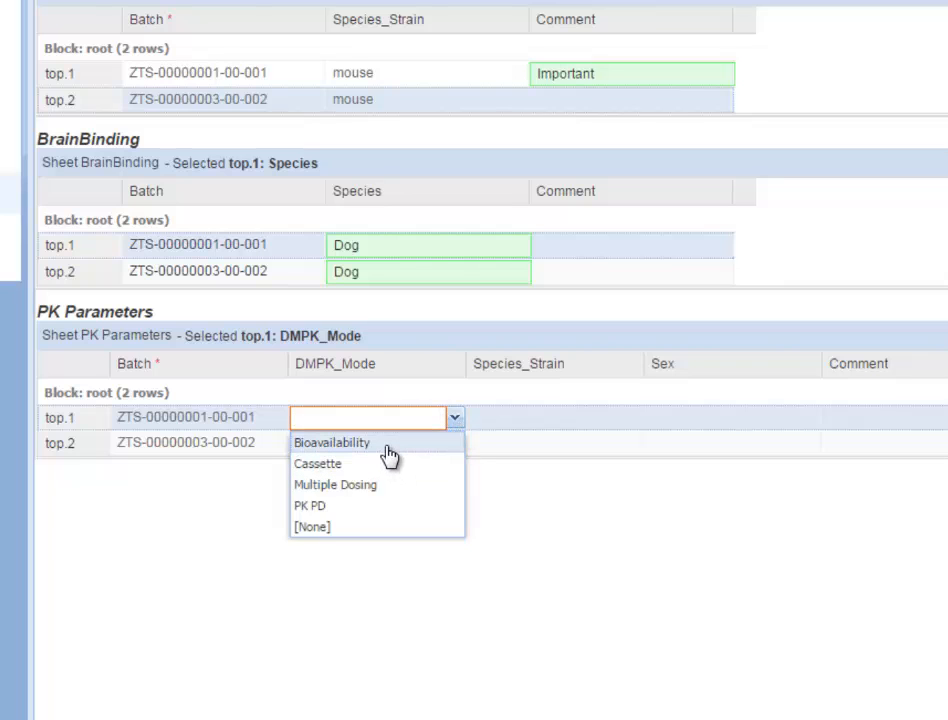
{"action": "left_click", "coordinate": [388, 446]}
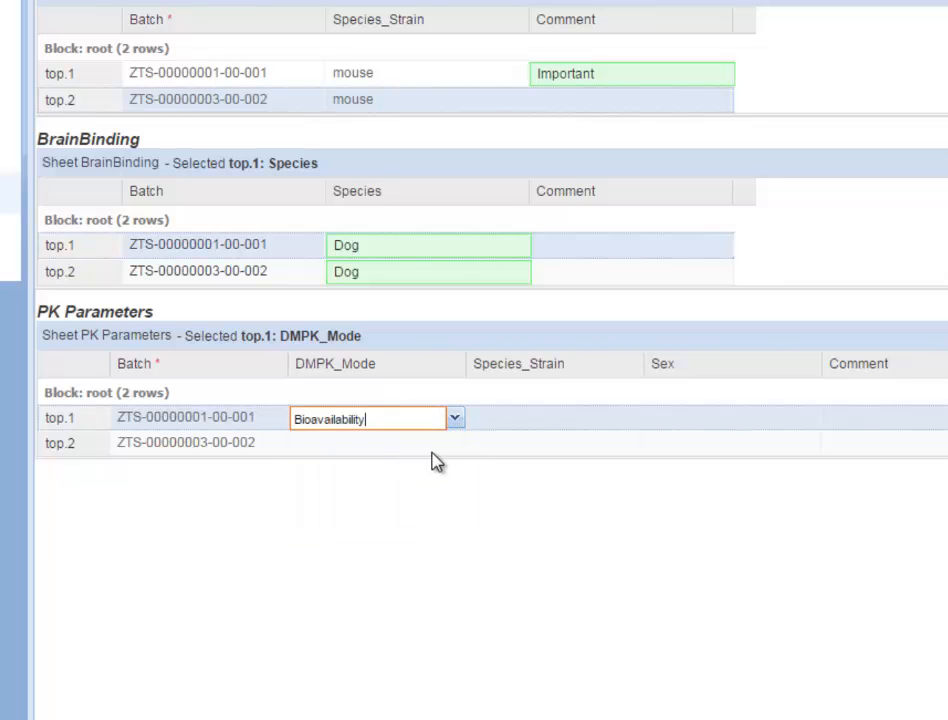
{"action": "left_click", "coordinate": [546, 423]}
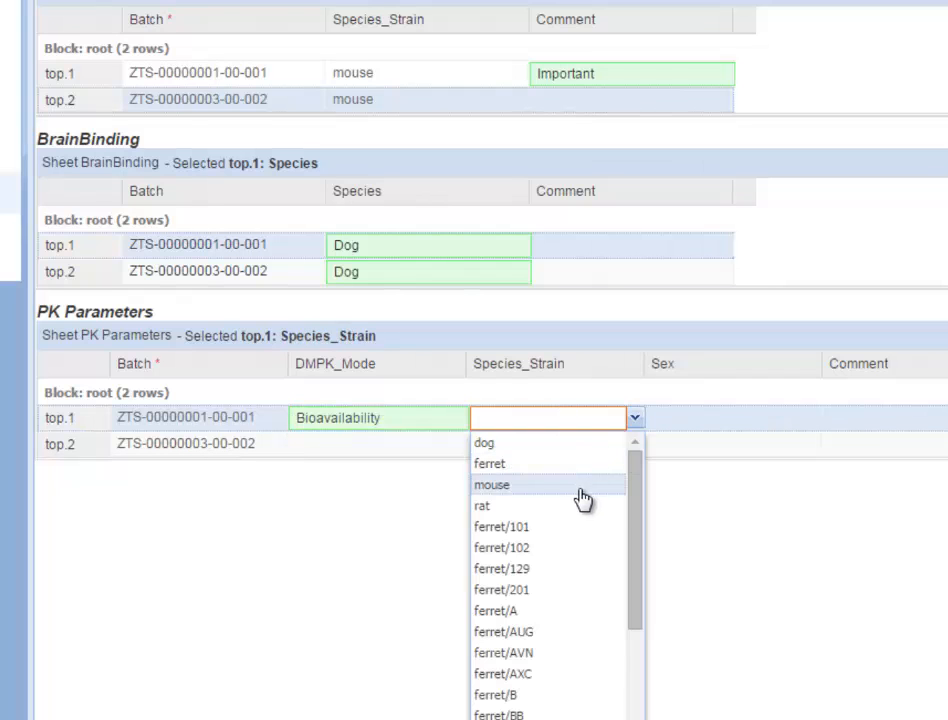
{"action": "left_click", "coordinate": [549, 506]}
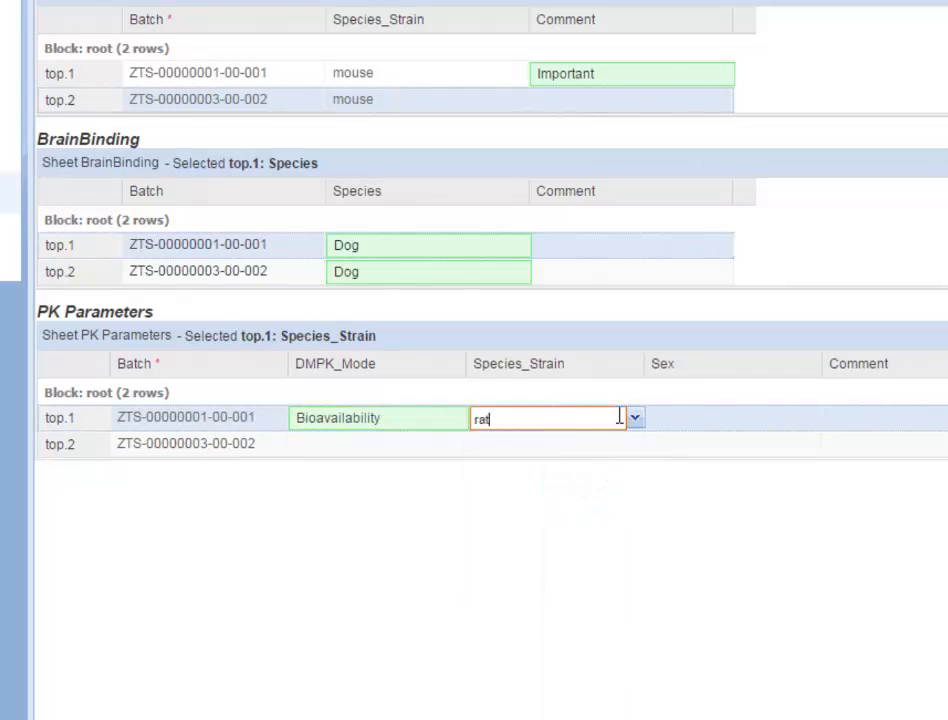
{"action": "type", "text": "/"}
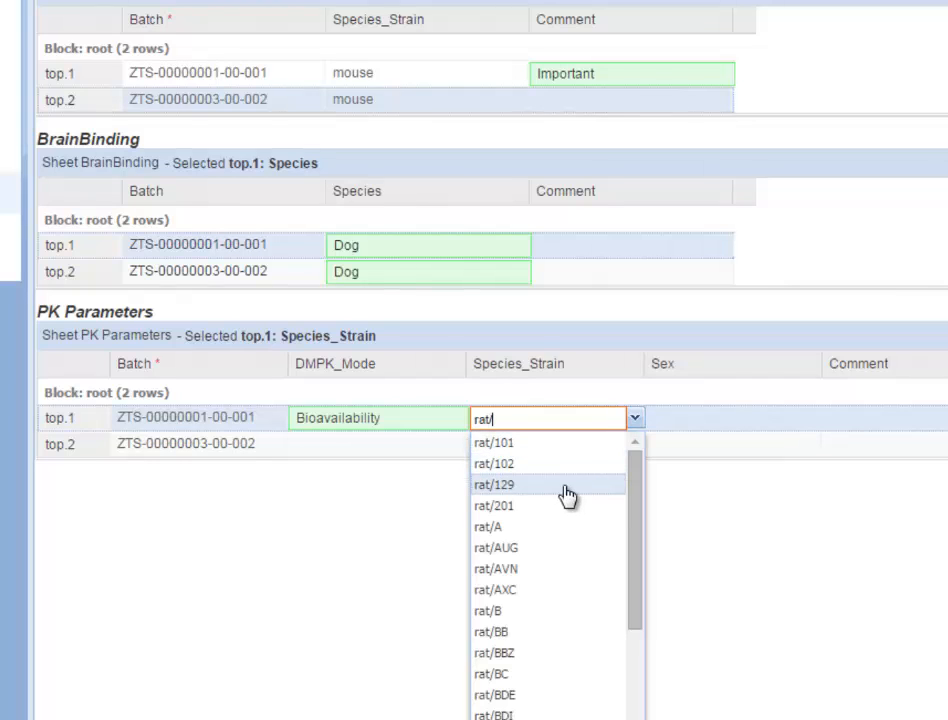
{"action": "left_click", "coordinate": [563, 478]}
{"action": "left_click", "coordinate": [681, 506]}
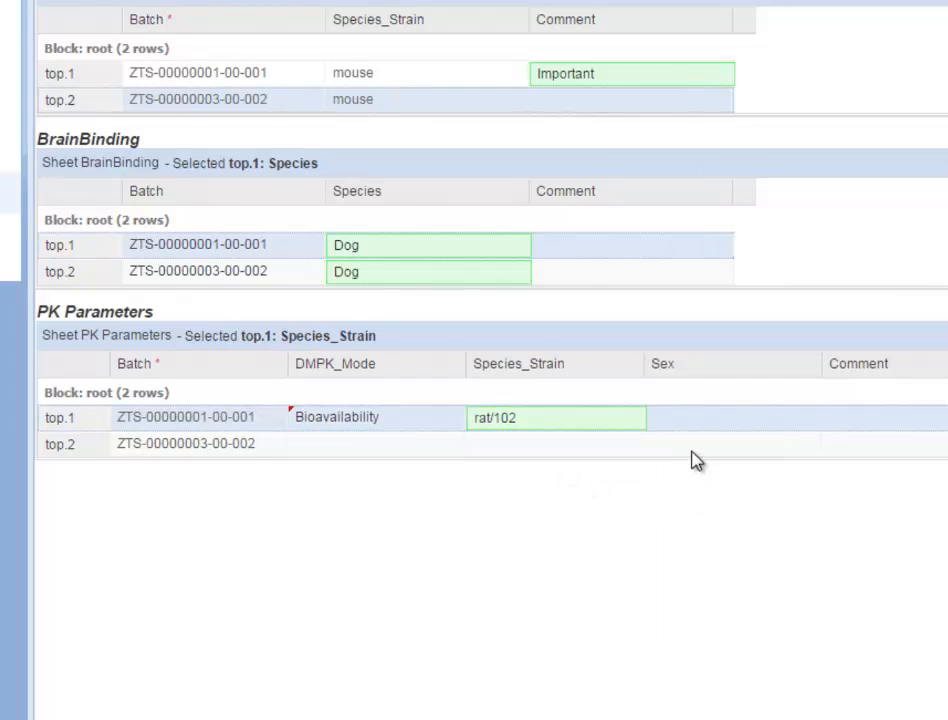
{"action": "left_click", "coordinate": [706, 416]}
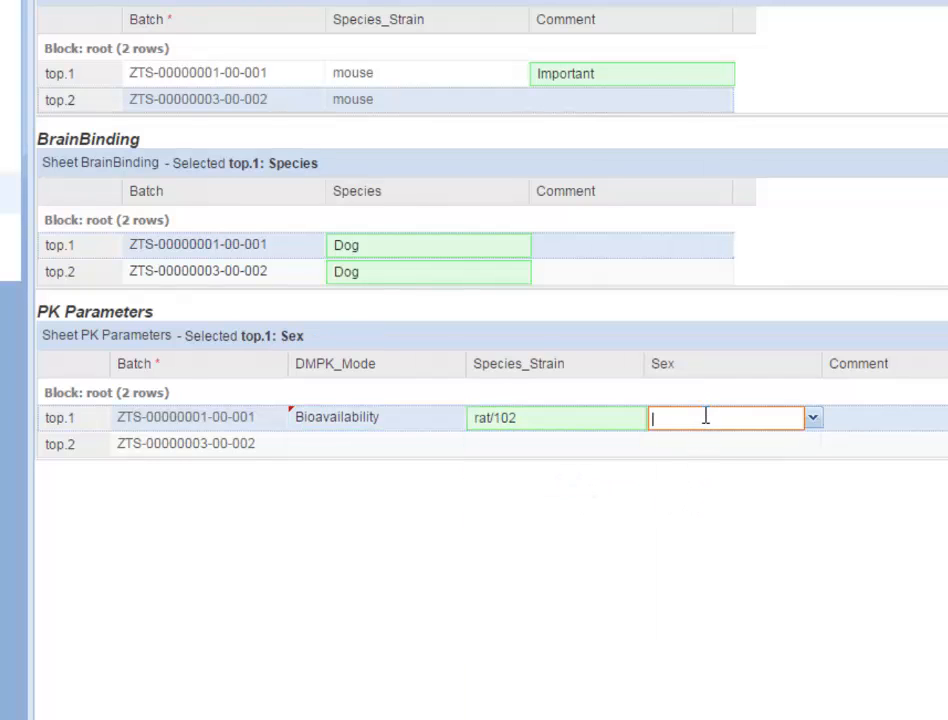
{"action": "left_click", "coordinate": [811, 430]}
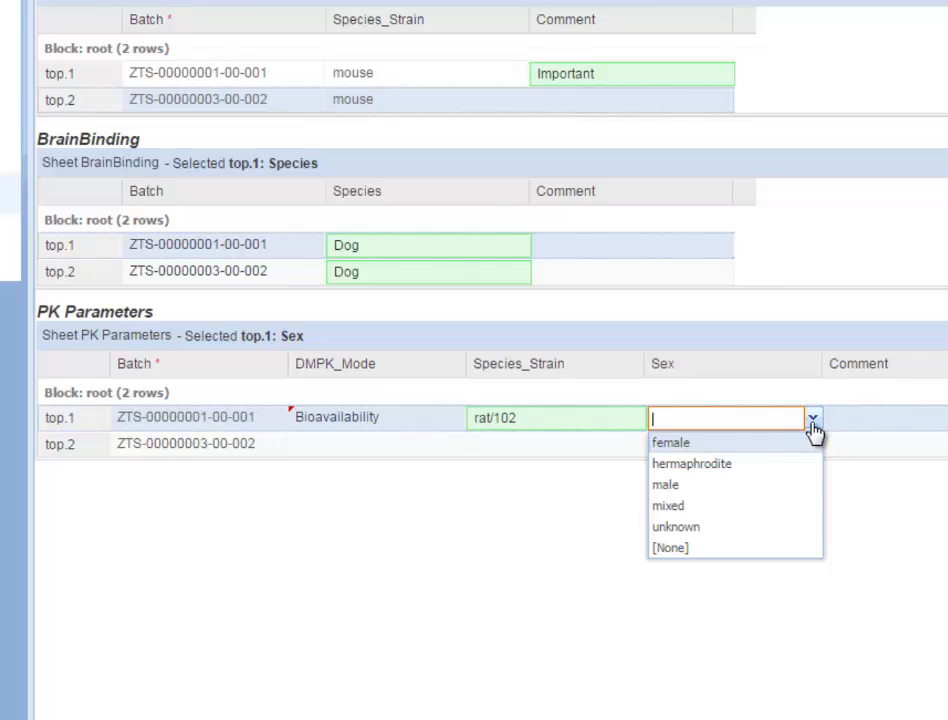
{"action": "left_click", "coordinate": [747, 485]}
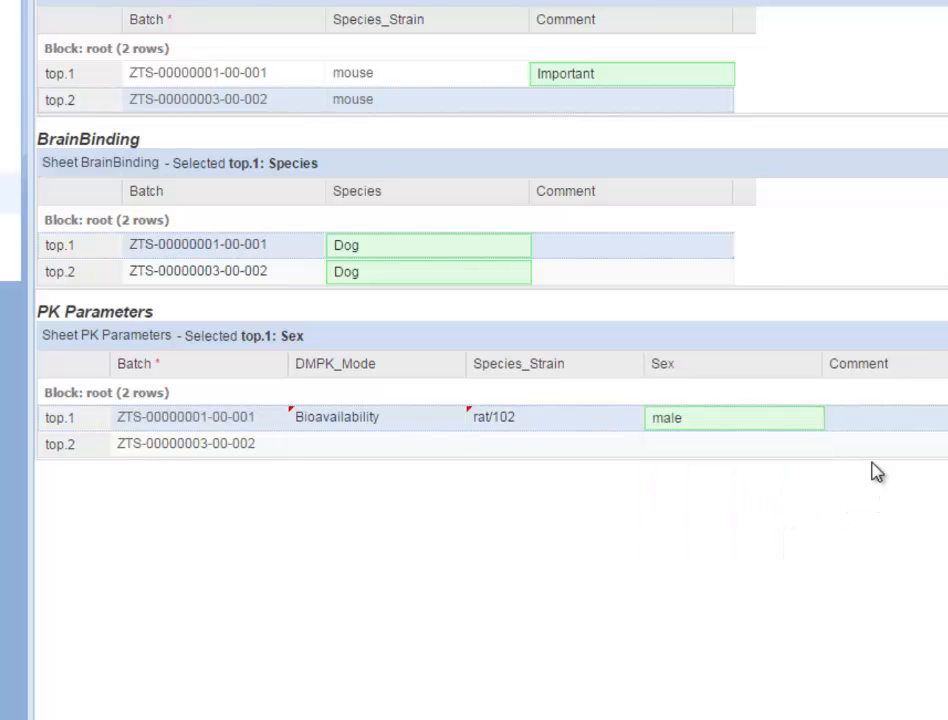
Step: Copy rat/102, Bioavailability and male down to the second batch and continue to Confirm
{"action": "right_click", "coordinate": [510, 428]}
{"action": "left_click", "coordinate": [526, 438]}
{"action": "right_click", "coordinate": [324, 427]}
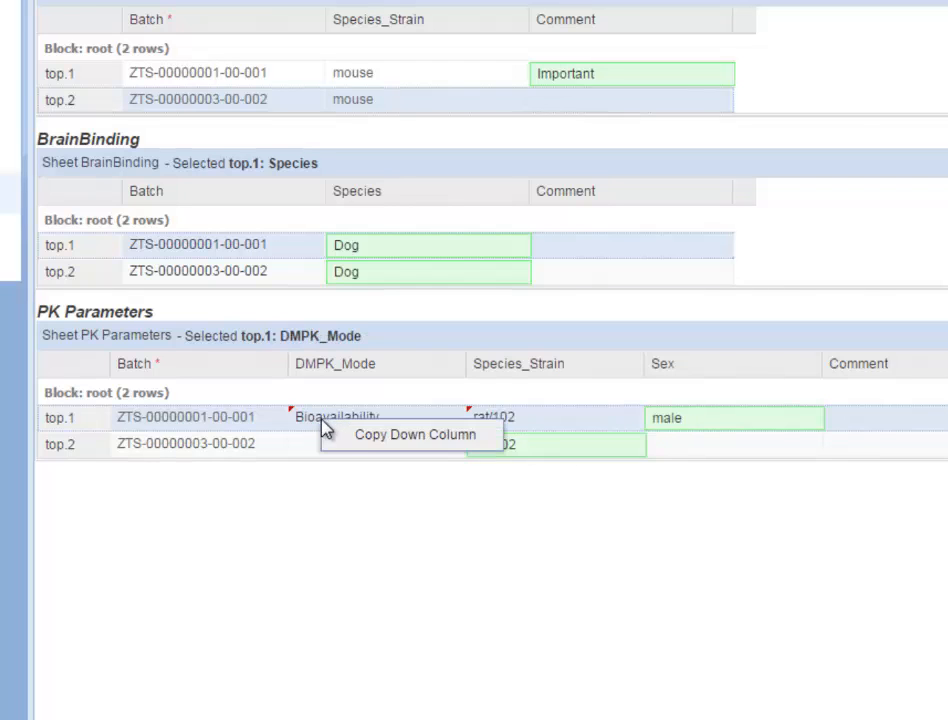
{"action": "left_click", "coordinate": [345, 434]}
{"action": "right_click", "coordinate": [760, 427]}
{"action": "left_click", "coordinate": [772, 437]}
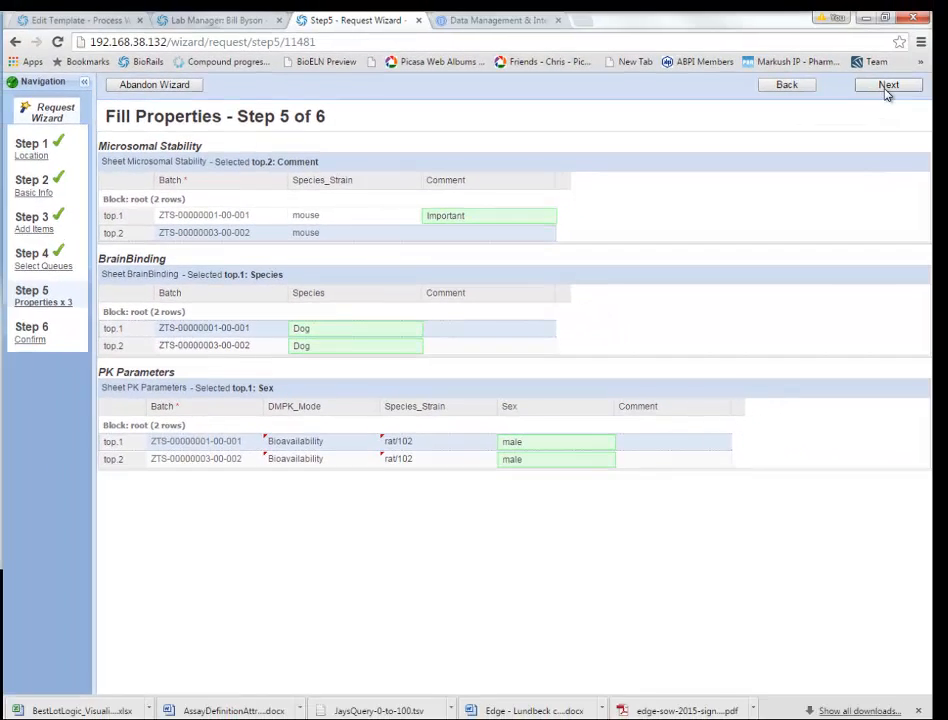
{"action": "left_click", "coordinate": [886, 87]}
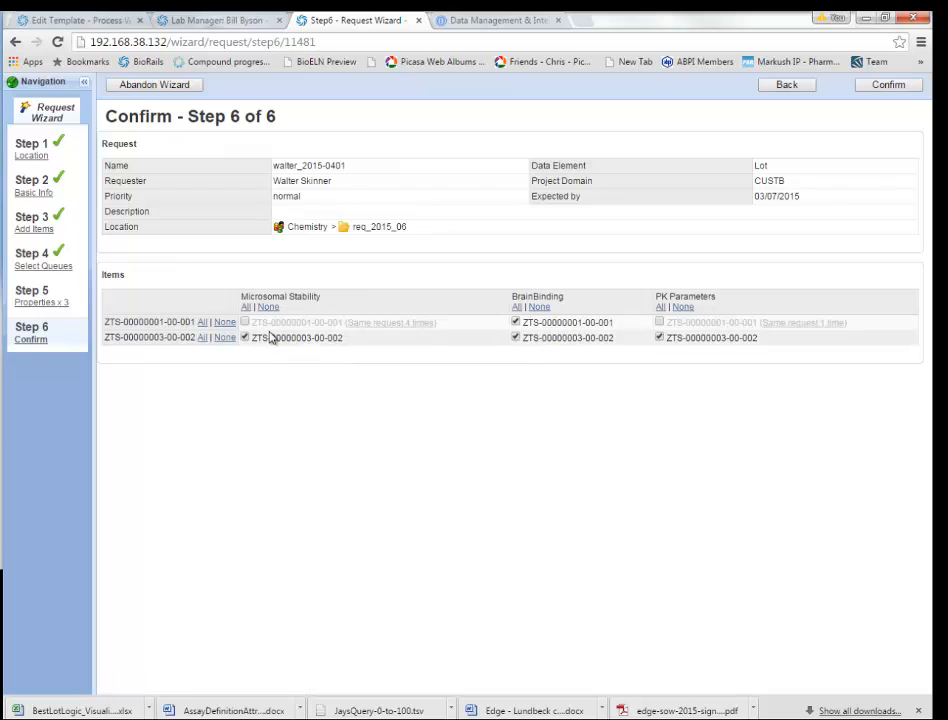
Step: Include every assay for the first batch and confirm to create the request
{"action": "left_click", "coordinate": [200, 323]}
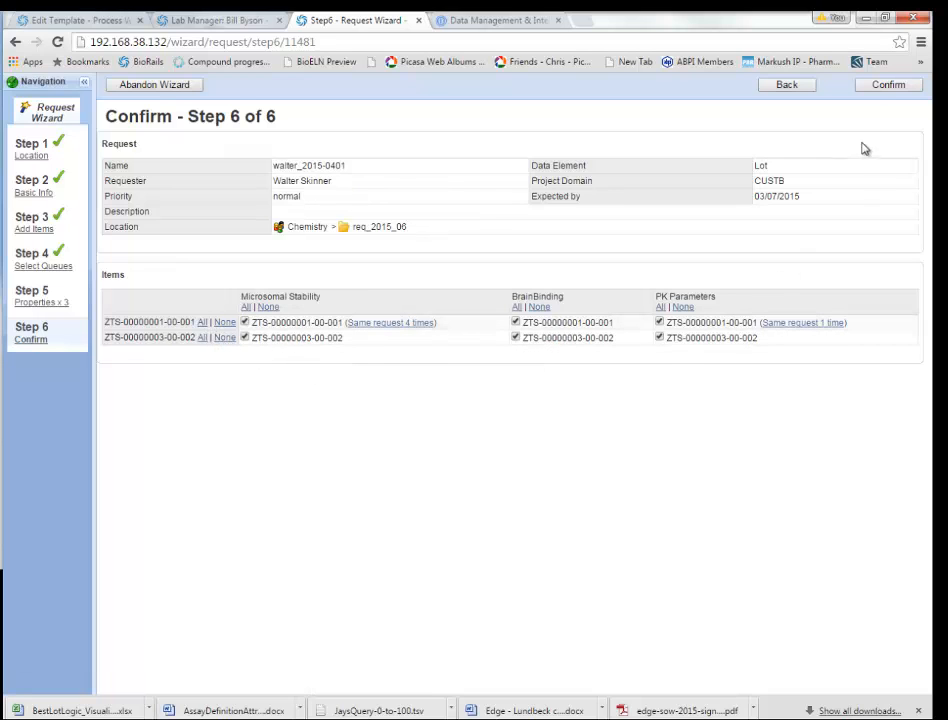
{"action": "left_click", "coordinate": [886, 86]}
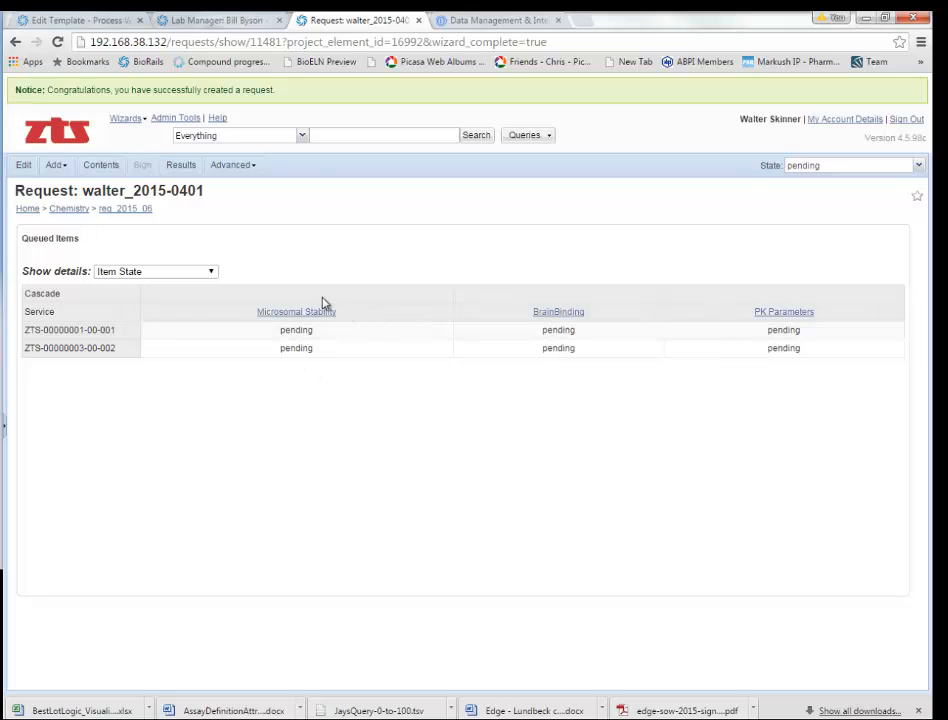
Step: Return to the home page and list all request items, showing the six new pending items
{"action": "left_click", "coordinate": [63, 130]}
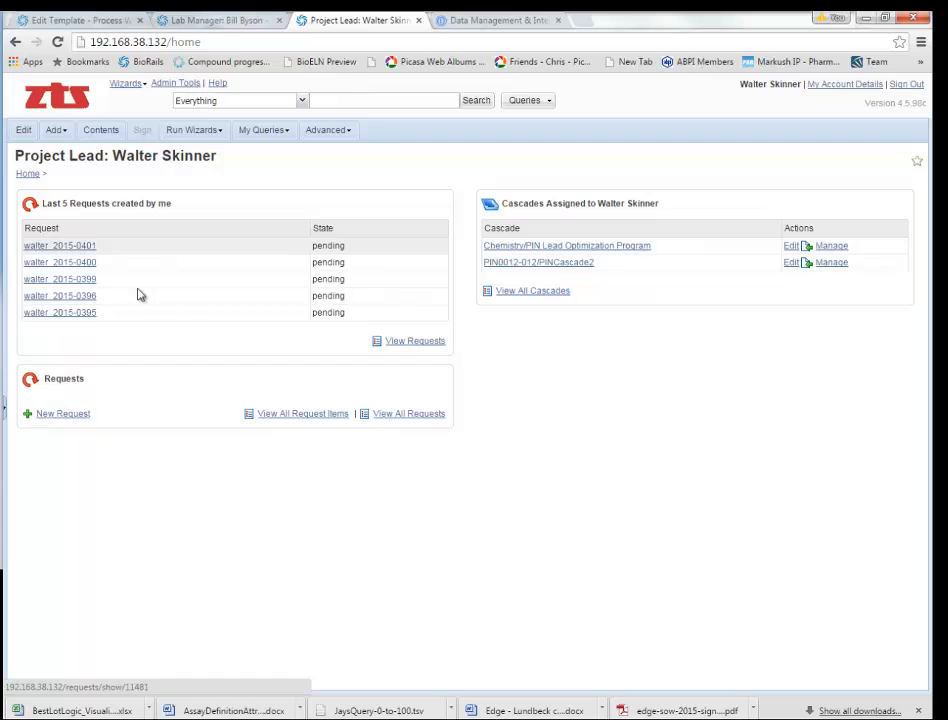
{"action": "left_click", "coordinate": [326, 415]}
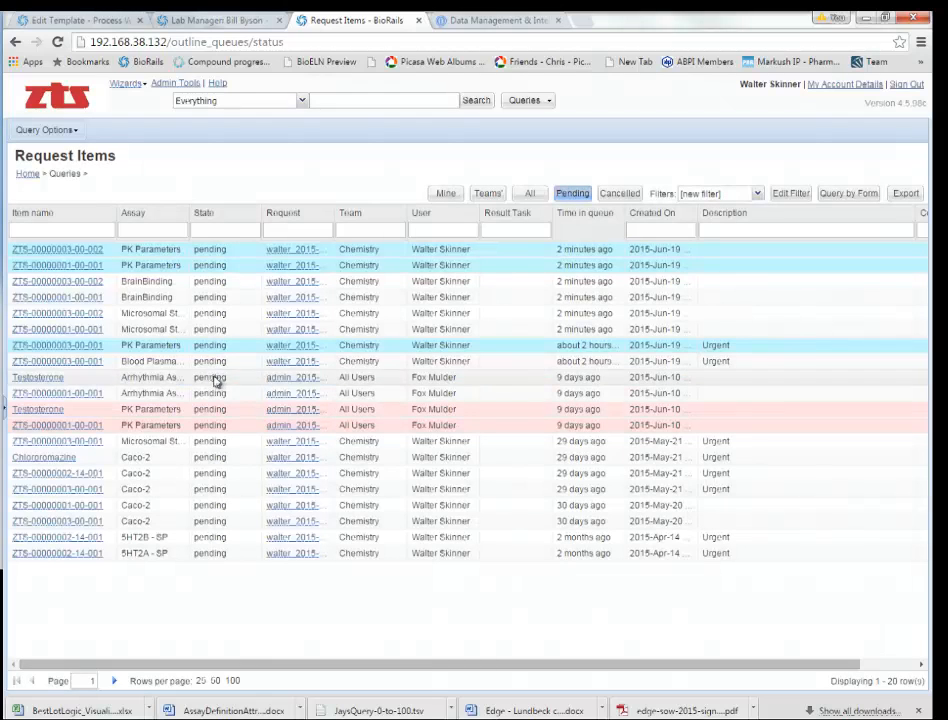
{"action": "left_click", "coordinate": [141, 251]}
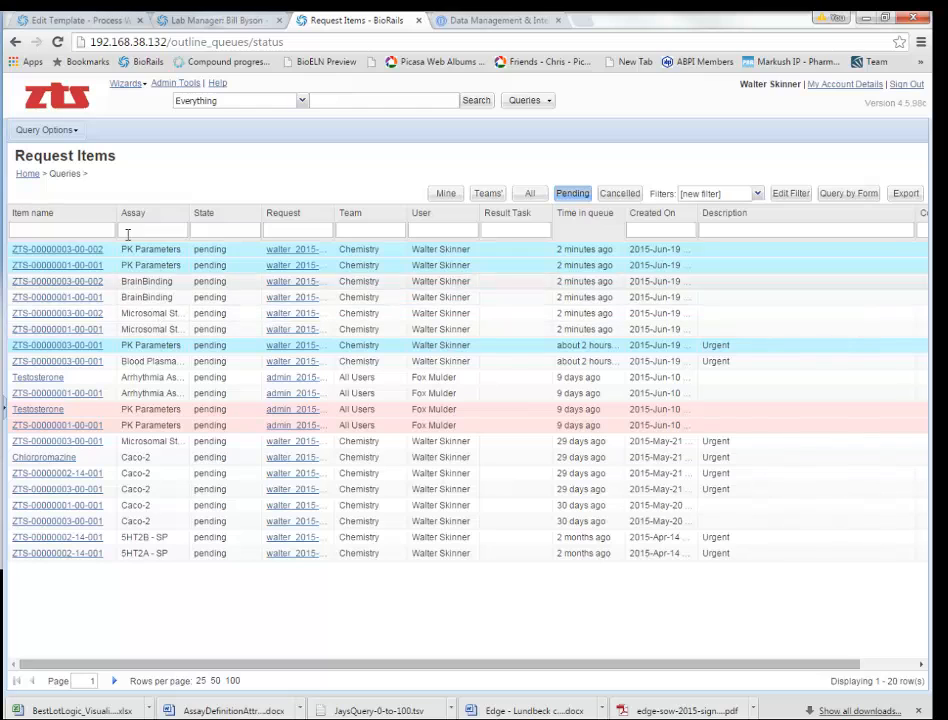
Step: Sign out and sign in with the lab manager's login and password, declining Chrome's save prompt
{"action": "left_click", "coordinate": [897, 86]}
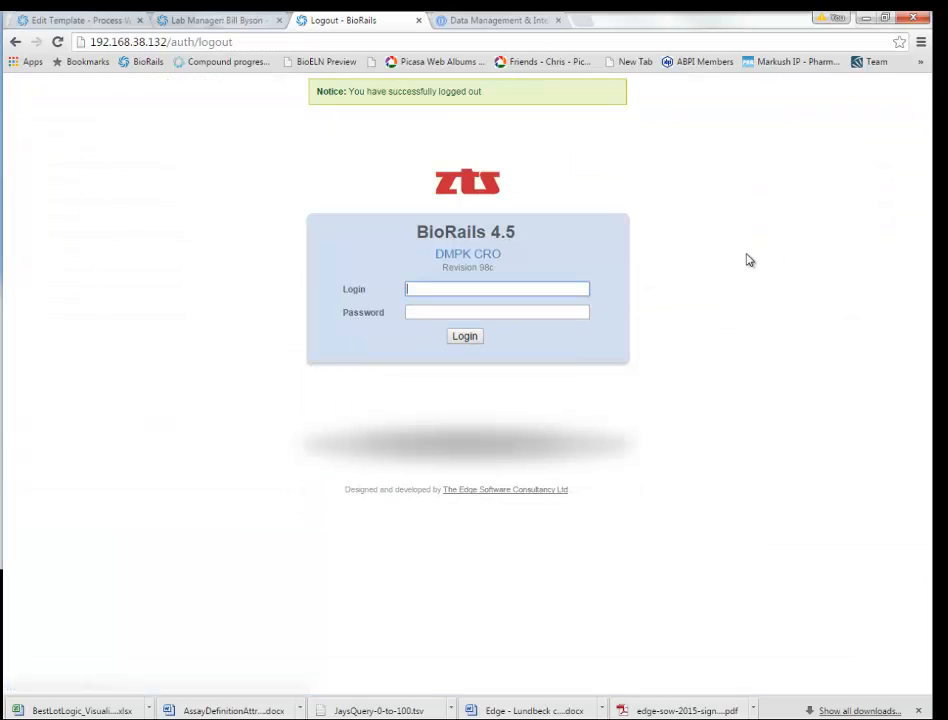
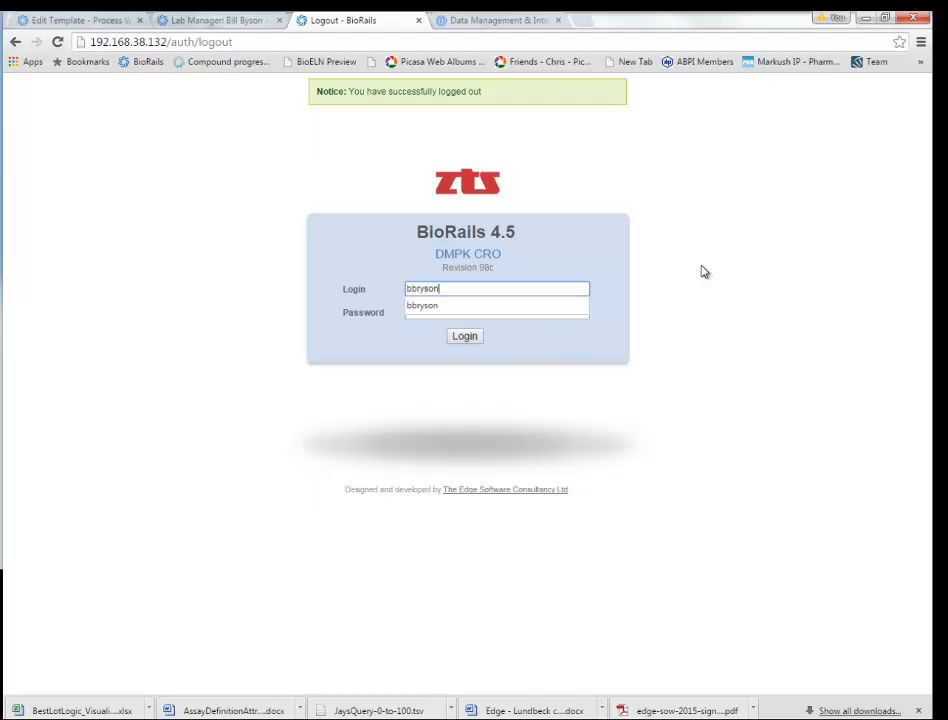
{"action": "key", "text": "Tab"}
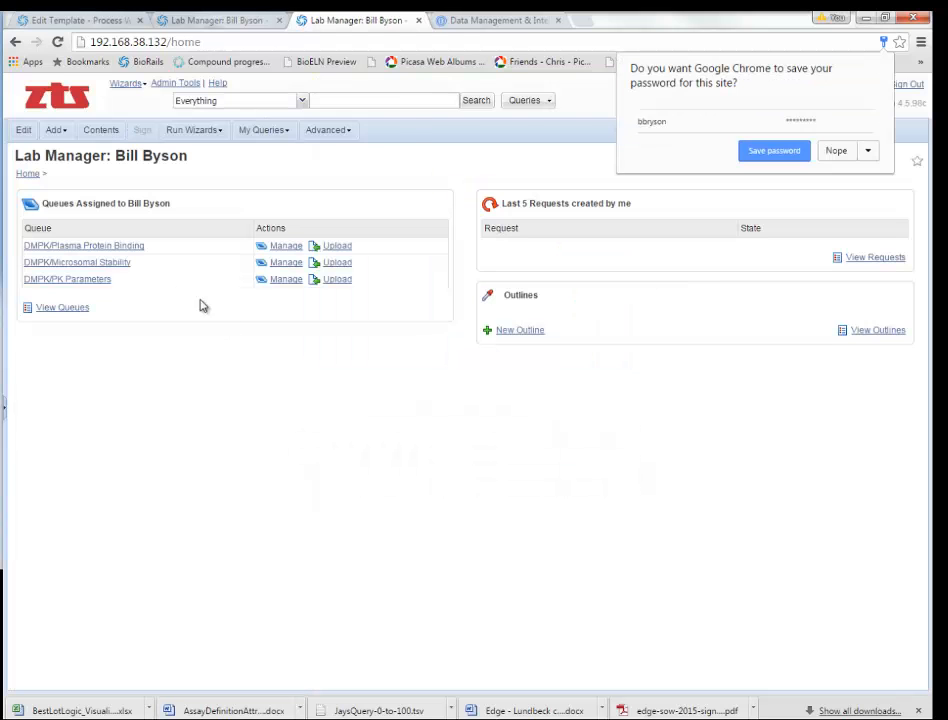
{"action": "left_click", "coordinate": [214, 185]}
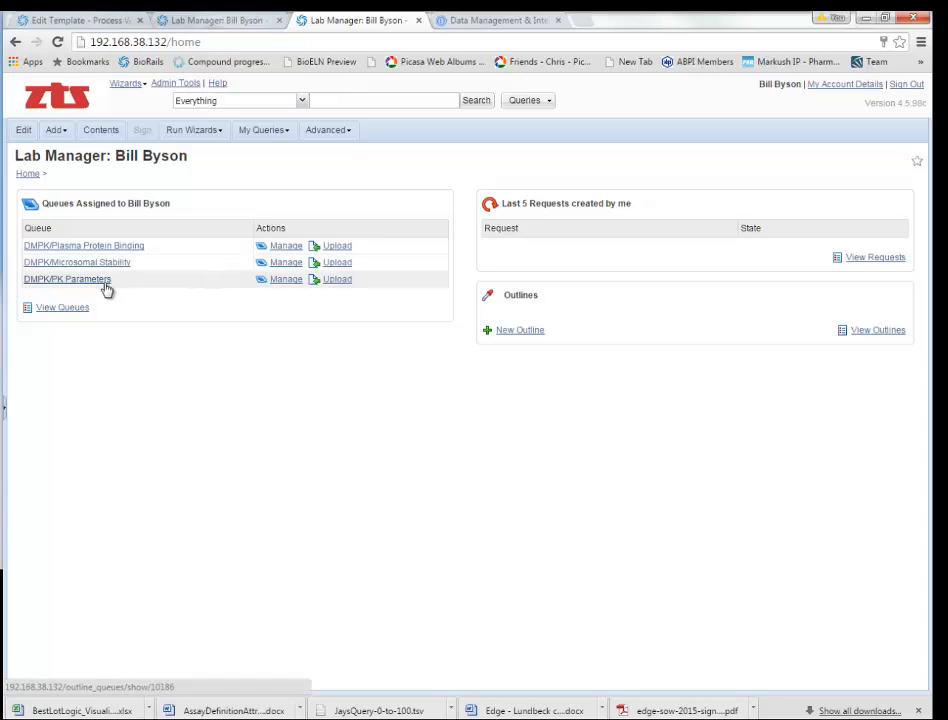
Step: From the queue list, open the Microsomal Stability queue showing its 20 pending items
{"action": "left_click", "coordinate": [66, 310]}
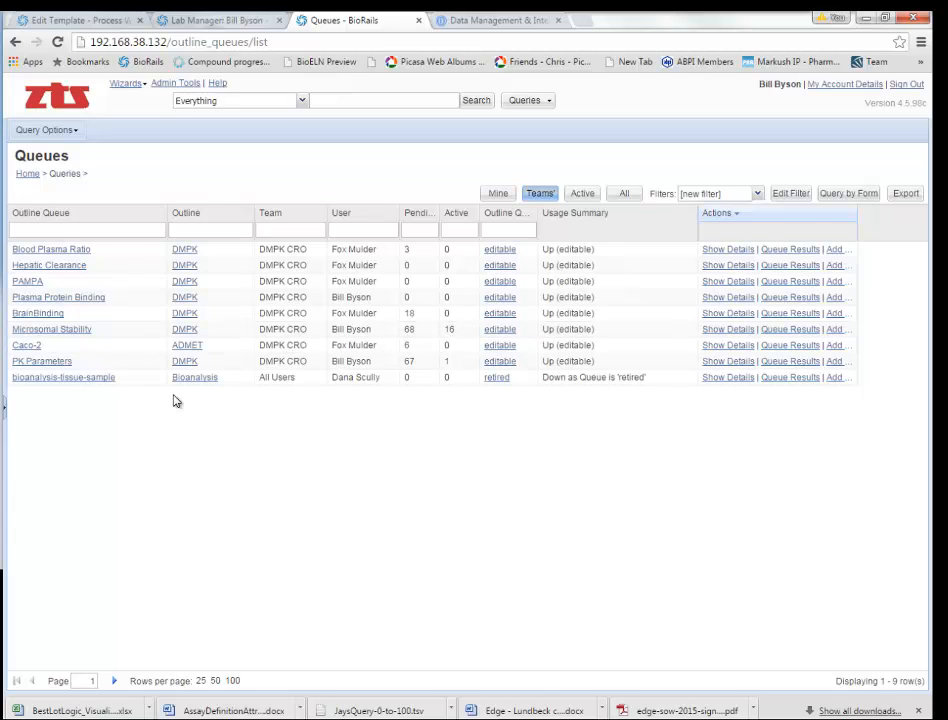
{"action": "left_click", "coordinate": [60, 331]}
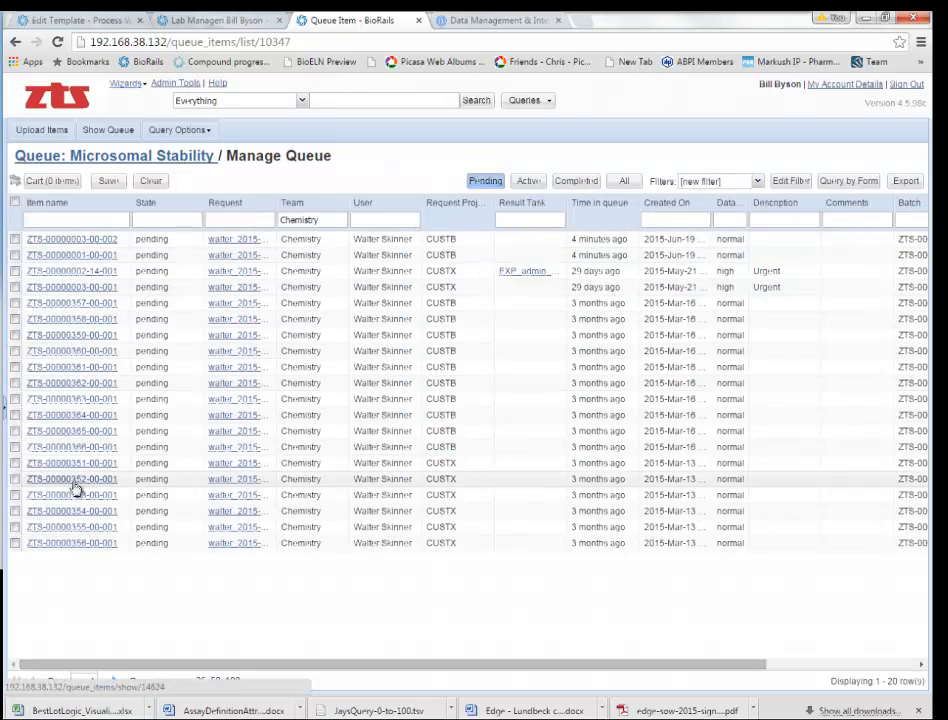
Step: Filter the Microsomal Stability queue by team Chemistry, select all 20 items and view the cart
{"action": "double_click", "coordinate": [342, 216]}
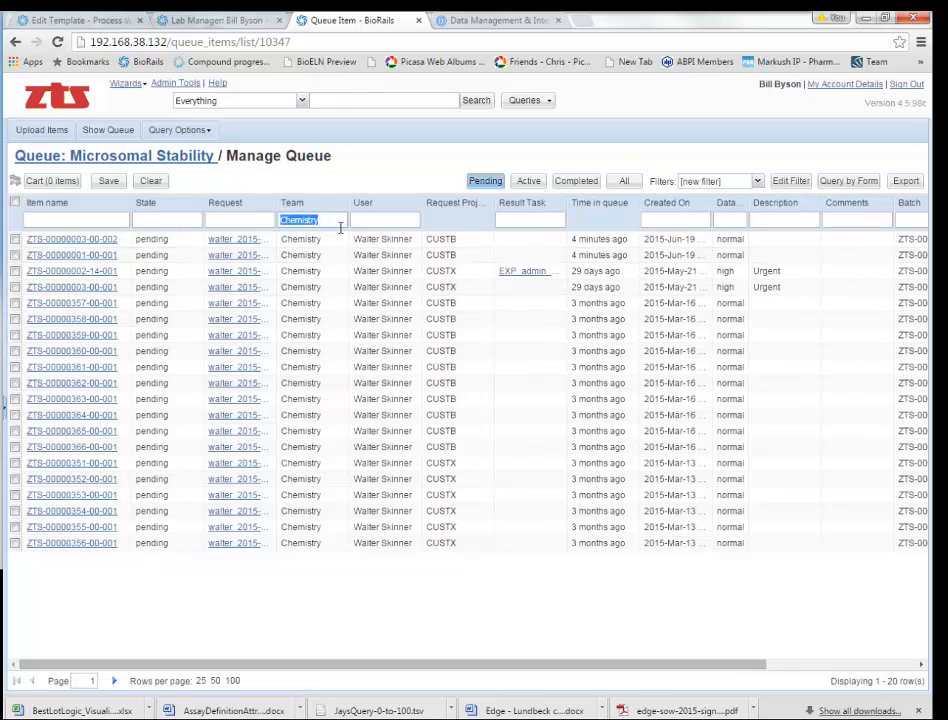
{"action": "key", "text": "BackSpace"}
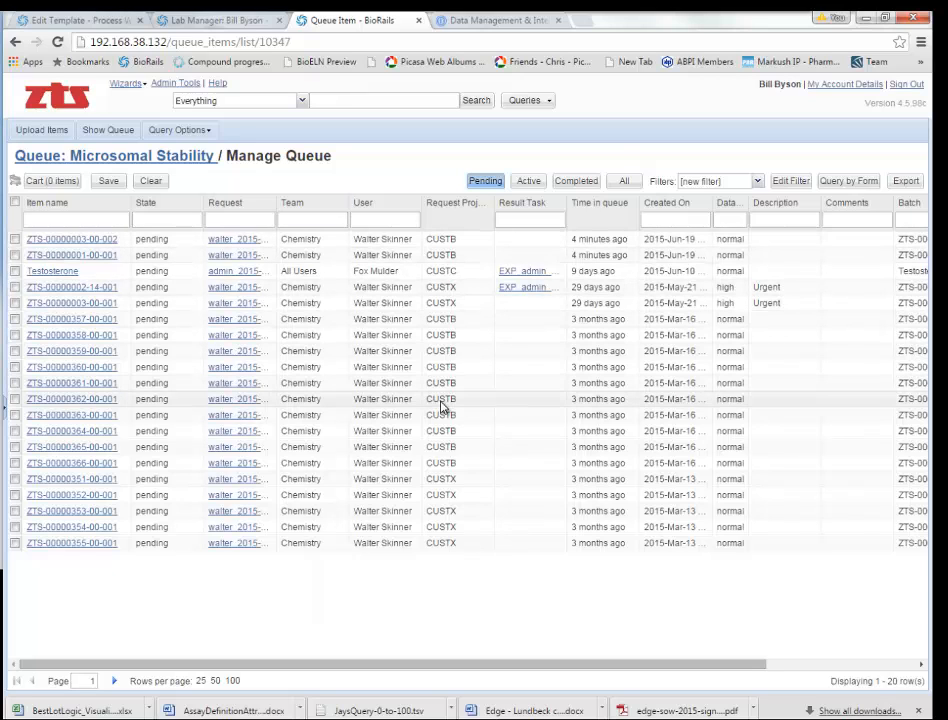
{"action": "left_click", "coordinate": [308, 220]}
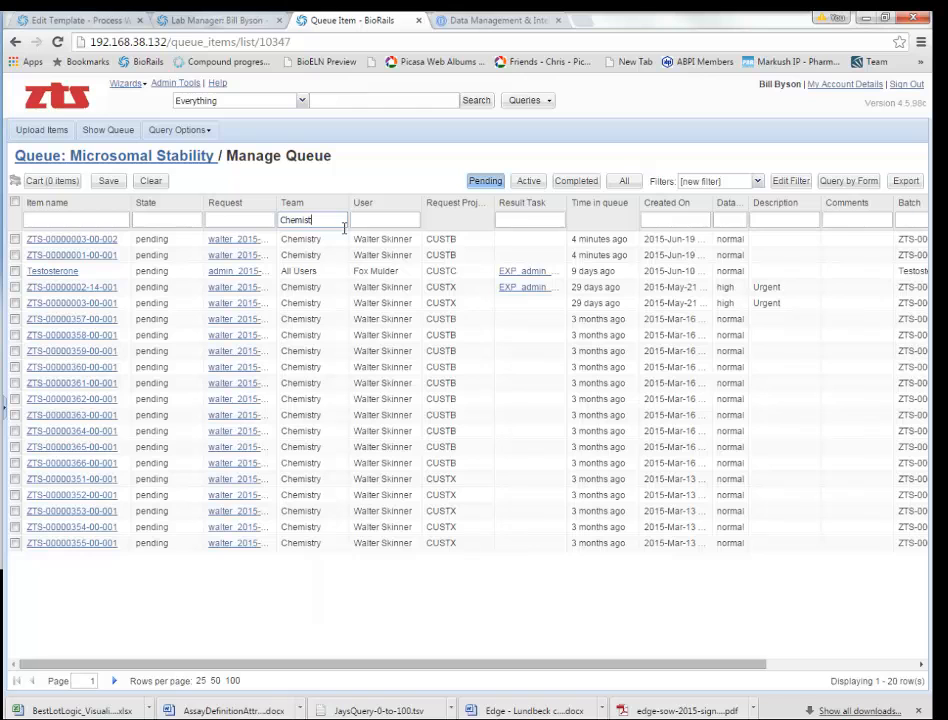
{"action": "key", "text": "Return"}
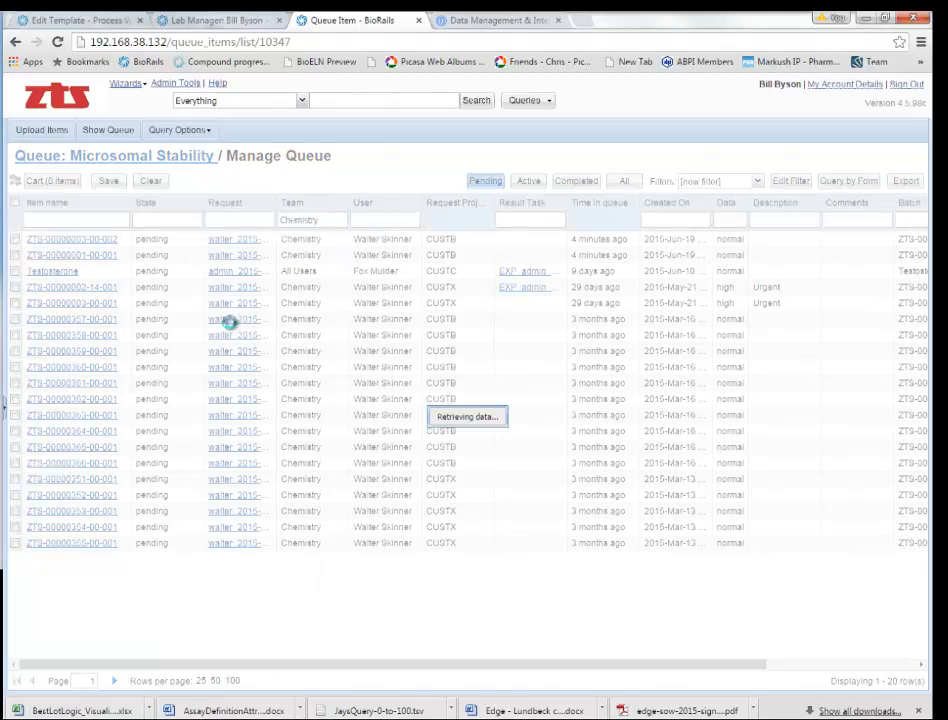
{"action": "left_click", "coordinate": [14, 203]}
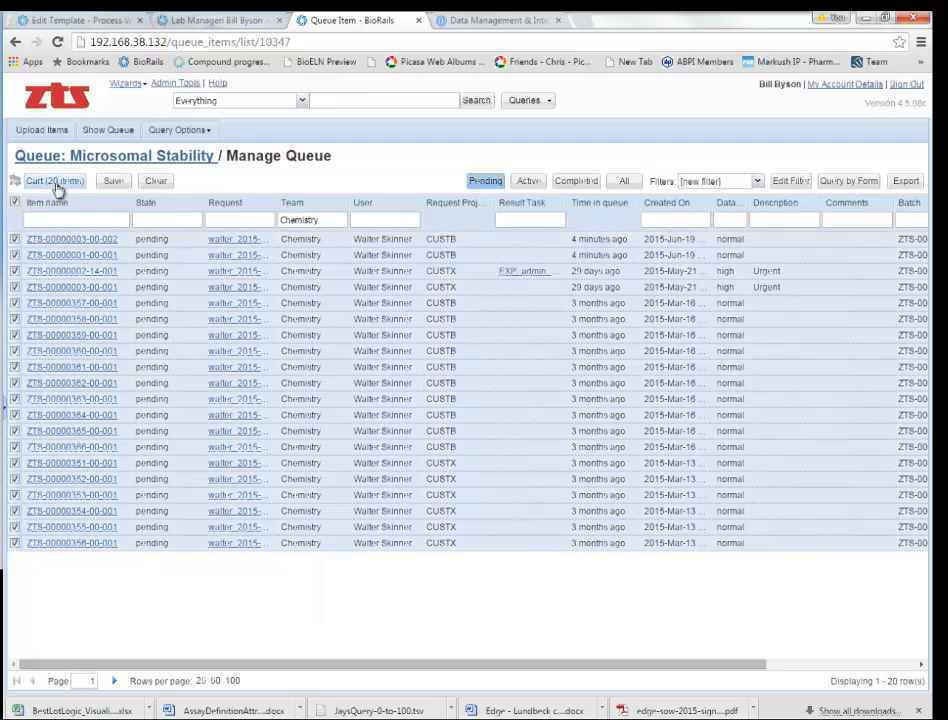
{"action": "left_click", "coordinate": [55, 181]}
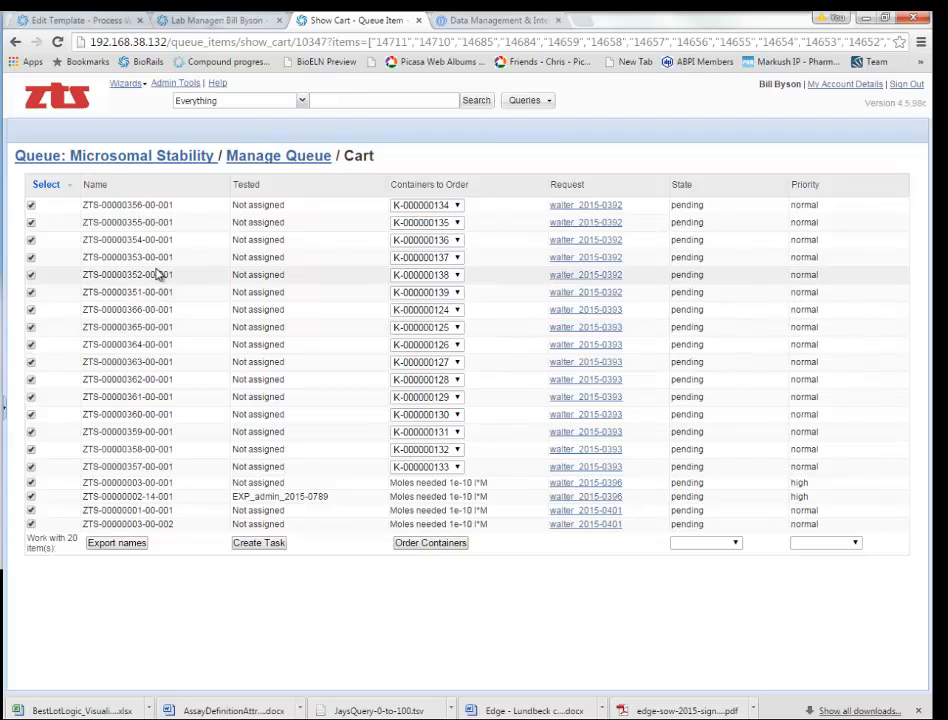
Step: Keep only the 16 cart items with stock and create a new task from them
{"action": "left_click", "coordinate": [68, 184]}
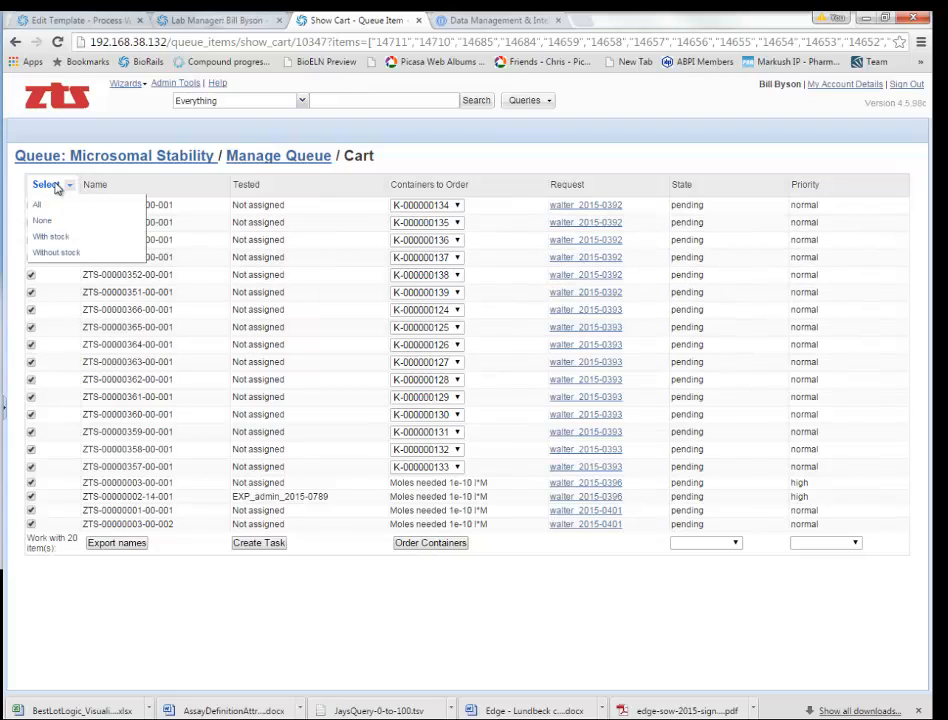
{"action": "left_click", "coordinate": [55, 237]}
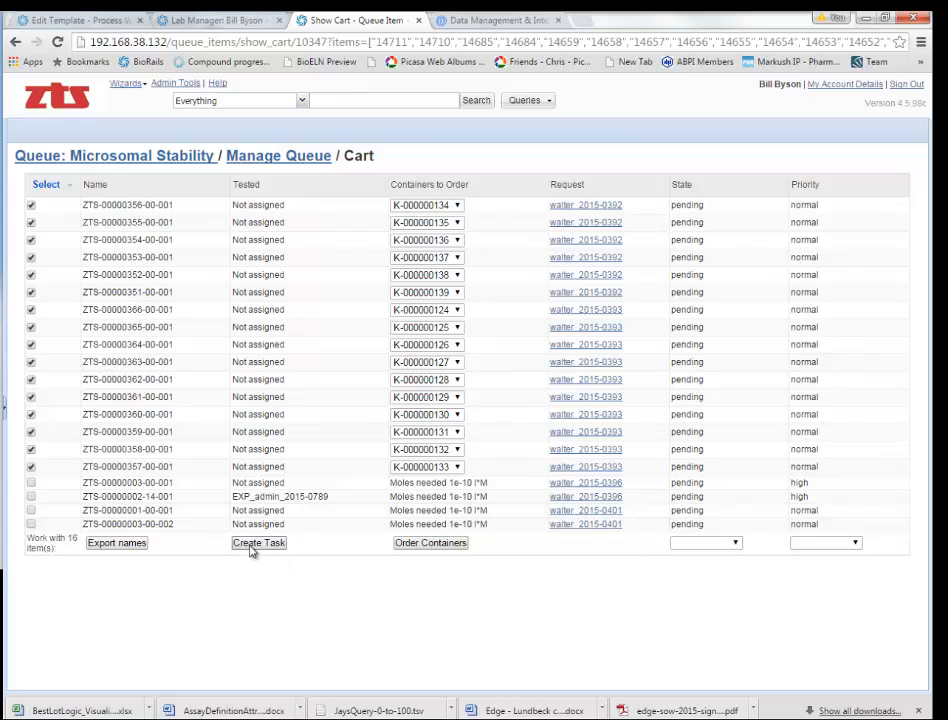
{"action": "left_click", "coordinate": [255, 545]}
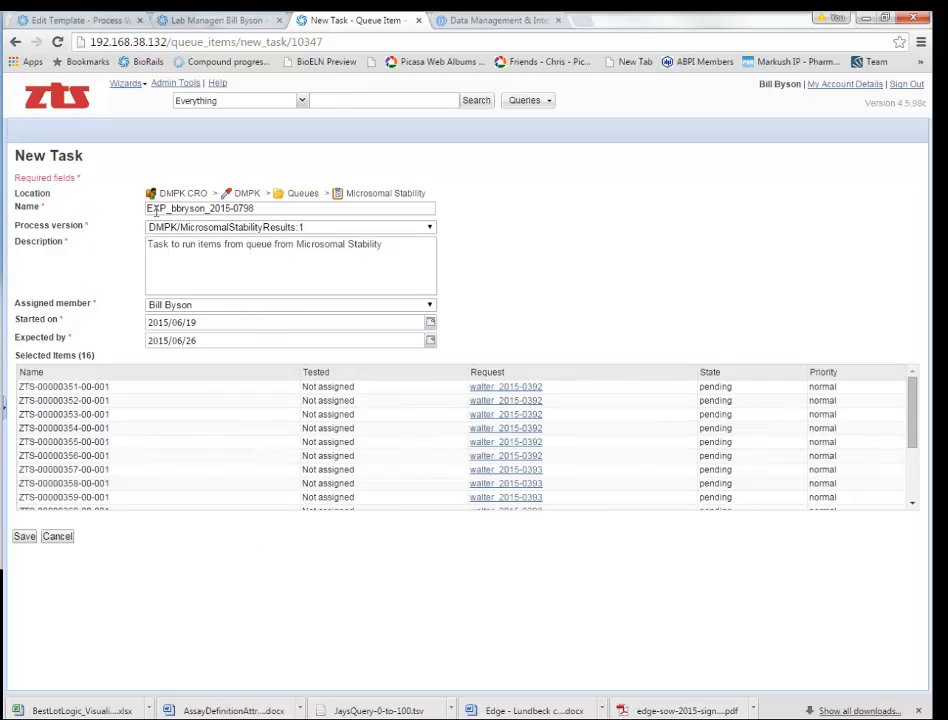
Step: Keep the default name and assignee, set dates 22 June to 26 June 2015, and save the task
{"action": "left_click_drag", "start_coordinate": [148, 209], "coordinate": [260, 208]}
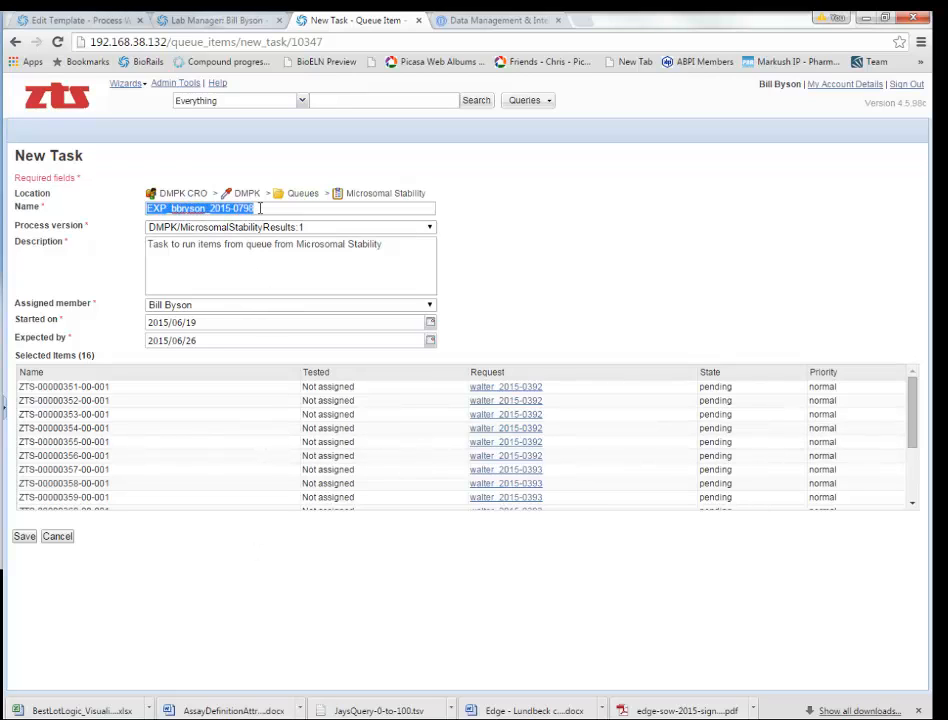
{"action": "left_click", "coordinate": [567, 213]}
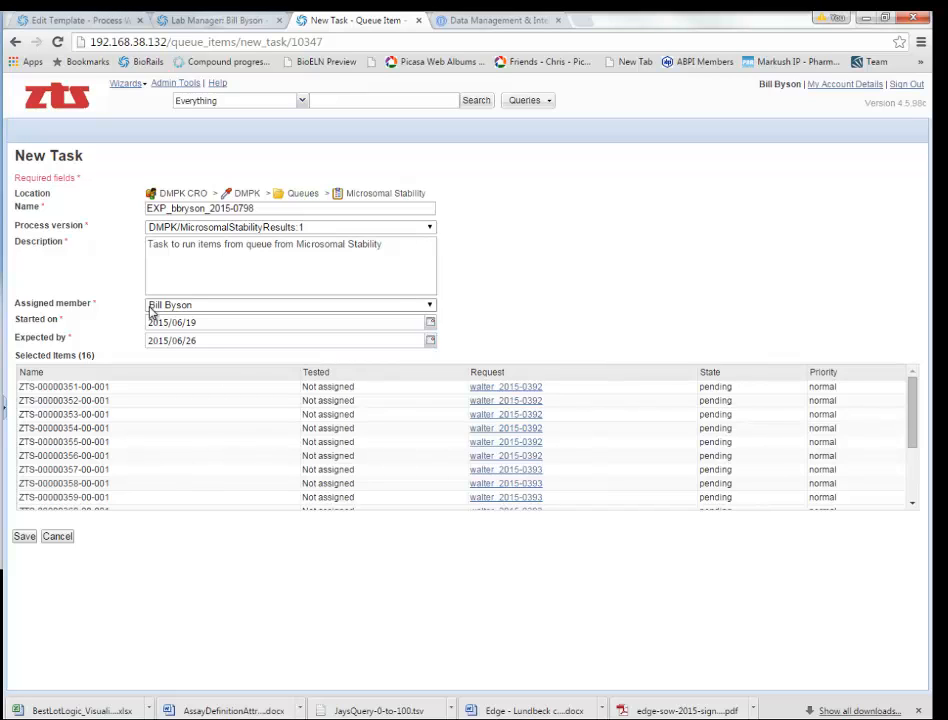
{"action": "left_click", "coordinate": [183, 312]}
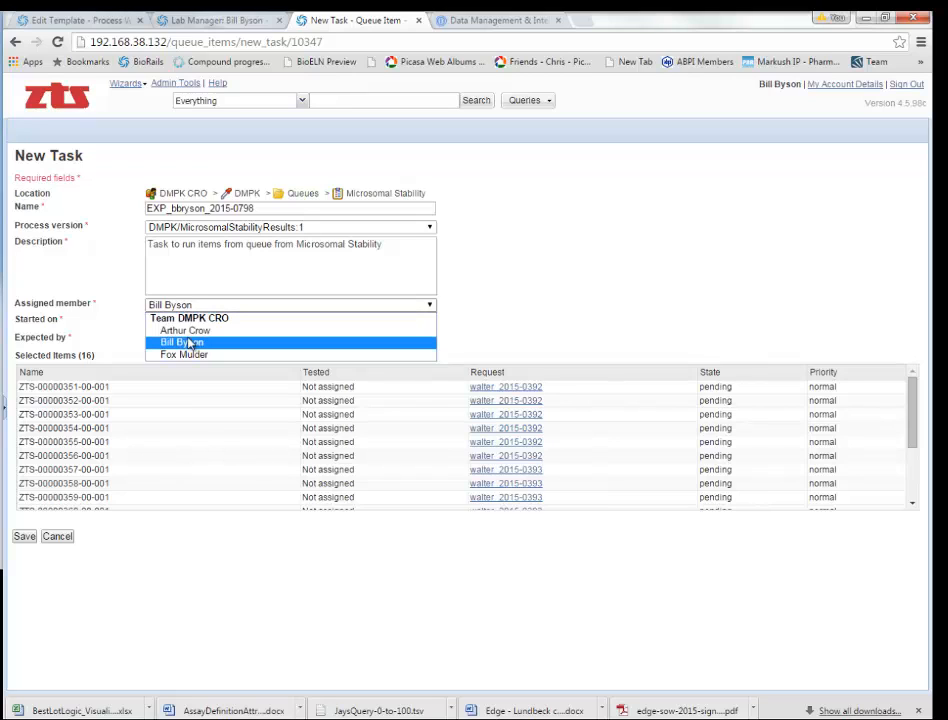
{"action": "left_click", "coordinate": [191, 343]}
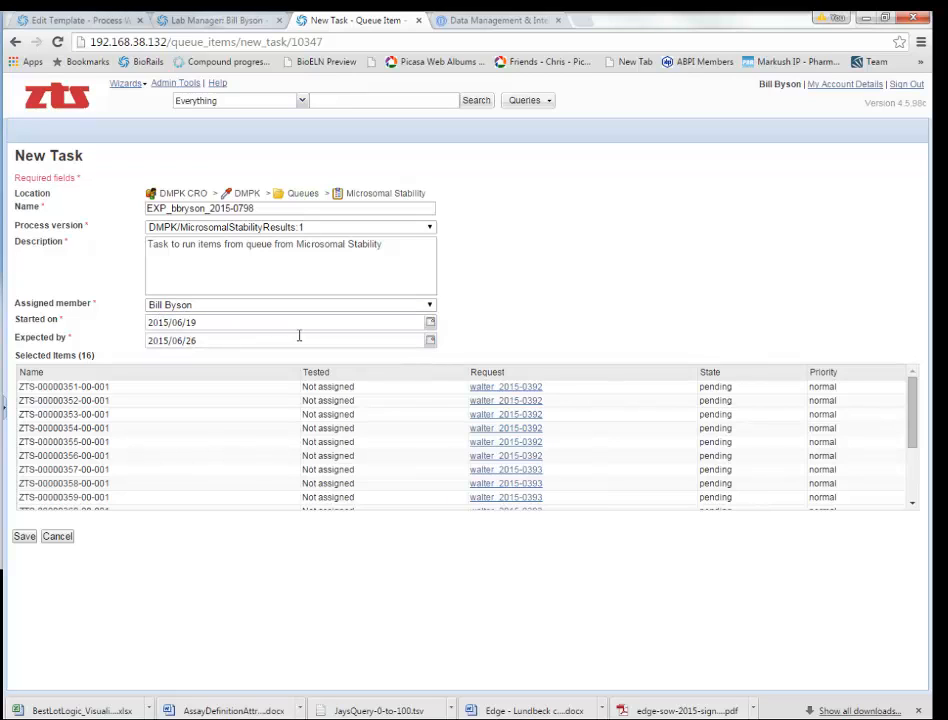
{"action": "left_click", "coordinate": [430, 323]}
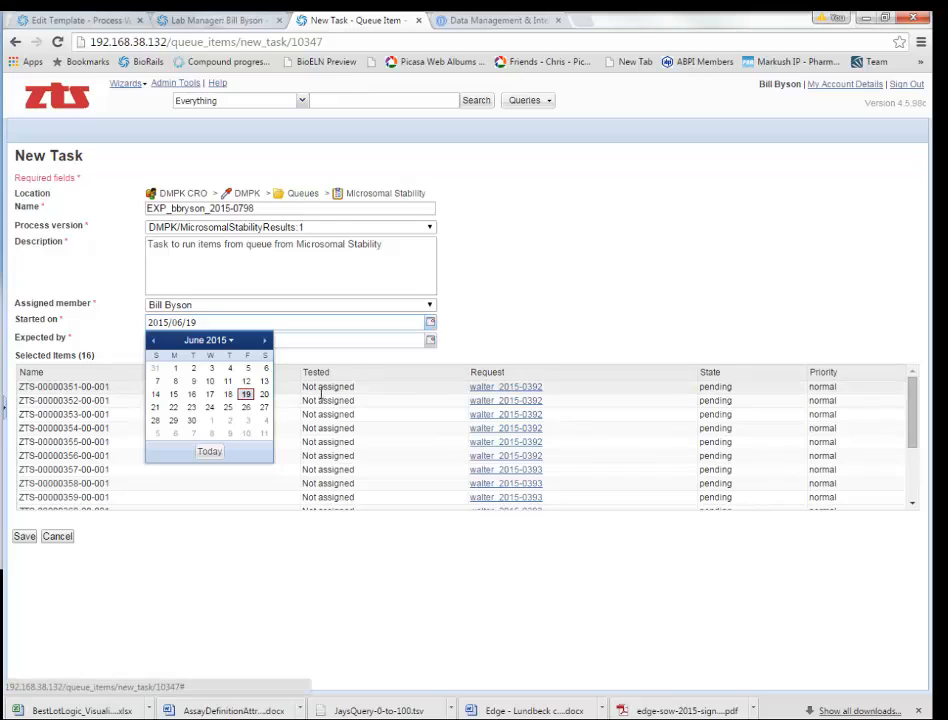
{"action": "left_click", "coordinate": [173, 409]}
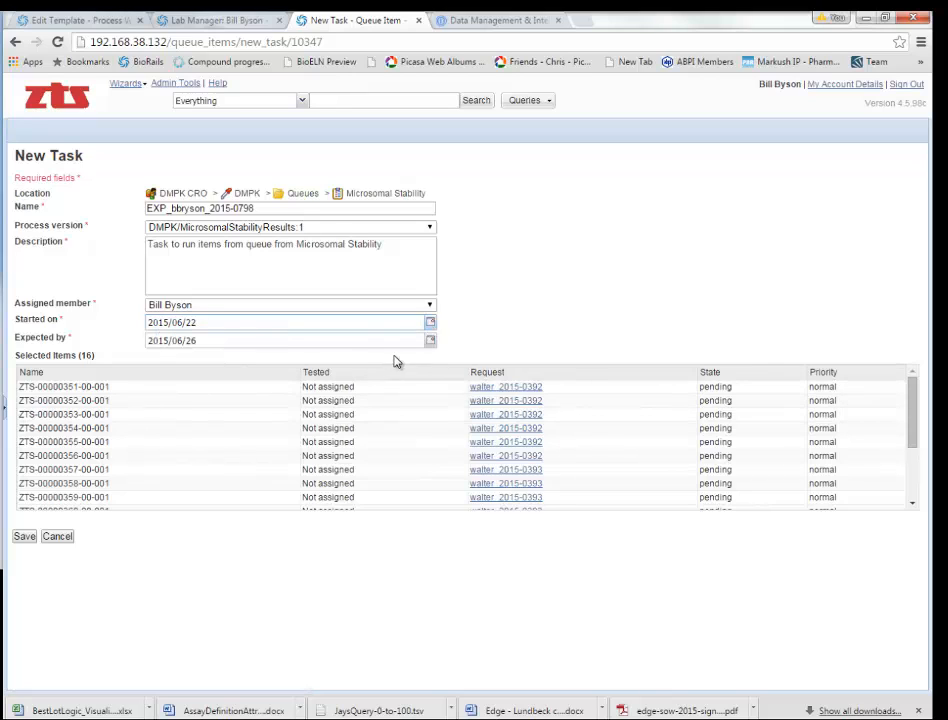
{"action": "left_click", "coordinate": [430, 341]}
{"action": "left_click", "coordinate": [246, 425]}
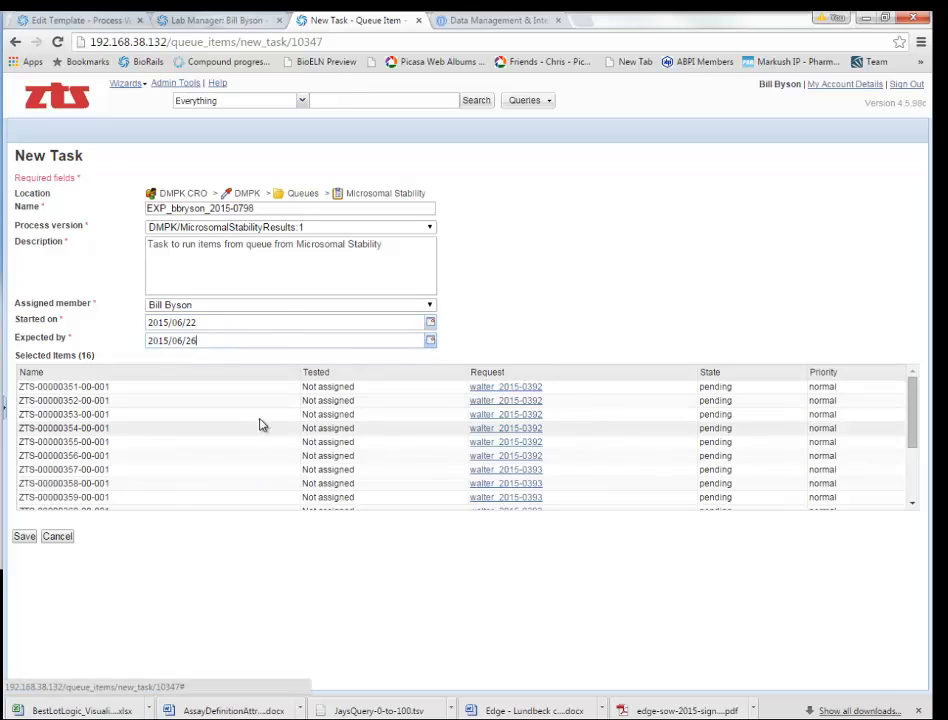
{"action": "left_click", "coordinate": [25, 538]}
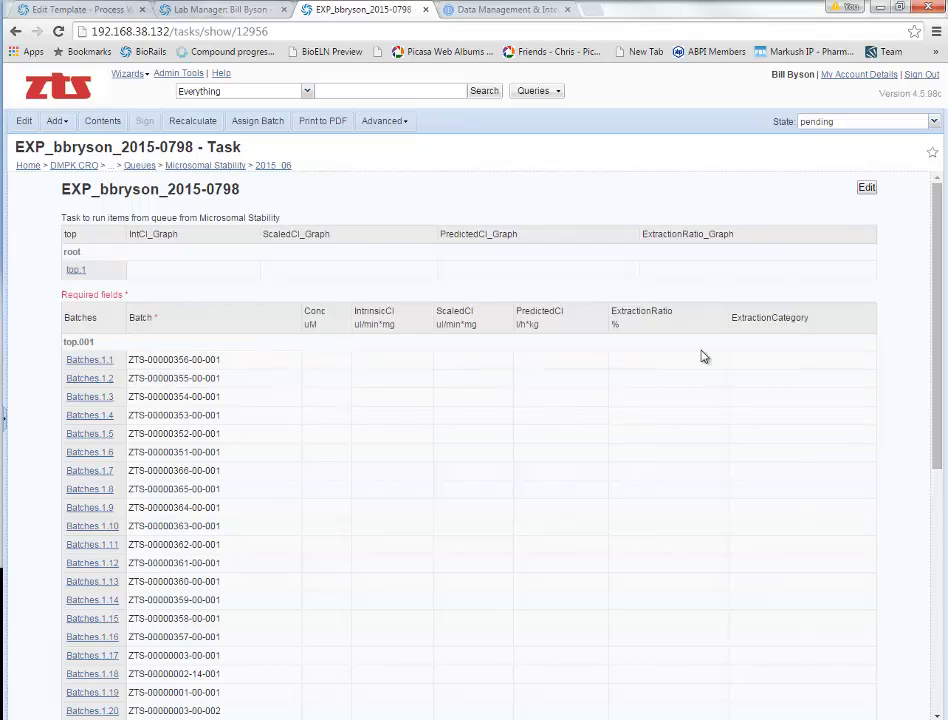
{"action": "left_click_drag", "start_coordinate": [940, 338], "coordinate": [944, 603]}
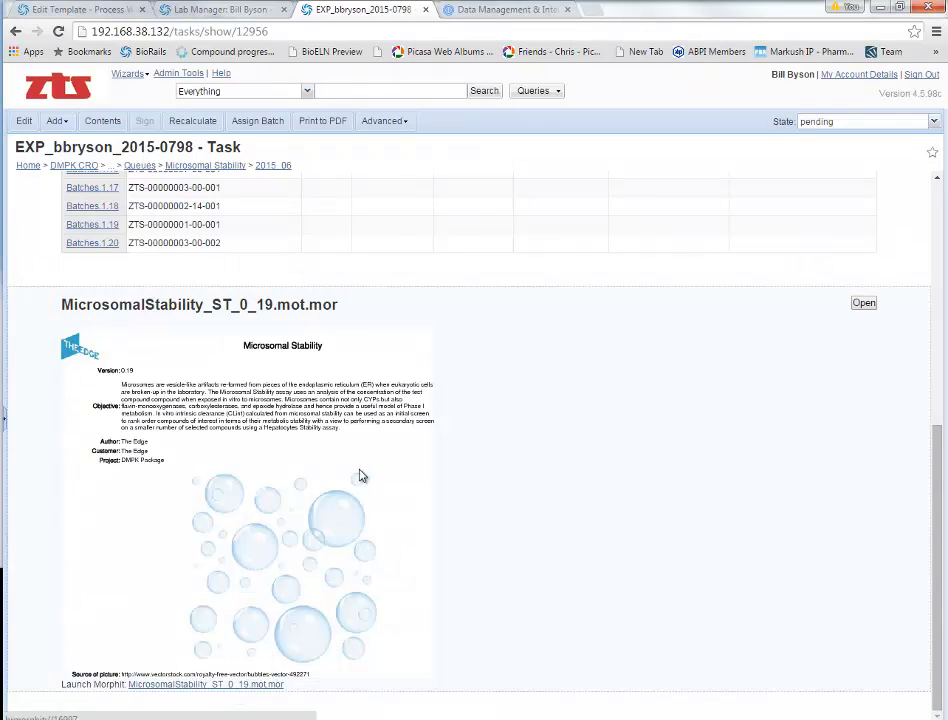
{"action": "scroll", "coordinate": [370, 176], "scroll_direction": "up", "scroll_amount": 5}
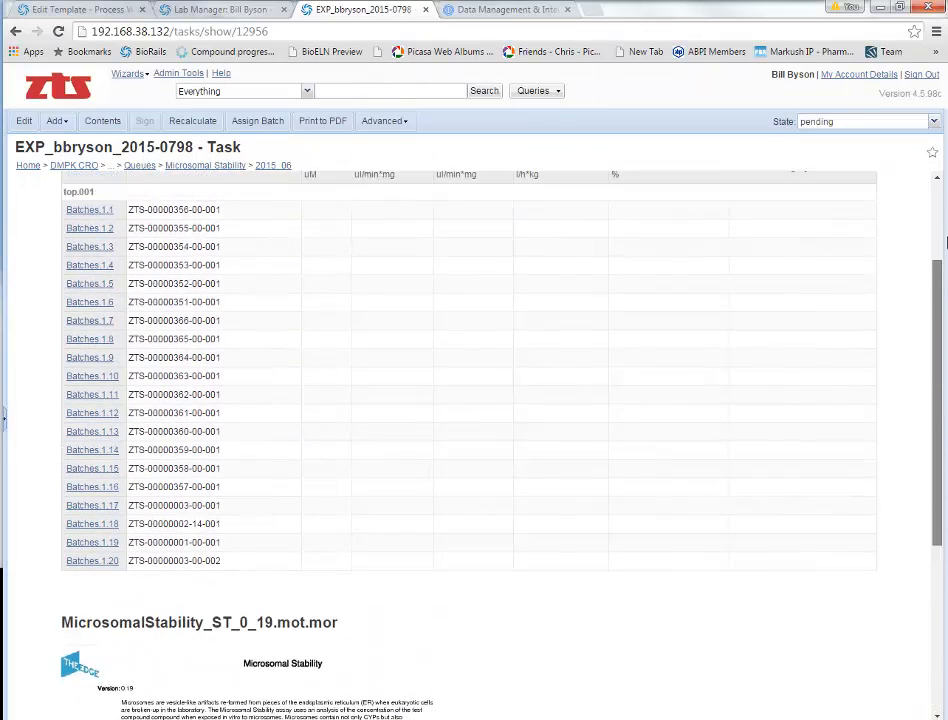
{"action": "left_click", "coordinate": [57, 121]}
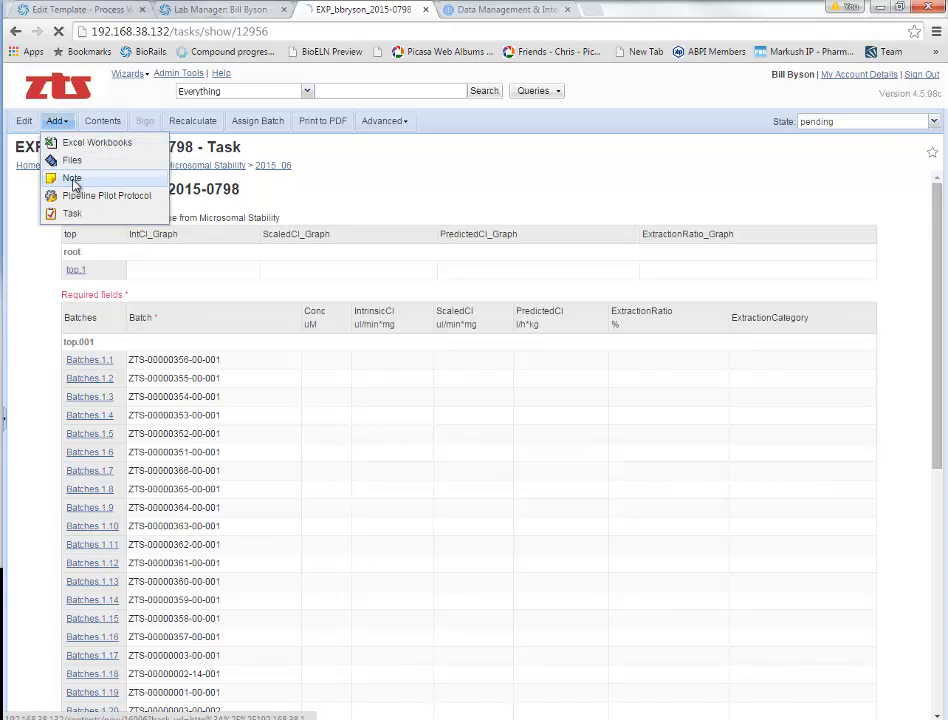
{"action": "left_click", "coordinate": [72, 177]}
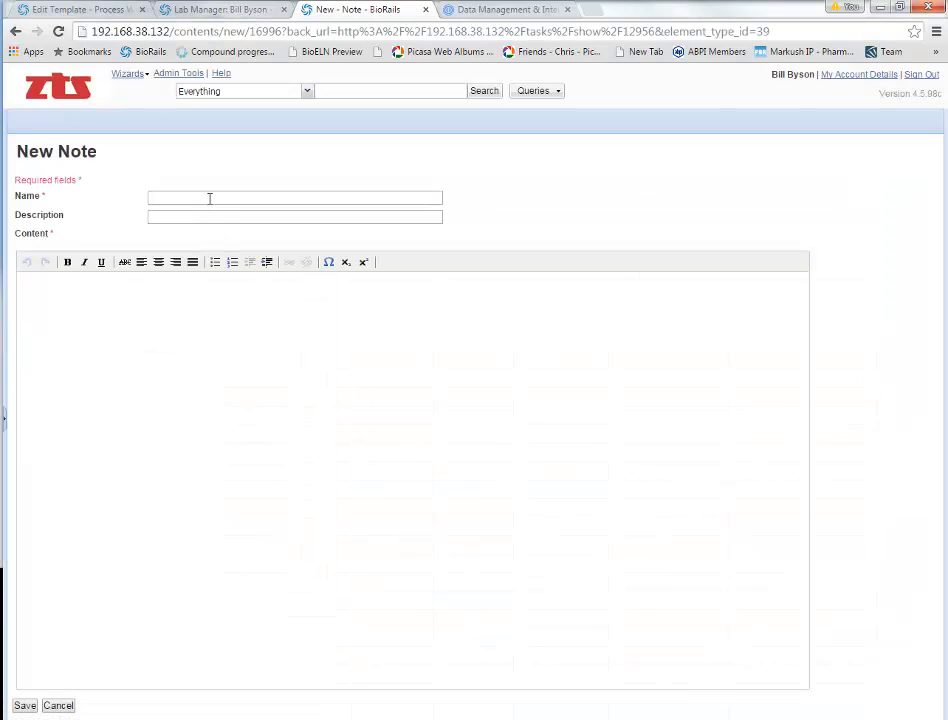
Step: Save a note named Protocol with numbered steps Plate compounds, Incubate microsomes
{"action": "left_click", "coordinate": [209, 197]}
{"action": "type", "text": "Conclu"}
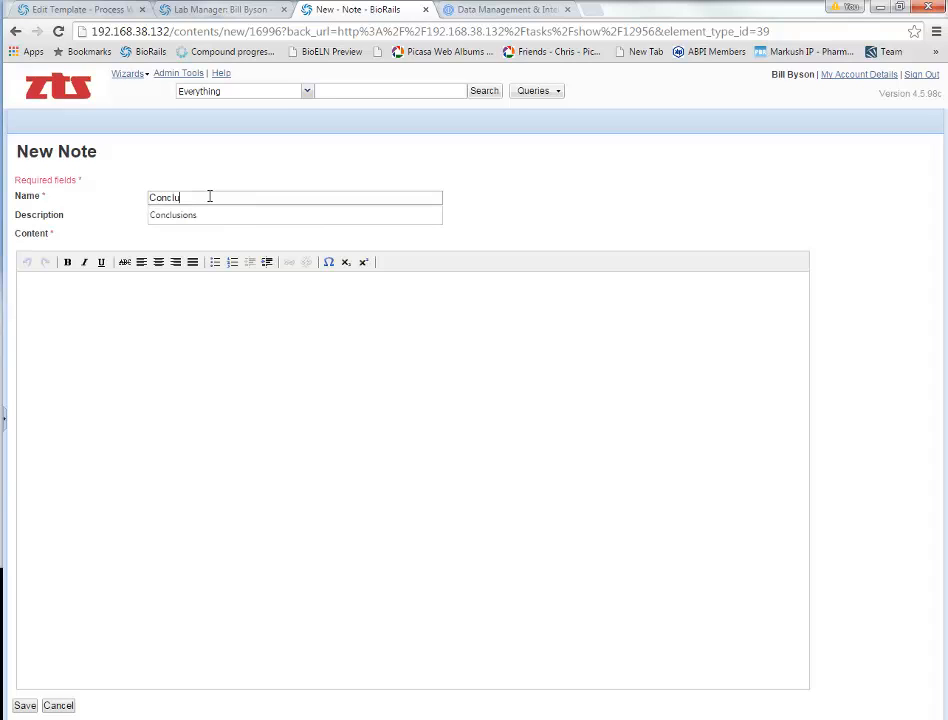
{"action": "key", "text": "BackSpace"}
{"action": "key", "text": "BackSpace"}
{"action": "key", "text": "BackSpace"}
{"action": "key", "text": "BackSpace"}
{"action": "key", "text": "BackSpace"}
{"action": "key", "text": "BackSpace"}
{"action": "key", "text": "BackSpace"}
{"action": "key", "text": "BackSpace"}
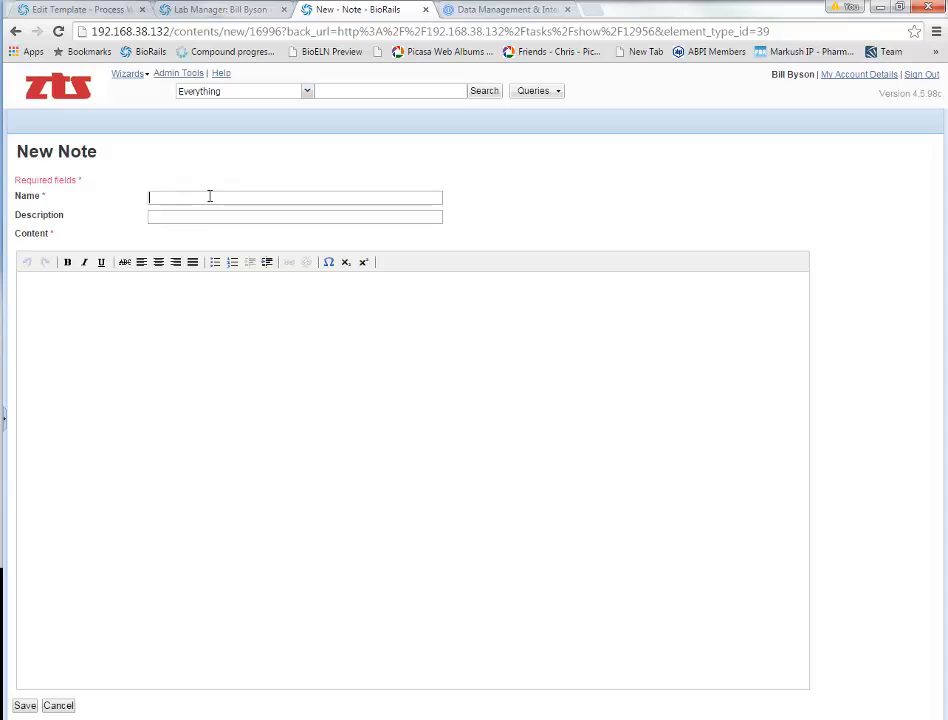
{"action": "type", "text": "Protocol"}
{"action": "left_click", "coordinate": [205, 174]}
{"action": "left_click", "coordinate": [215, 264]}
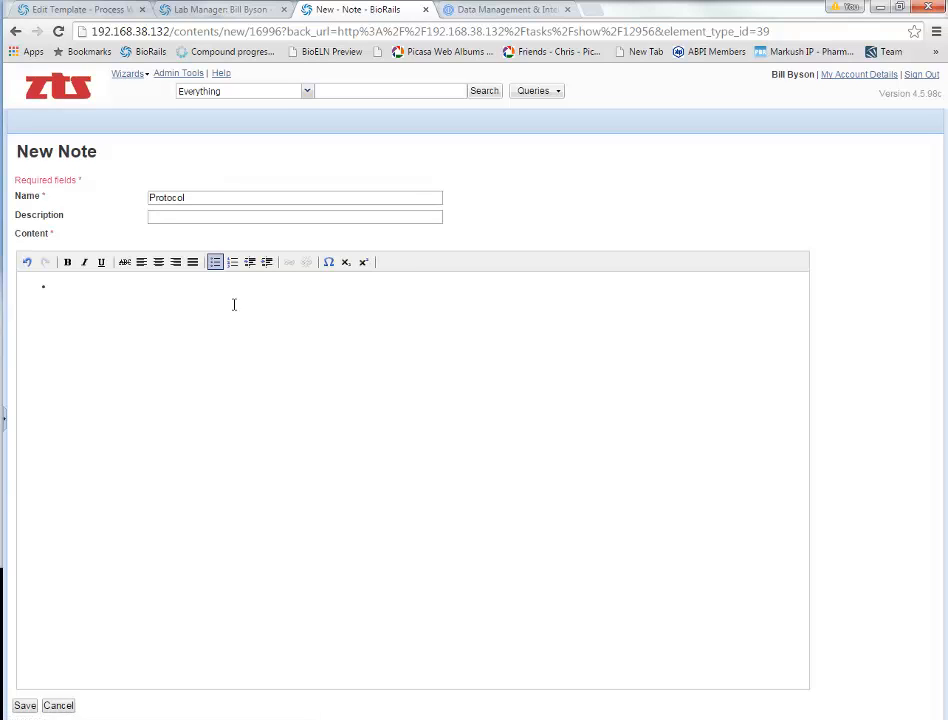
{"action": "left_click", "coordinate": [232, 262]}
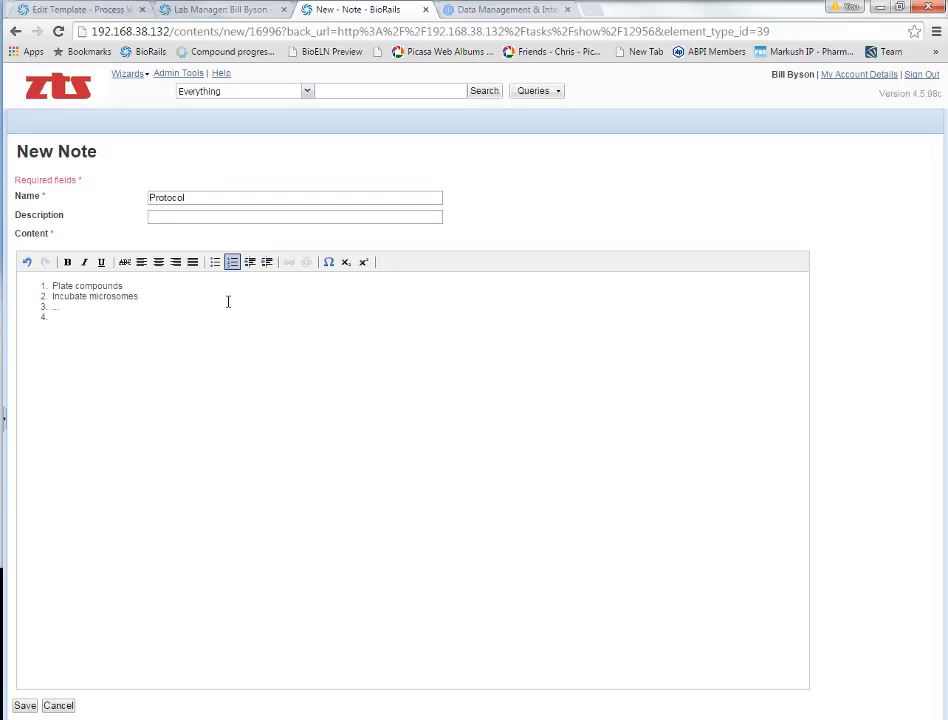
{"action": "left_click", "coordinate": [25, 705]}
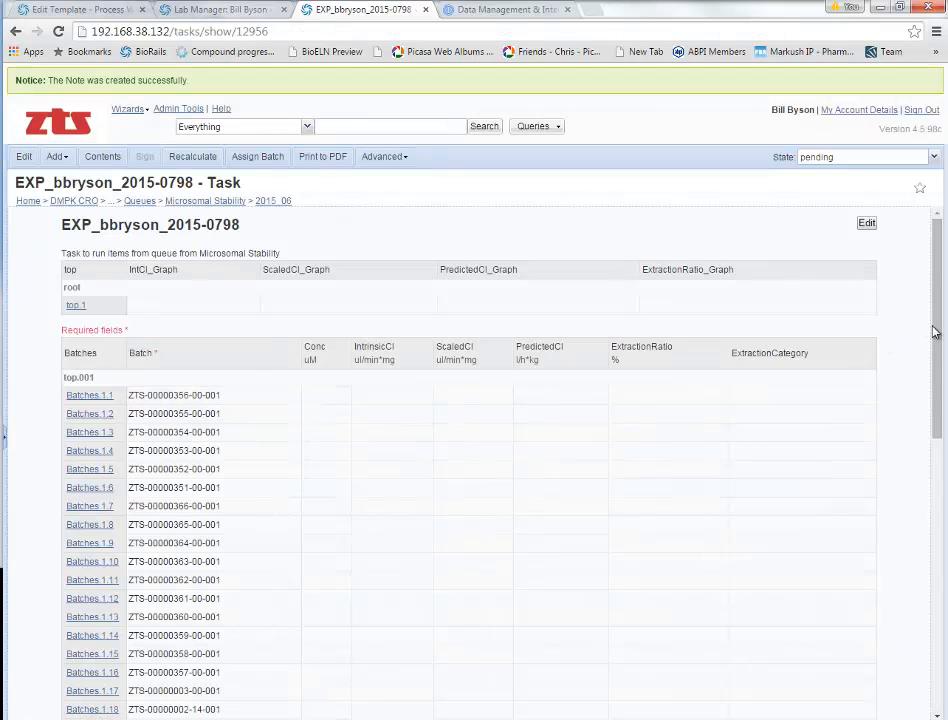
Step: Move the Protocol note above MicrosomalStability_ST_0_19.mot.mor in the task contents and view both
{"action": "left_click_drag", "start_coordinate": [934, 328], "coordinate": [902, 290]}
{"action": "left_click", "coordinate": [103, 158]}
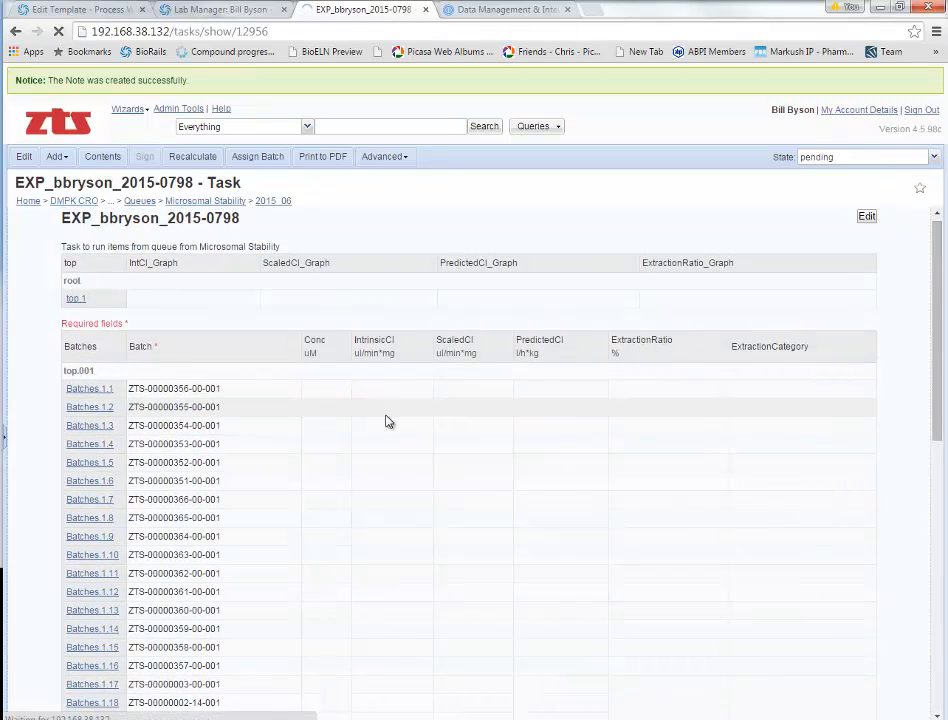
{"action": "left_click", "coordinate": [101, 241]}
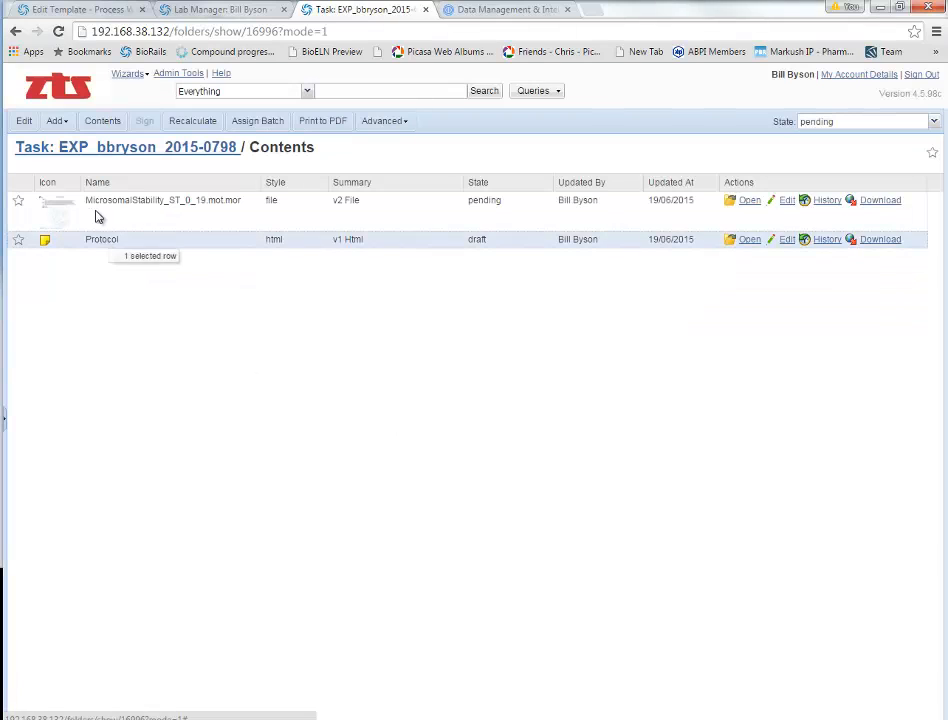
{"action": "left_click_drag", "start_coordinate": [97, 216], "coordinate": [123, 228]}
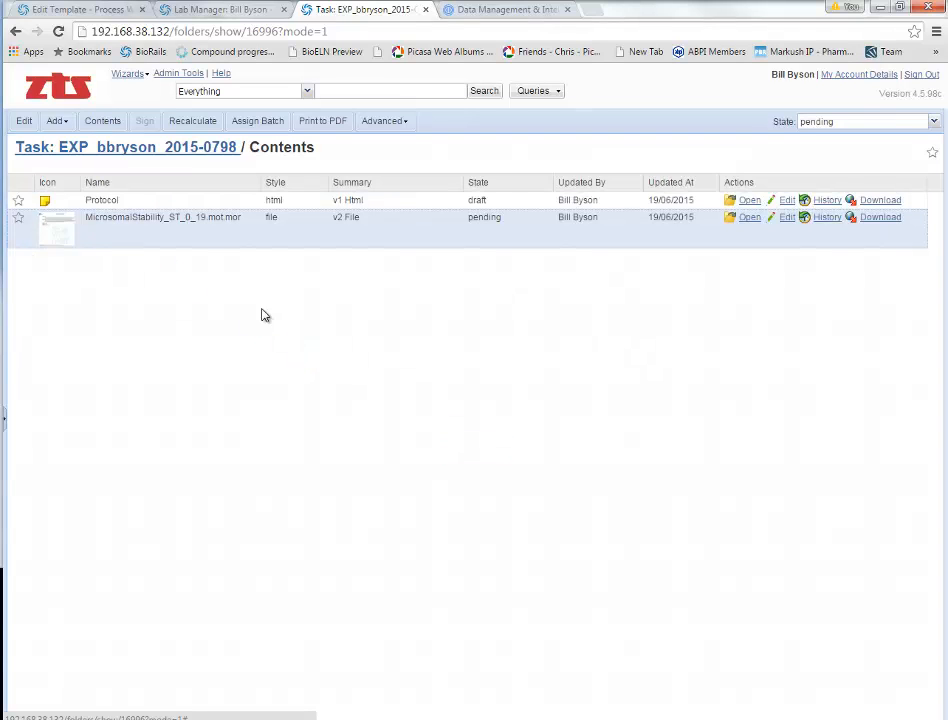
{"action": "left_click", "coordinate": [105, 121]}
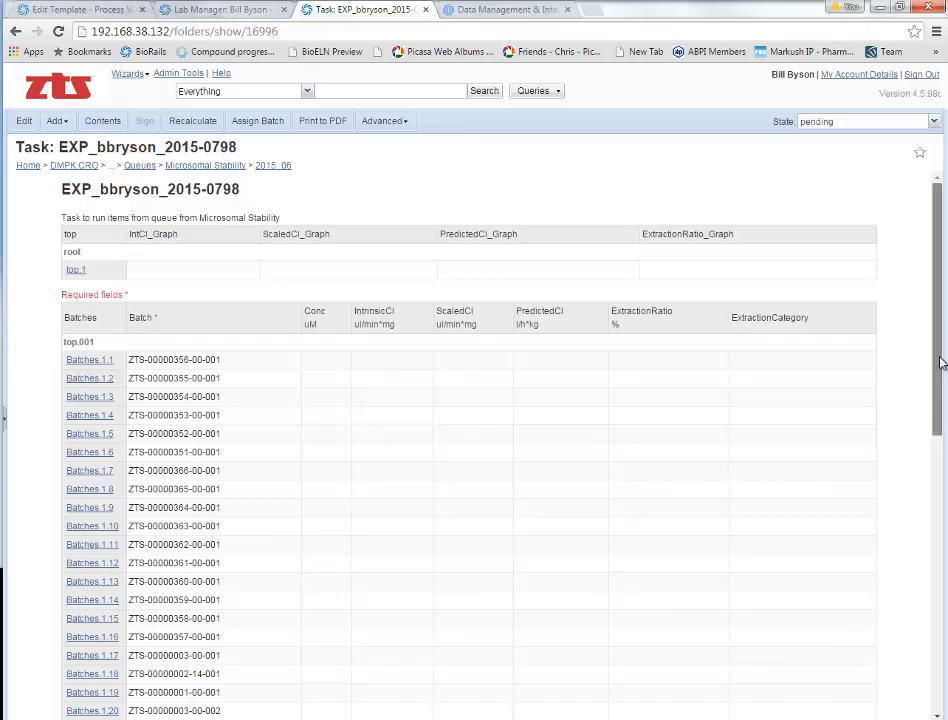
{"action": "left_click_drag", "start_coordinate": [940, 363], "coordinate": [935, 561]}
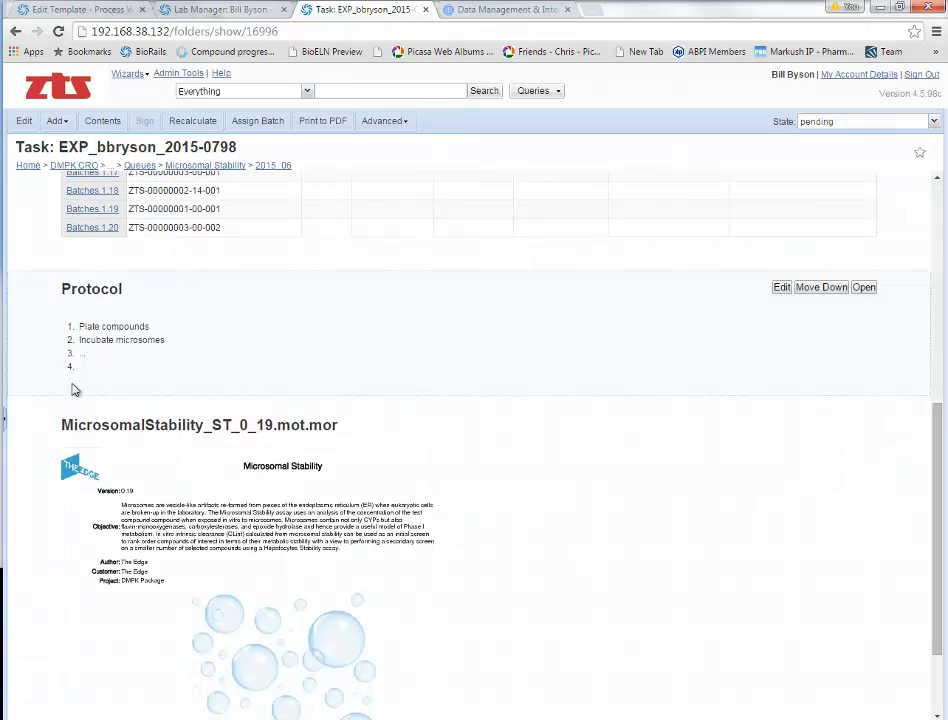
Step: Launch MicrosomalStability_ST_0_19.mot.mor in Morphit from its document preview
{"action": "left_click_drag", "start_coordinate": [937, 455], "coordinate": [944, 531]}
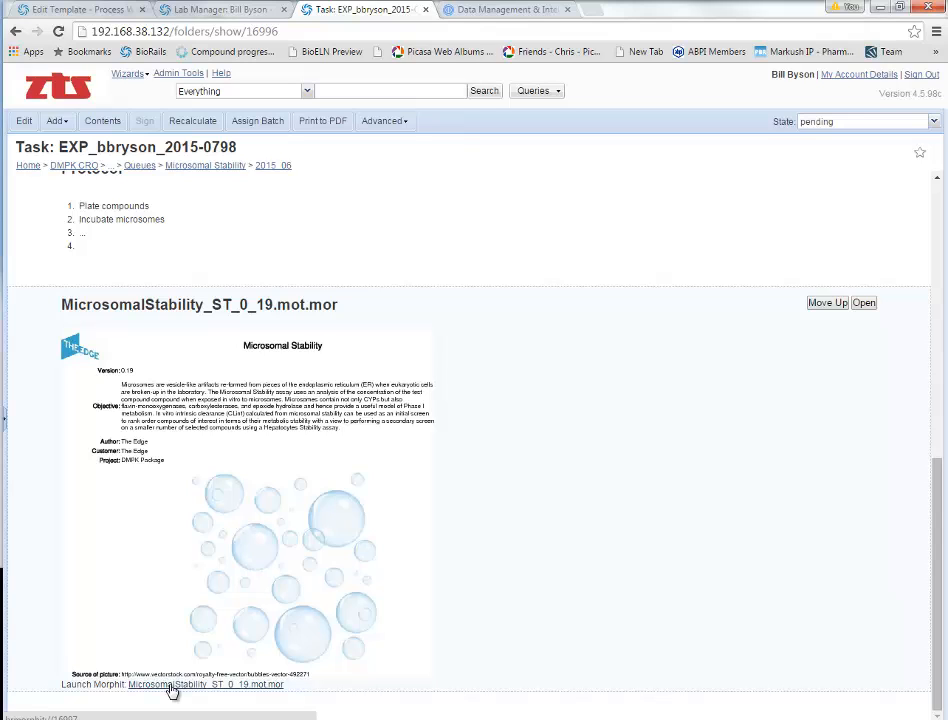
{"action": "left_click", "coordinate": [172, 686]}
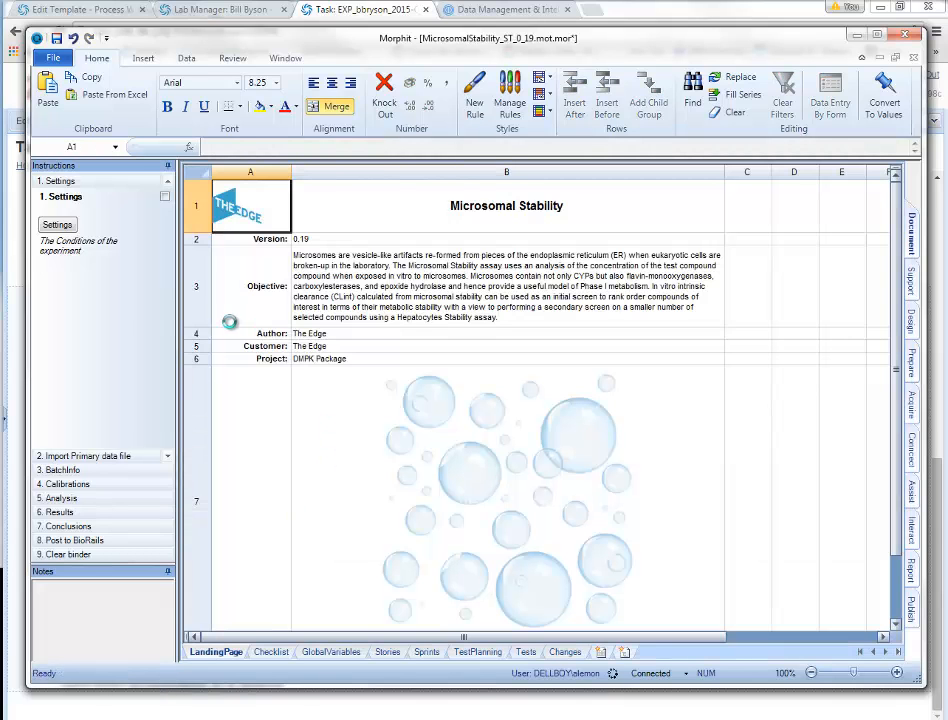
Step: Set the experiment Date to 19/06/2015 in Settings and begin the primary data file import
{"action": "left_click", "coordinate": [58, 226]}
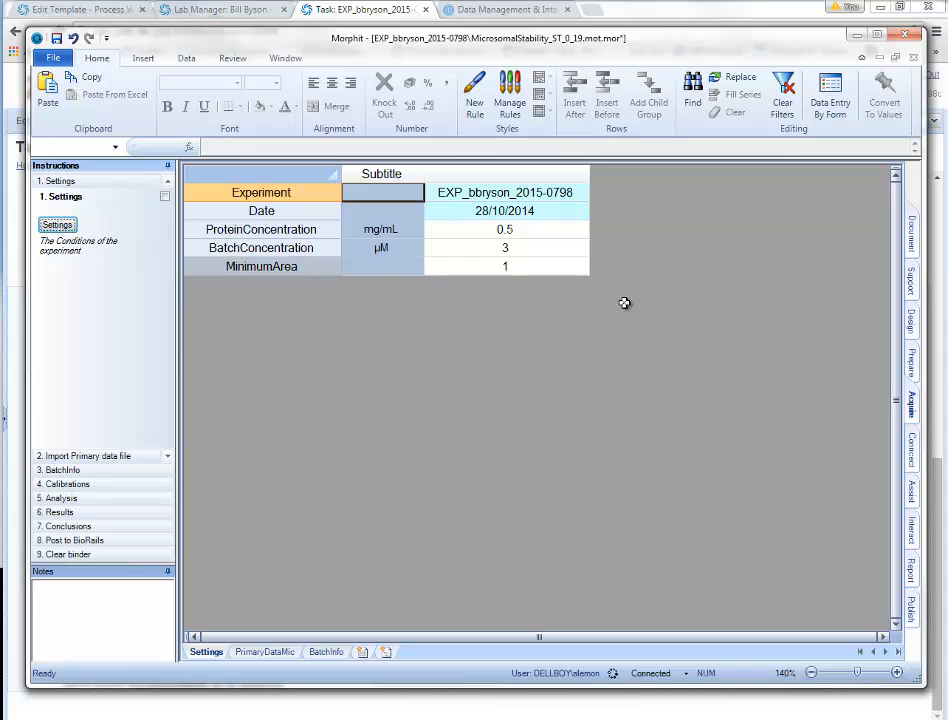
{"action": "left_click", "coordinate": [491, 197]}
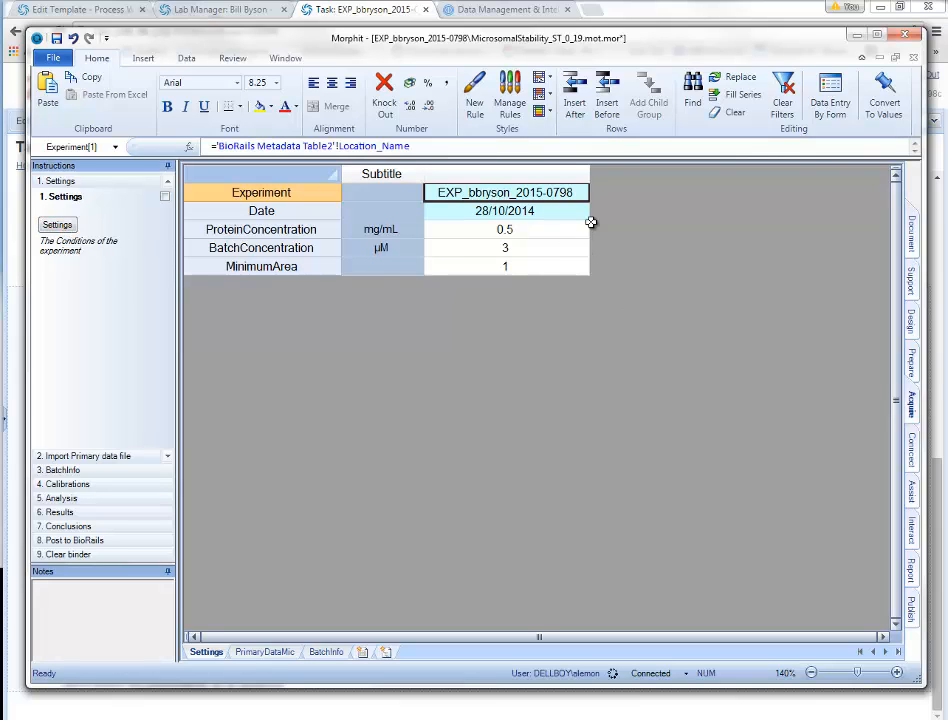
{"action": "left_click", "coordinate": [525, 212]}
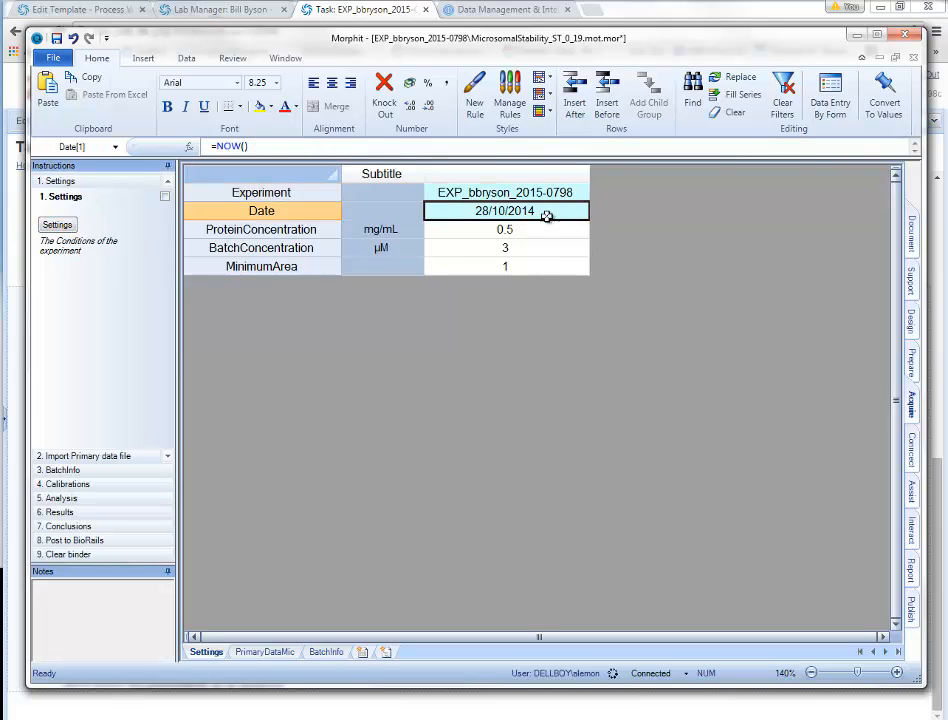
{"action": "type", "text": "19/06"}
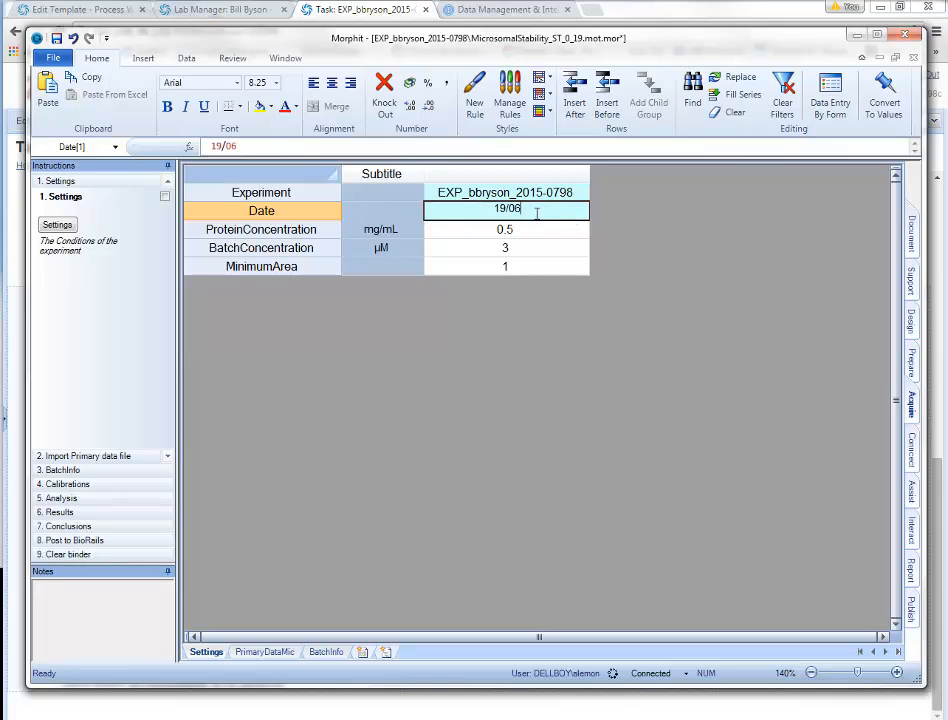
{"action": "type", "text": "/2015"}
{"action": "key", "text": "Return"}
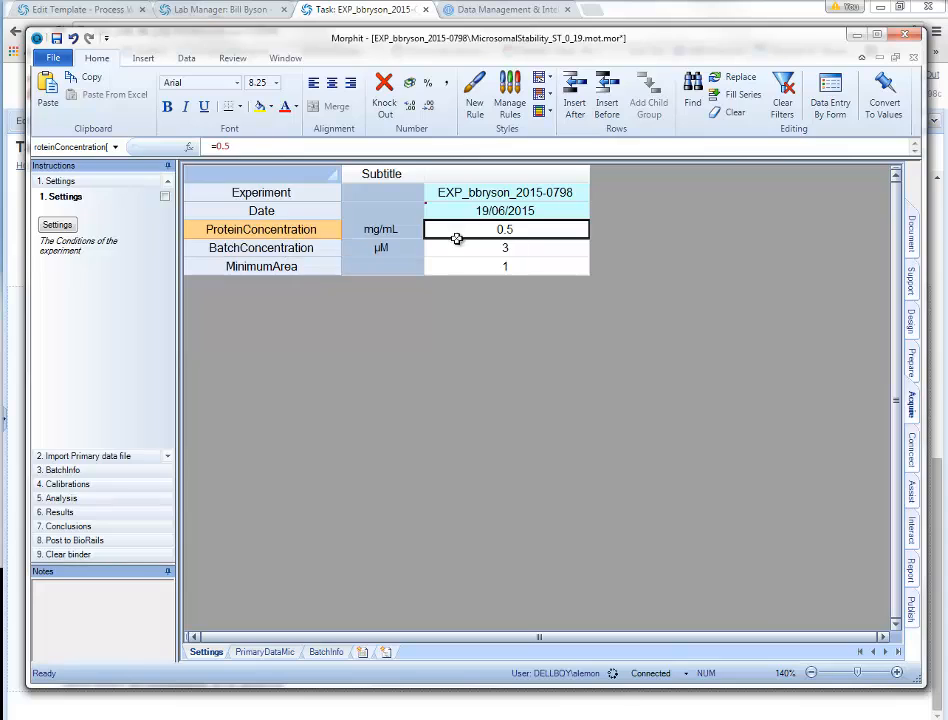
{"action": "left_click", "coordinate": [510, 268]}
{"action": "left_click", "coordinate": [545, 249]}
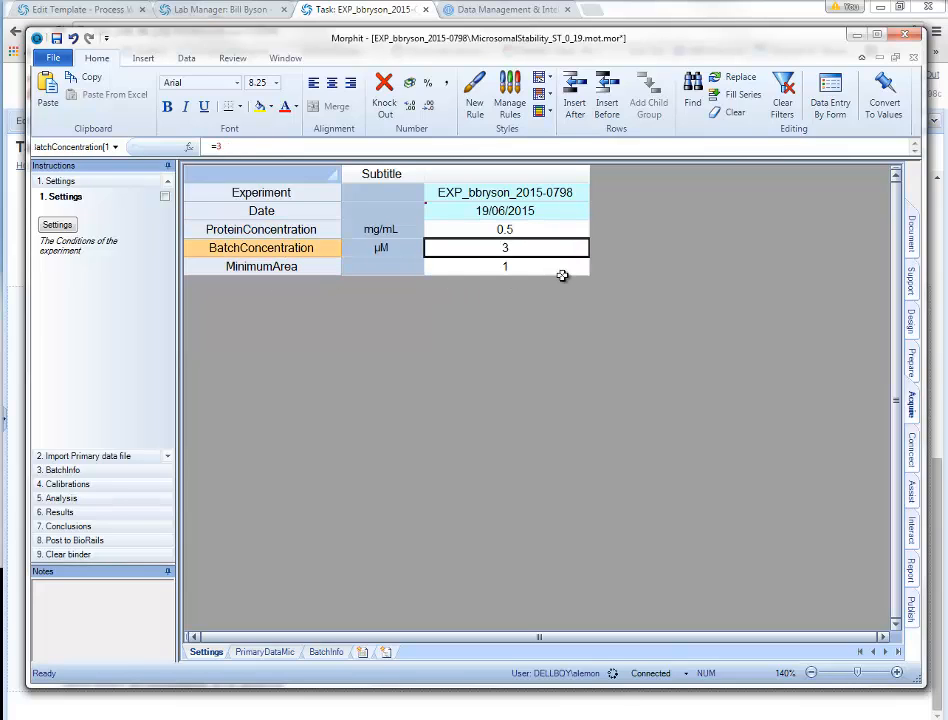
{"action": "left_click", "coordinate": [95, 456]}
{"action": "left_click", "coordinate": [69, 232]}
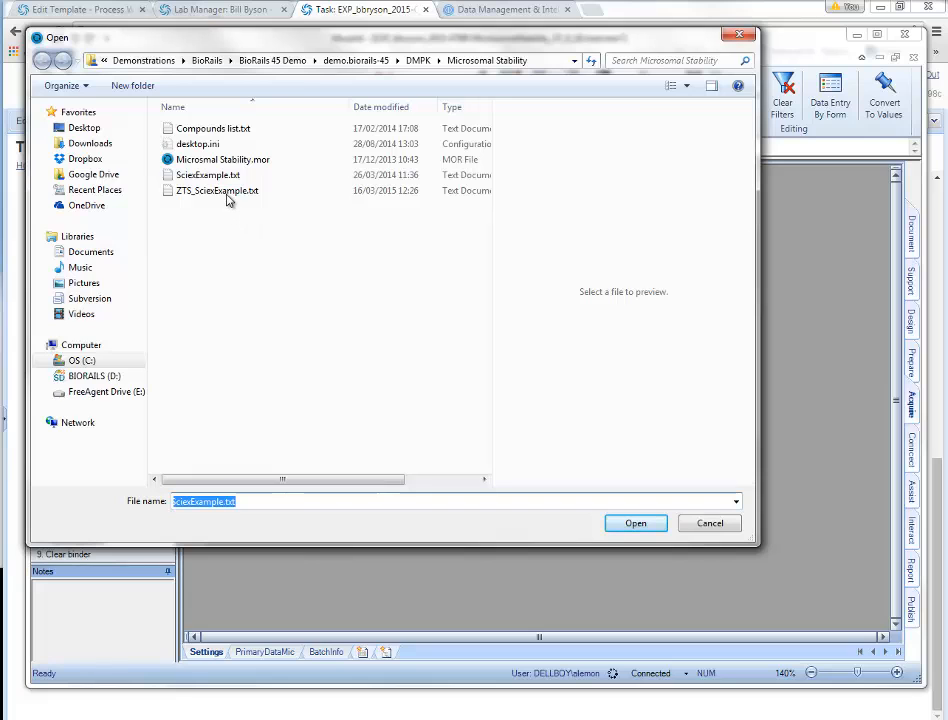
Step: Import ZTS_SciexExample.txt into PrimaryDataMic and check the Resp column's knockout formula
{"action": "left_click", "coordinate": [226, 192]}
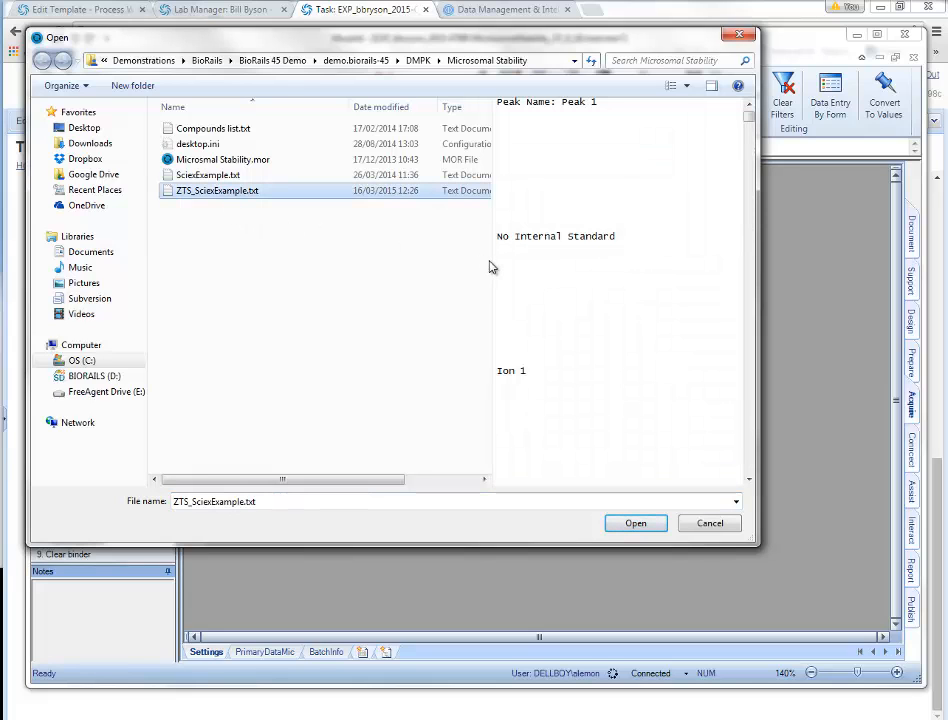
{"action": "left_click_drag", "start_coordinate": [493, 261], "coordinate": [336, 261]}
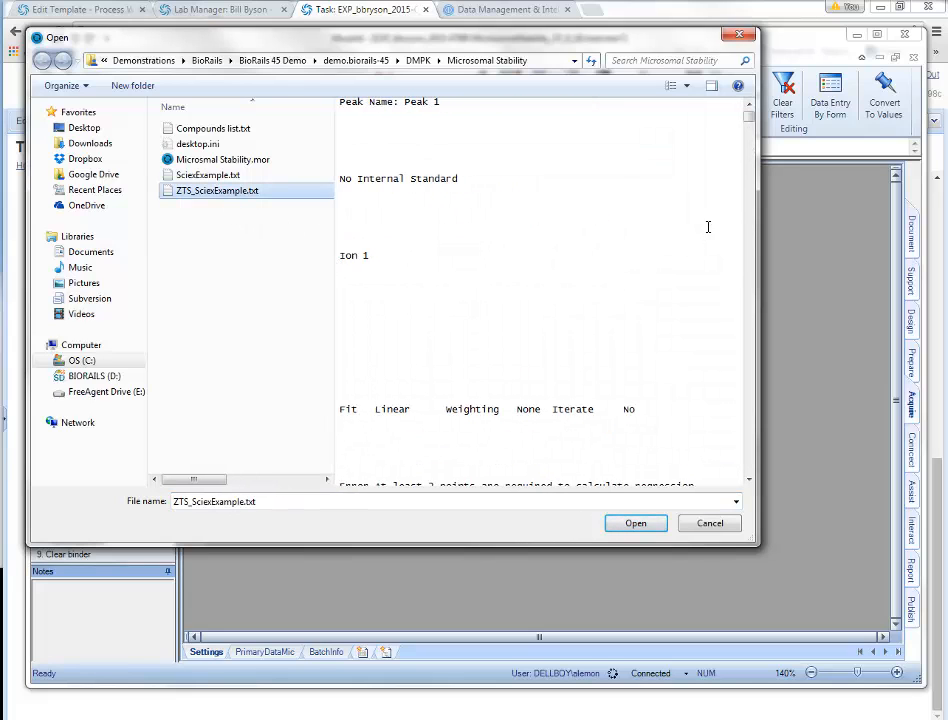
{"action": "mouse_move", "coordinate": [751, 123]}
{"action": "left_mouse_down"}
{"action": "mouse_move", "coordinate": [752, 160]}
{"action": "mouse_move", "coordinate": [753, 119]}
{"action": "left_mouse_up"}
{"action": "left_click_drag", "start_coordinate": [752, 125], "coordinate": [752, 142]}
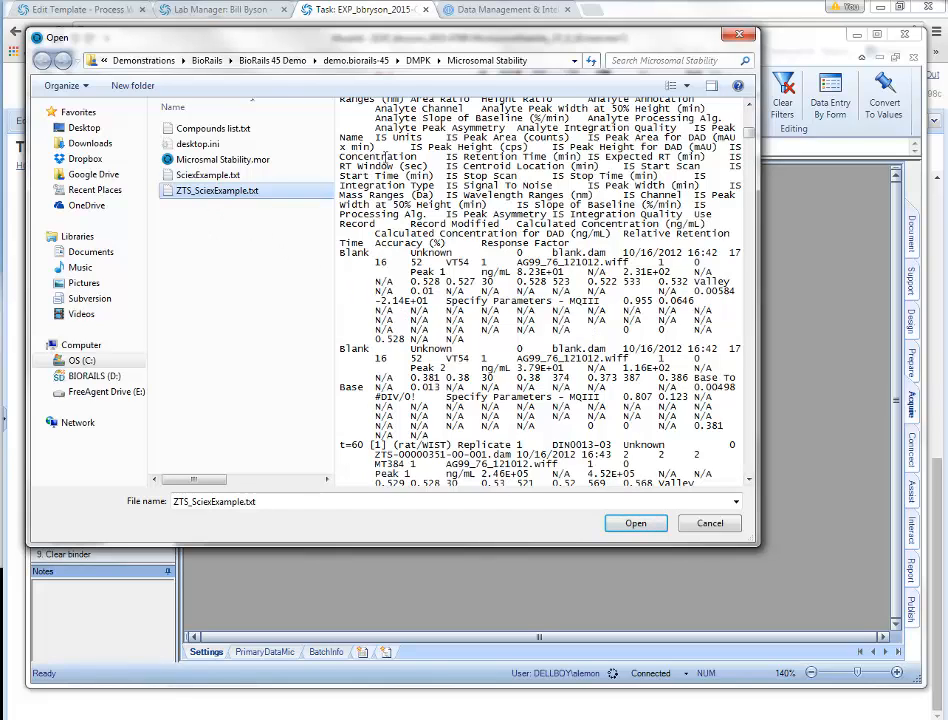
{"action": "left_click", "coordinate": [645, 523]}
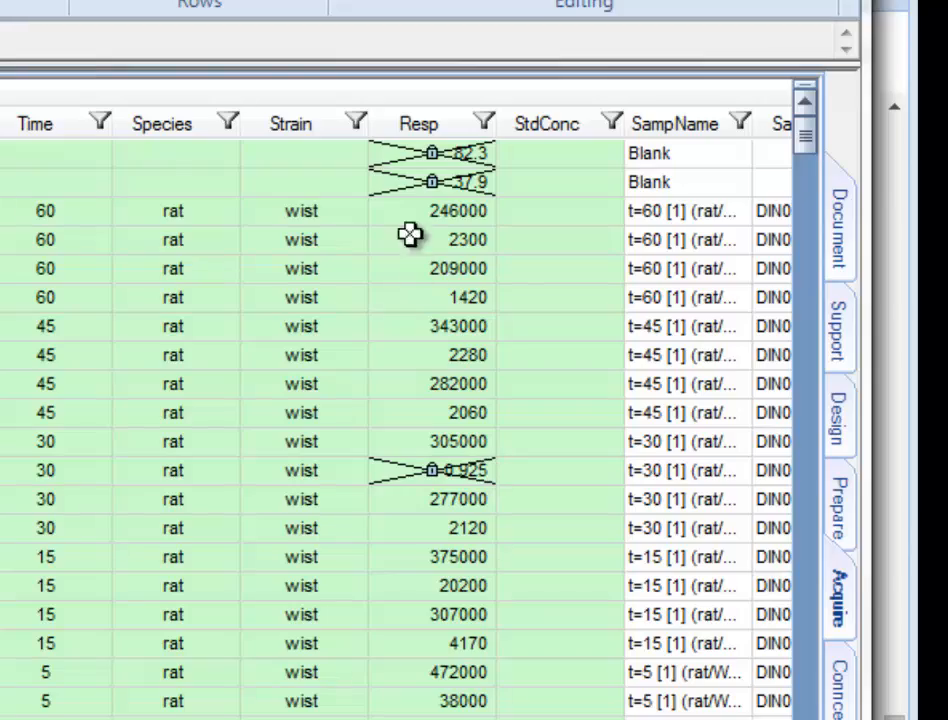
{"action": "left_click", "coordinate": [420, 125]}
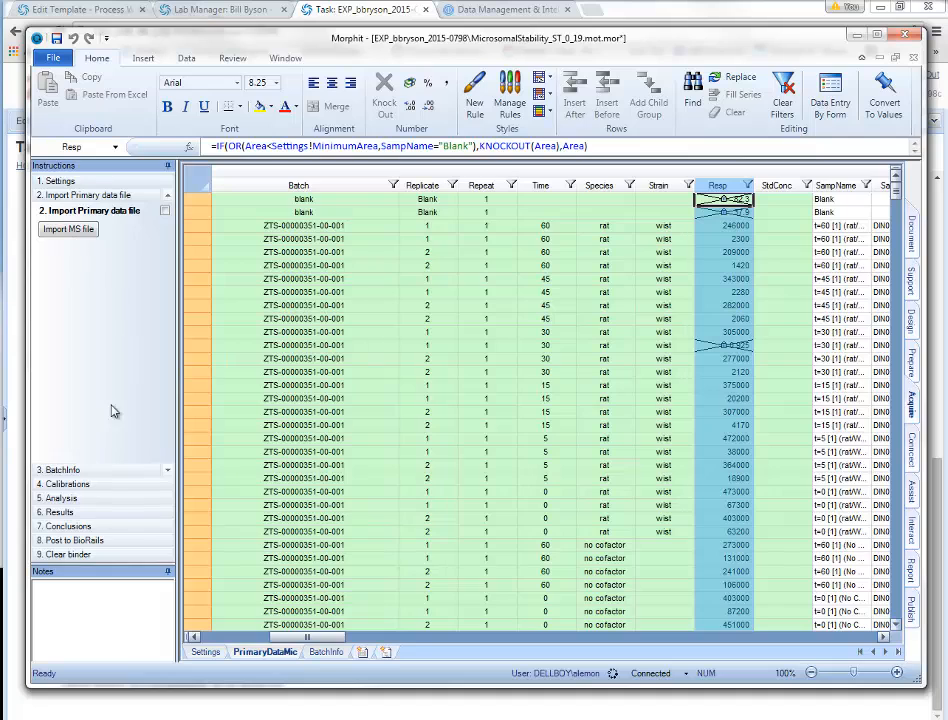
{"action": "left_click", "coordinate": [62, 470]}
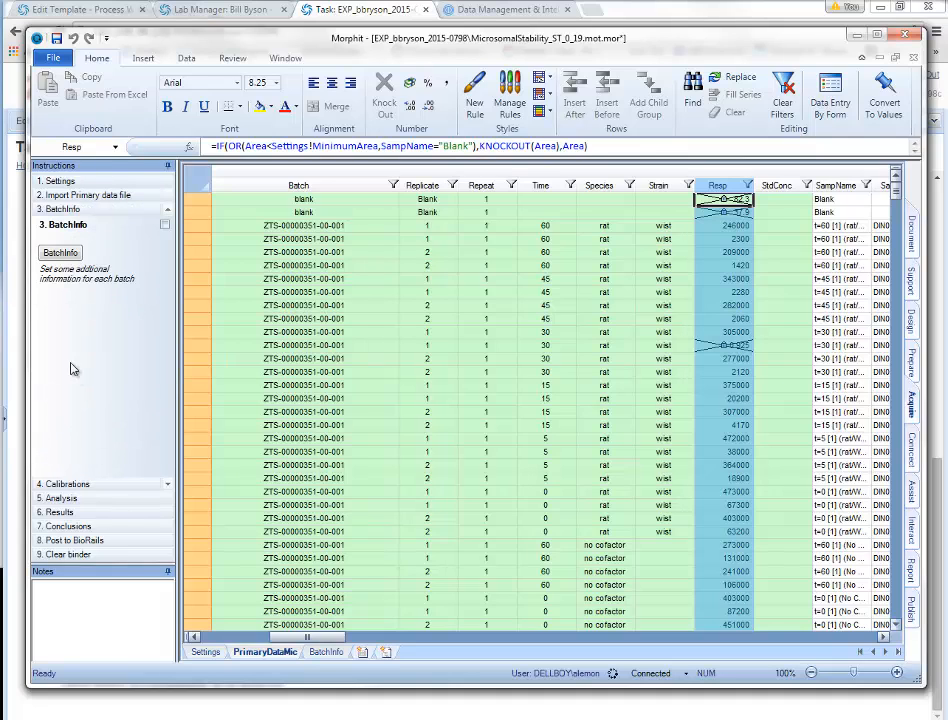
Step: Step through the BatchInfo, Calibrations and Analysis sheets
{"action": "left_click", "coordinate": [60, 254]}
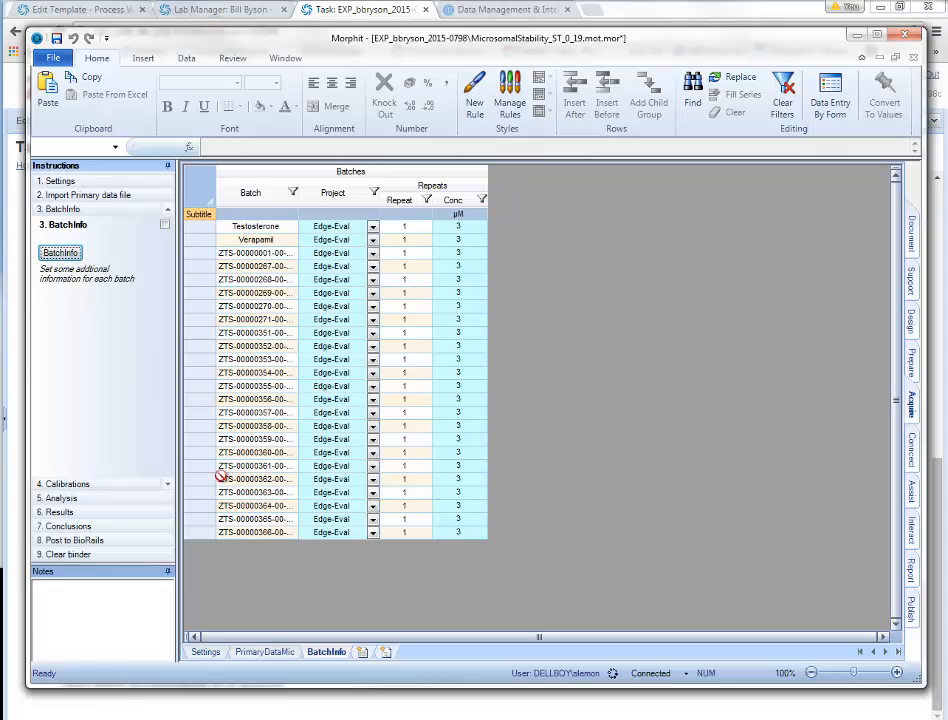
{"action": "left_click", "coordinate": [62, 491]}
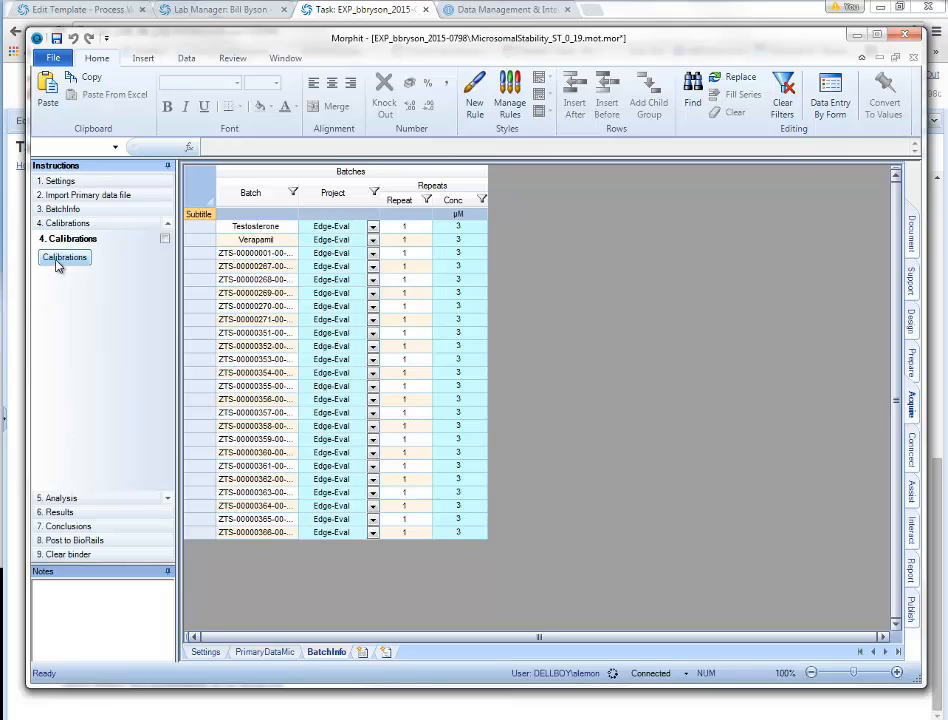
{"action": "left_click", "coordinate": [58, 262]}
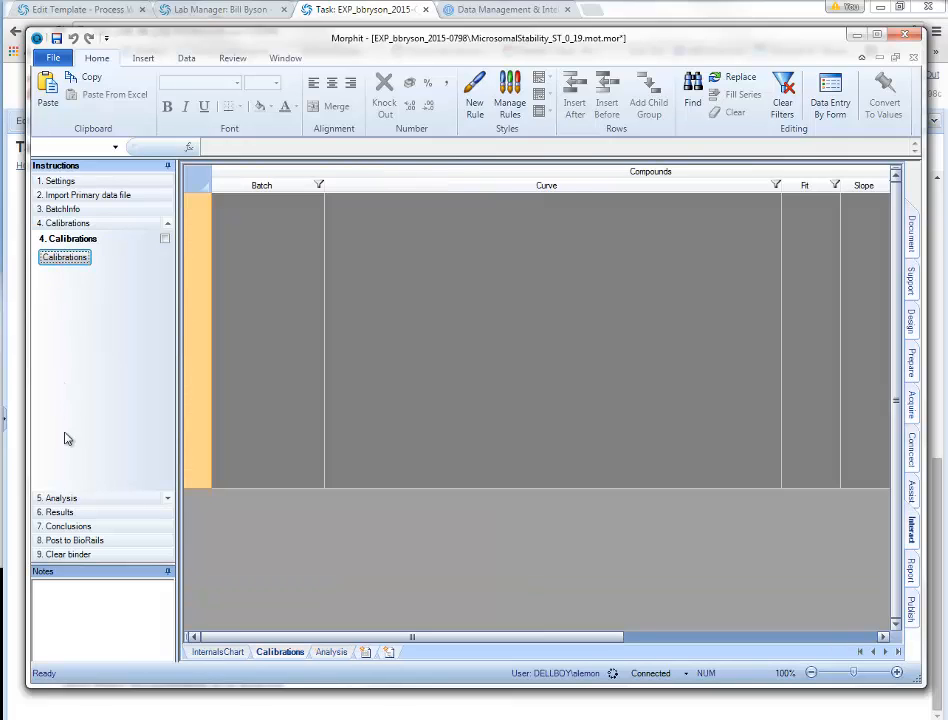
{"action": "left_click", "coordinate": [60, 498]}
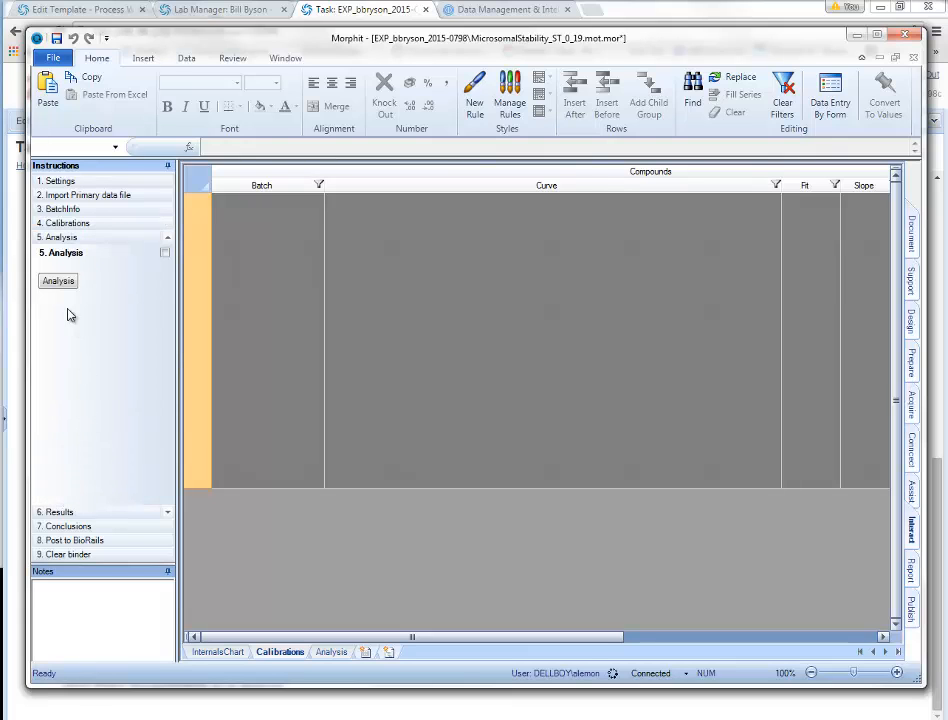
{"action": "left_click", "coordinate": [60, 283]}
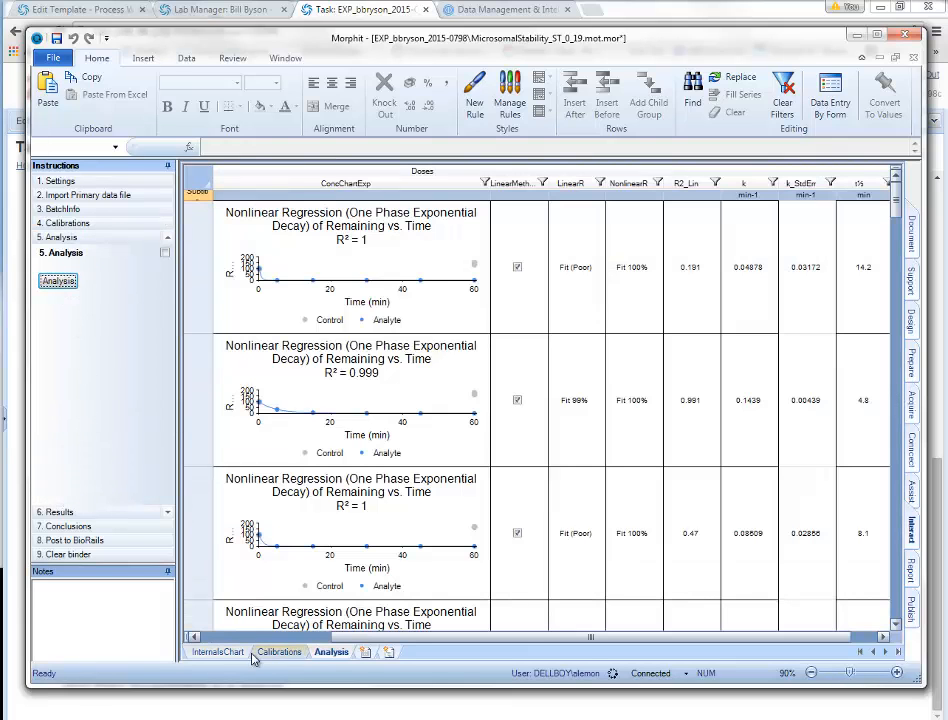
Step: Enlarge the Testosterone row on the Analysis sheet so its regression charts are bigger
{"action": "left_click", "coordinate": [216, 637]}
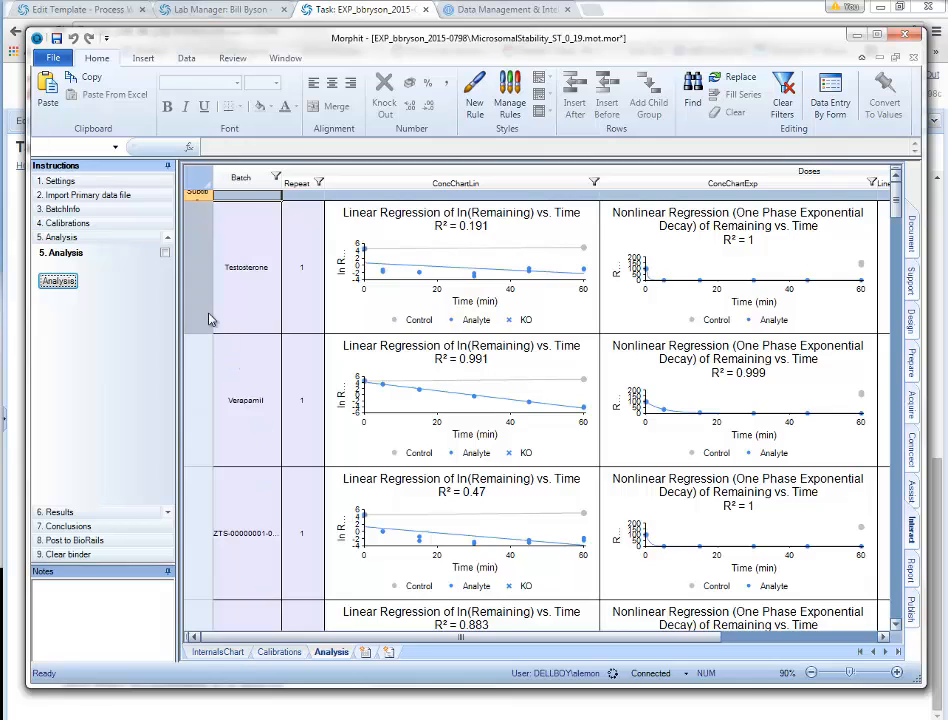
{"action": "left_click", "coordinate": [196, 196]}
{"action": "left_click_drag", "start_coordinate": [196, 334], "coordinate": [197, 450]}
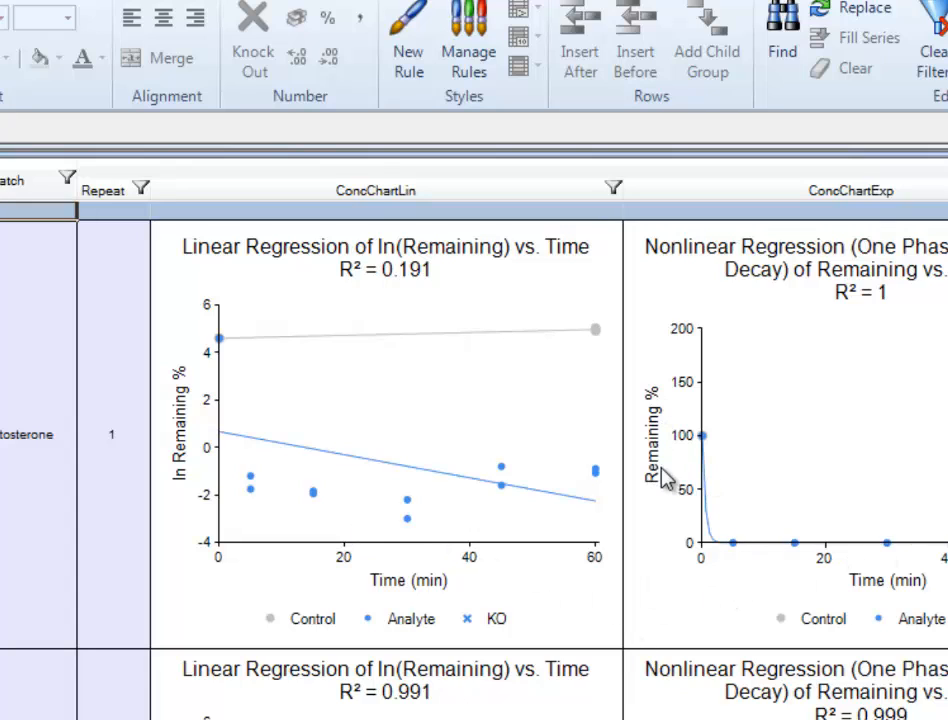
{"action": "left_click", "coordinate": [493, 515]}
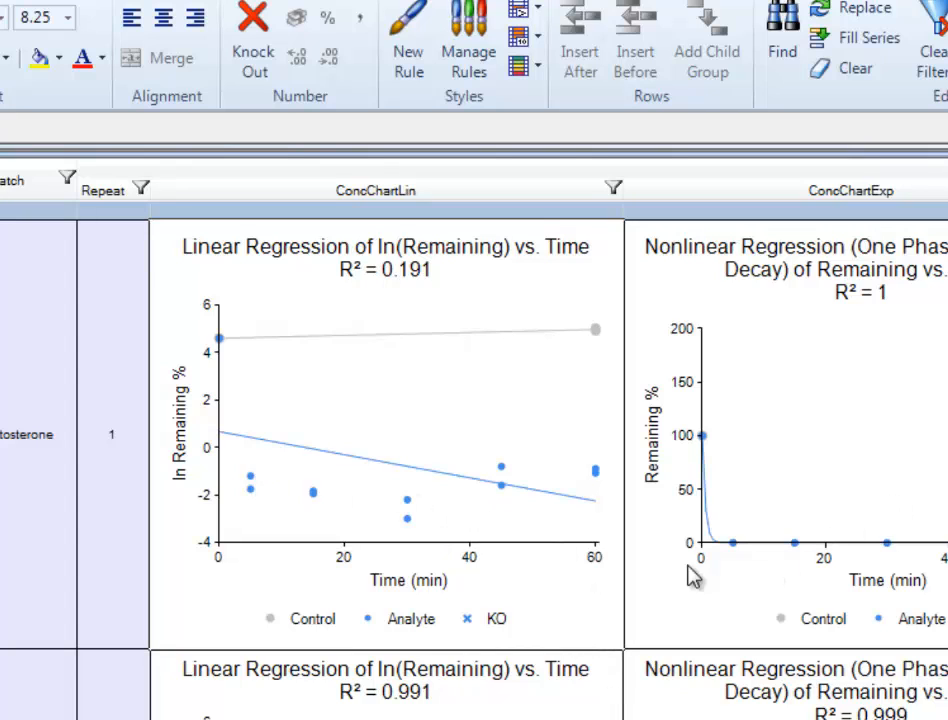
{"action": "left_click", "coordinate": [407, 519]}
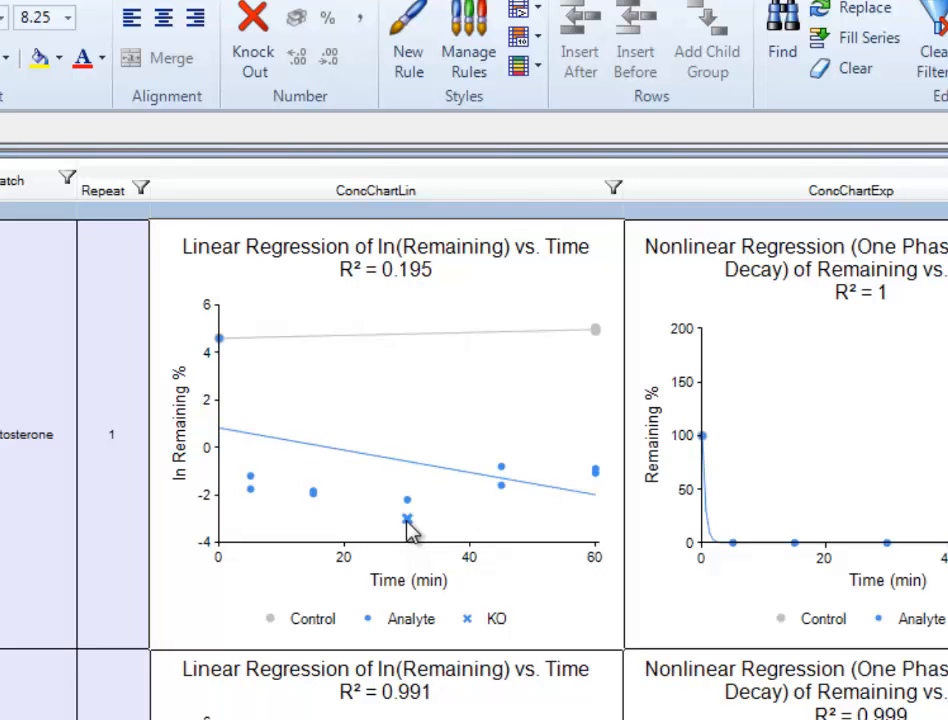
{"action": "left_click", "coordinate": [407, 519]}
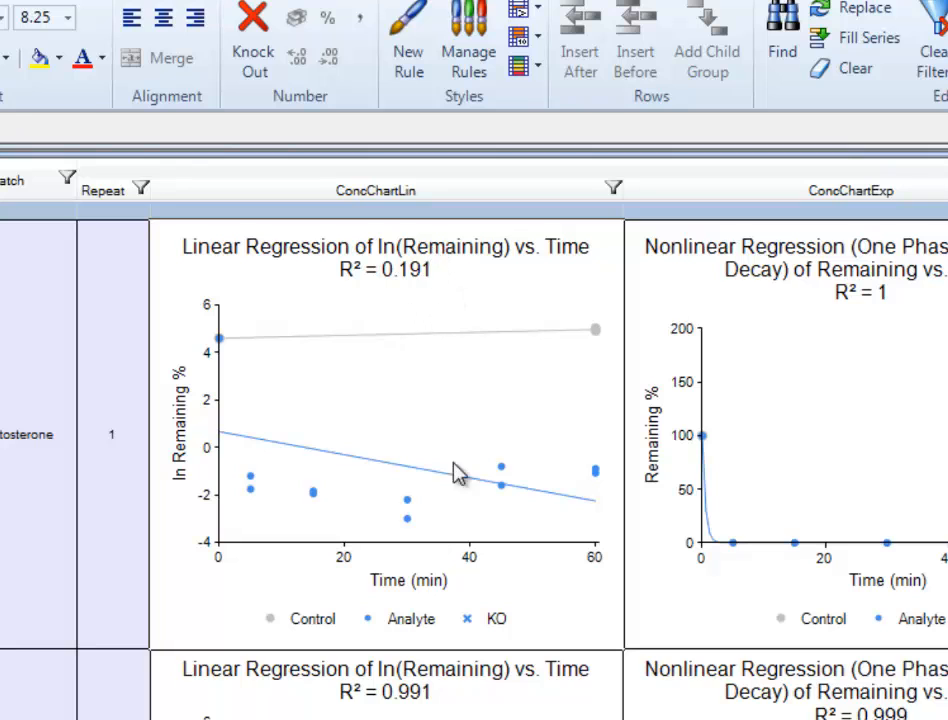
{"action": "left_click", "coordinate": [407, 519]}
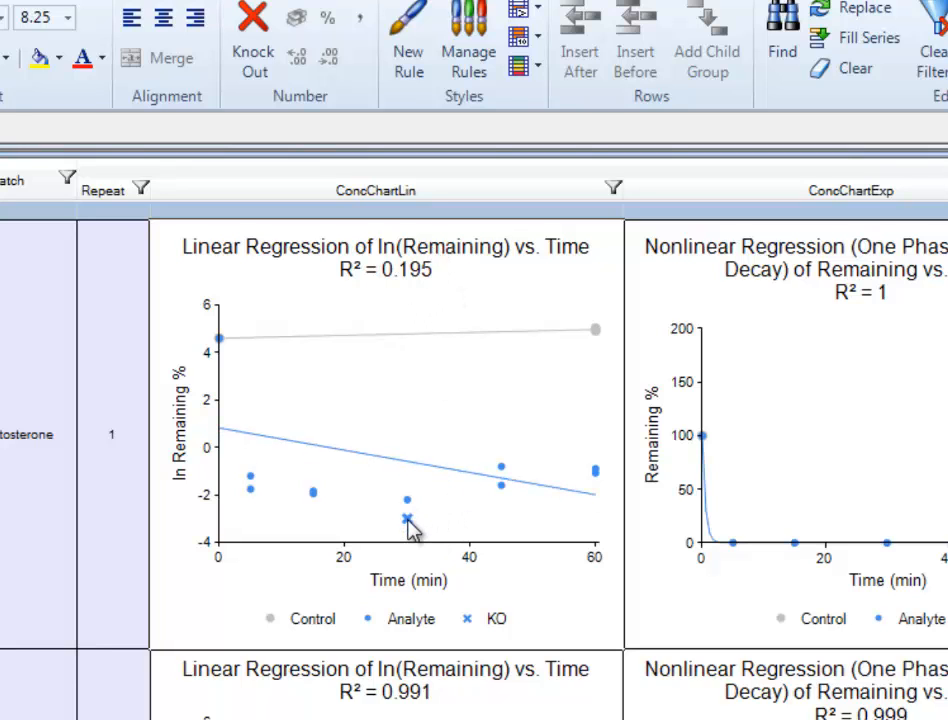
{"action": "left_click", "coordinate": [407, 519]}
{"action": "left_click", "coordinate": [884, 638]}
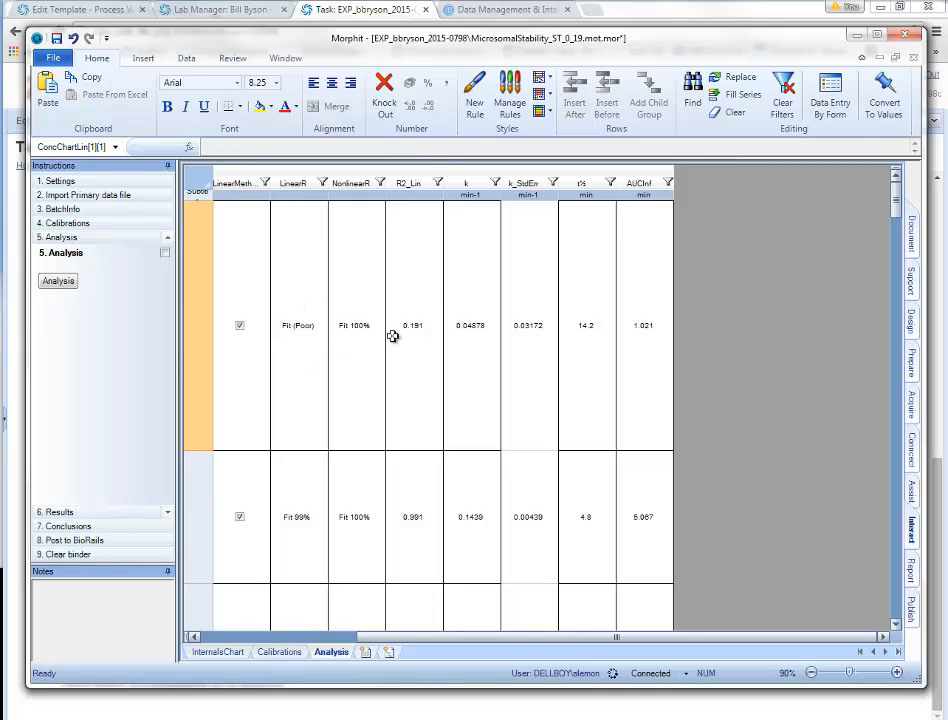
Step: Inspect the R2_Lin, k, k_StdErr, t½ and AUCInf column formulas, then step through the batch rows
{"action": "left_click", "coordinate": [396, 196]}
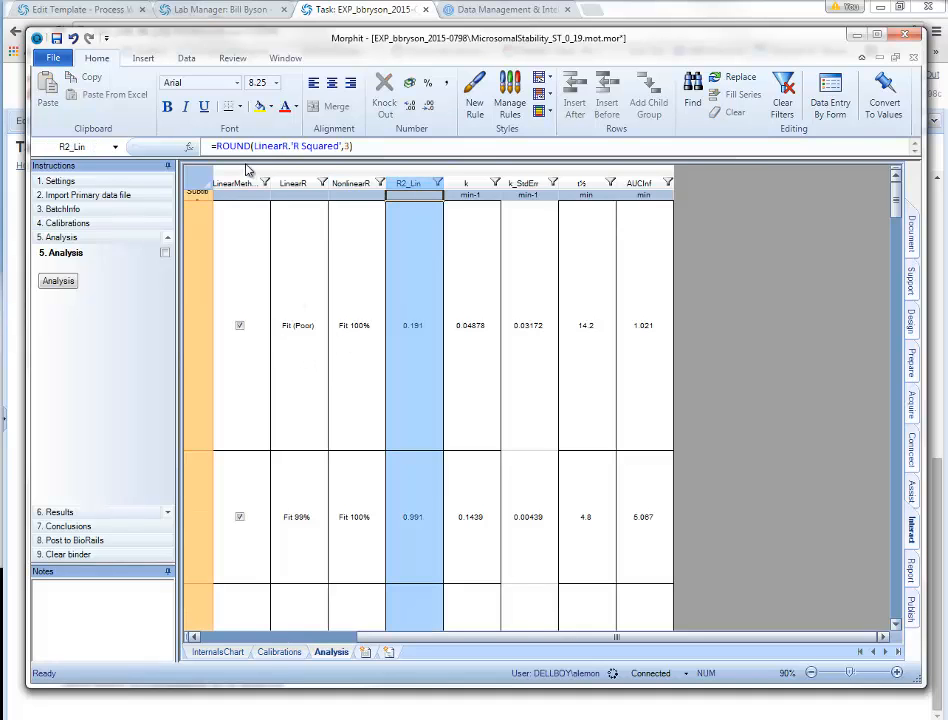
{"action": "left_click", "coordinate": [475, 190]}
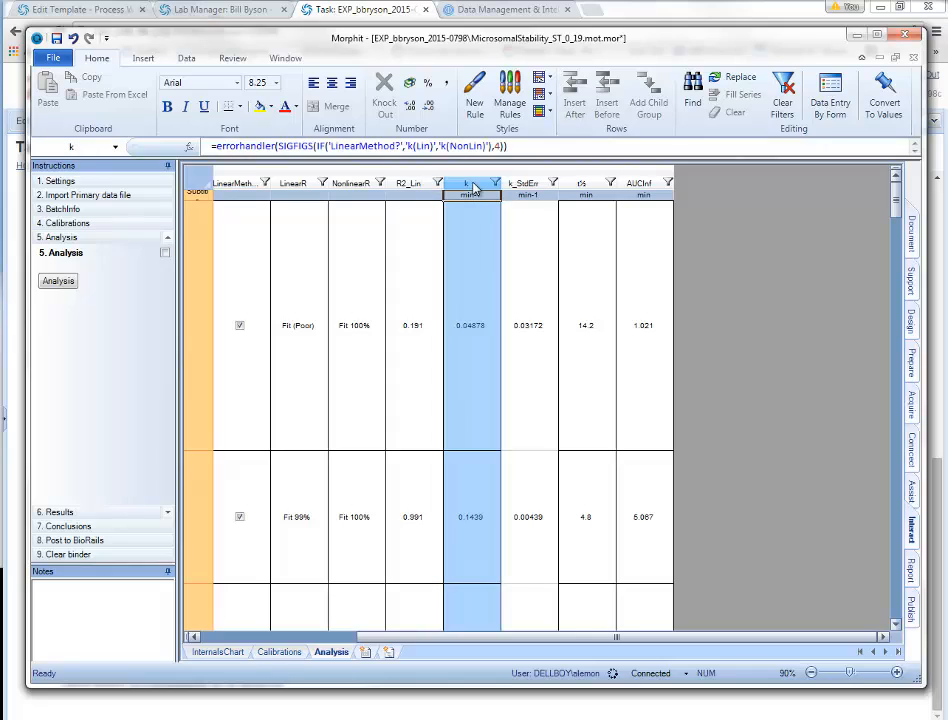
{"action": "left_click", "coordinate": [531, 195]}
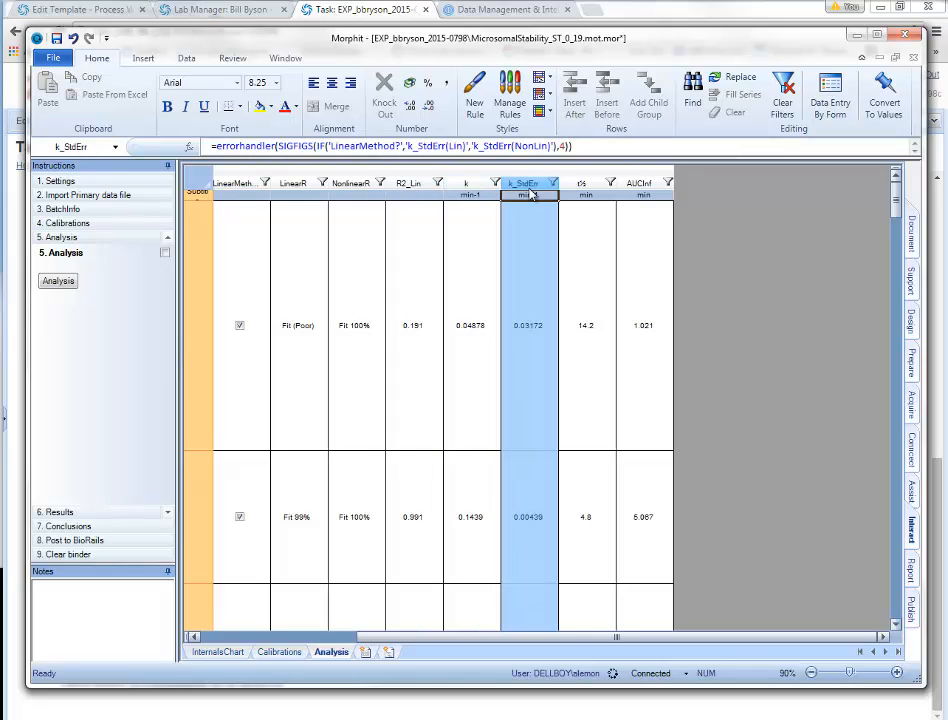
{"action": "left_click", "coordinate": [590, 194]}
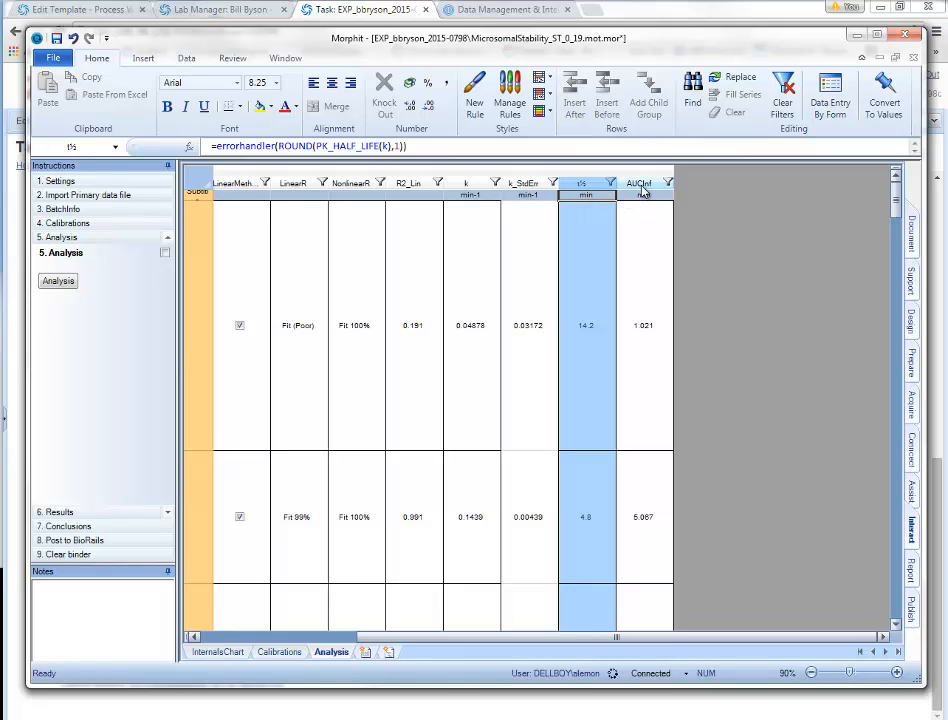
{"action": "left_click", "coordinate": [637, 193]}
{"action": "left_click", "coordinate": [598, 359]}
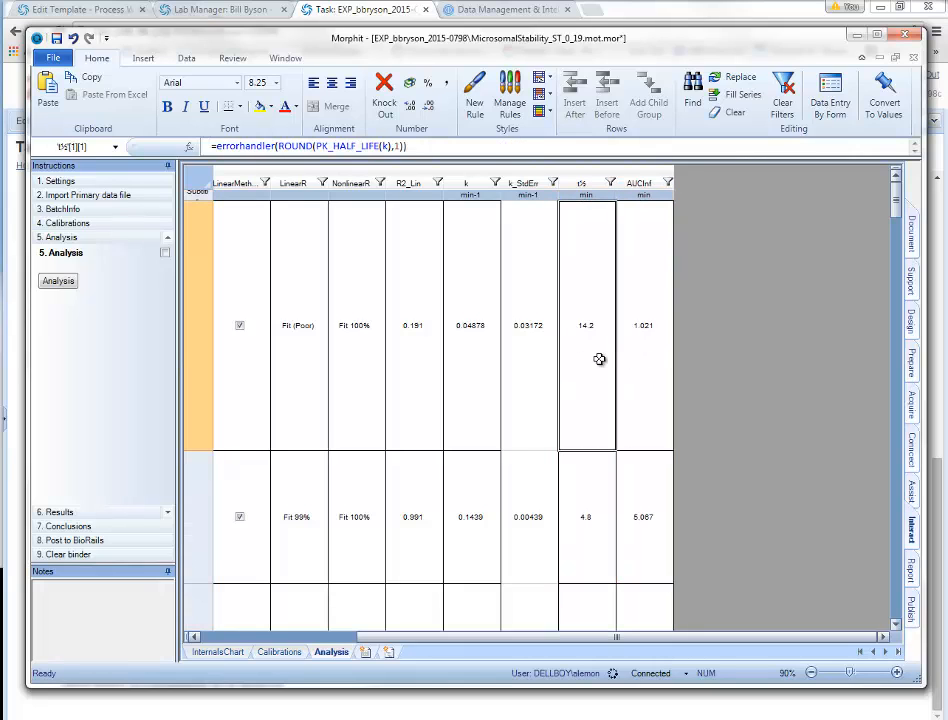
{"action": "key", "text": "Left"}
{"action": "key", "text": "Left"}
{"action": "key", "text": "Left"}
{"action": "key", "text": "Left"}
{"action": "key", "text": "Left"}
{"action": "key", "text": "Left"}
{"action": "key", "text": "Left"}
{"action": "key", "text": "Left"}
{"action": "key", "text": "Left"}
{"action": "key", "text": "Left"}
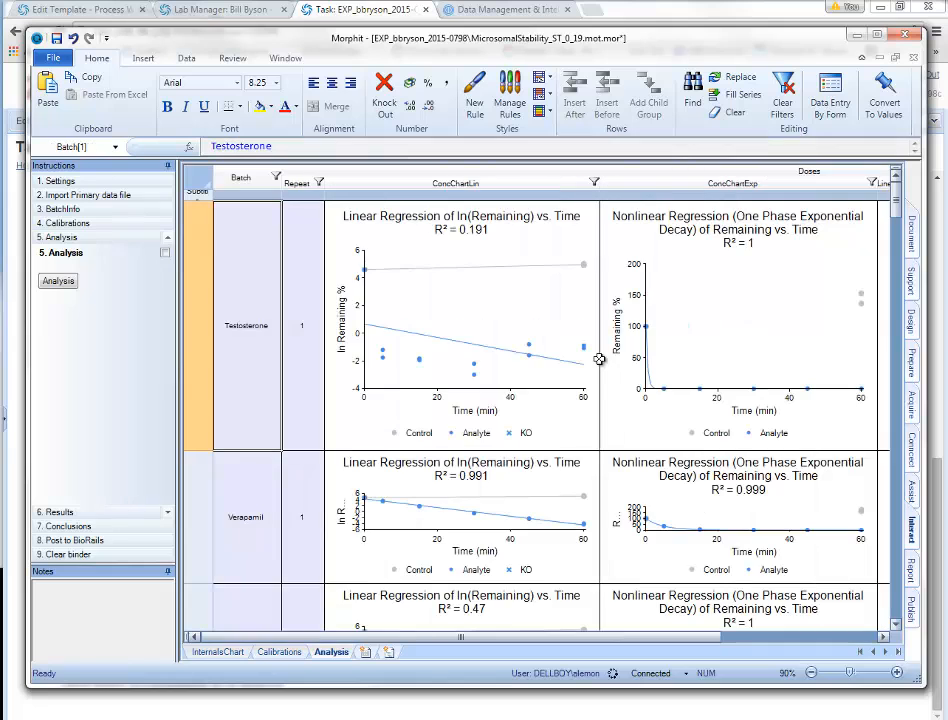
{"action": "key", "text": "Down"}
{"action": "key", "text": "Down"}
{"action": "key", "text": "Down"}
{"action": "key", "text": "Down"}
{"action": "key", "text": "Down"}
{"action": "key", "text": "Down"}
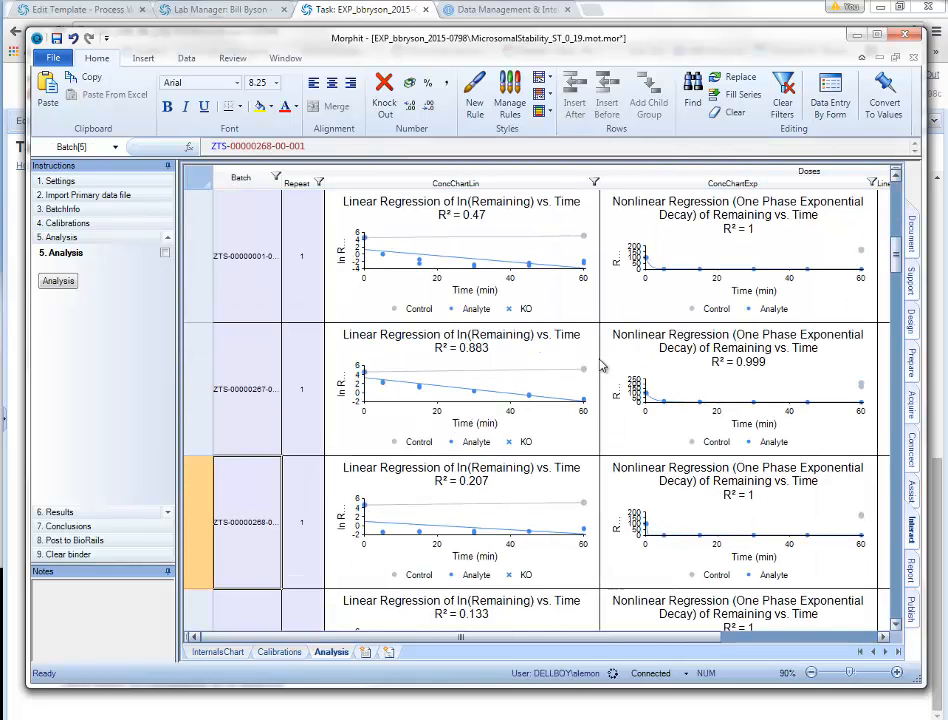
{"action": "key", "text": "Down"}
{"action": "key", "text": "Down"}
{"action": "key", "text": "Down"}
{"action": "key", "text": "Down"}
{"action": "key", "text": "Down"}
{"action": "key", "text": "Down"}
{"action": "key", "text": "Down"}
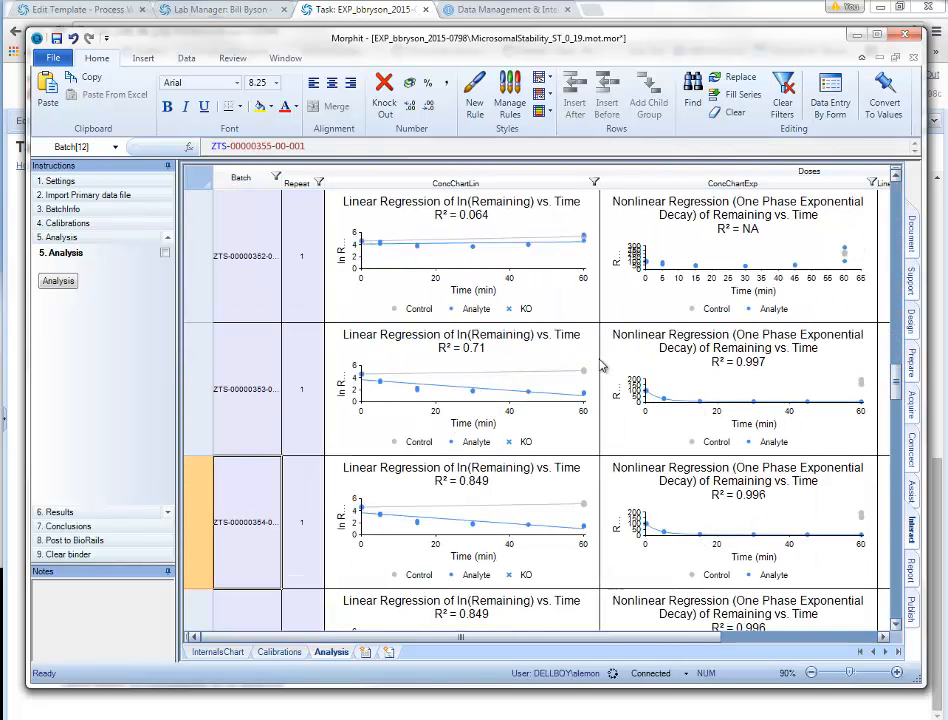
Step: Make all Analysis rows taller to enlarge the regression charts, then open the Results Review sheet
{"action": "left_click", "coordinate": [197, 180]}
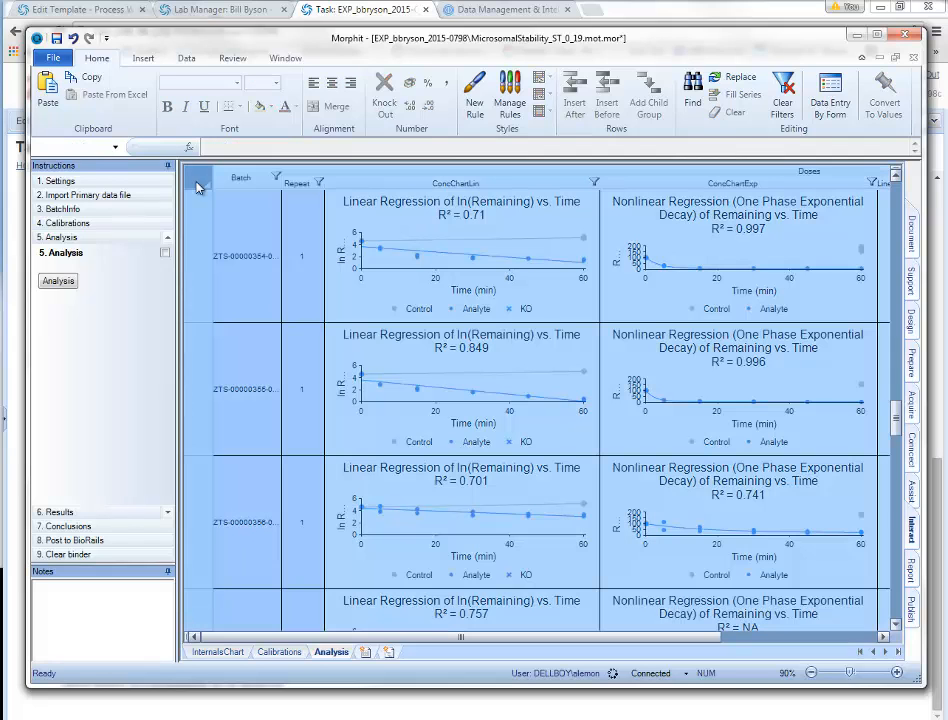
{"action": "left_click_drag", "start_coordinate": [202, 323], "coordinate": [204, 361]}
{"action": "left_click", "coordinate": [434, 434]}
{"action": "scroll", "coordinate": [434, 434], "scroll_direction": "up", "scroll_amount": 5}
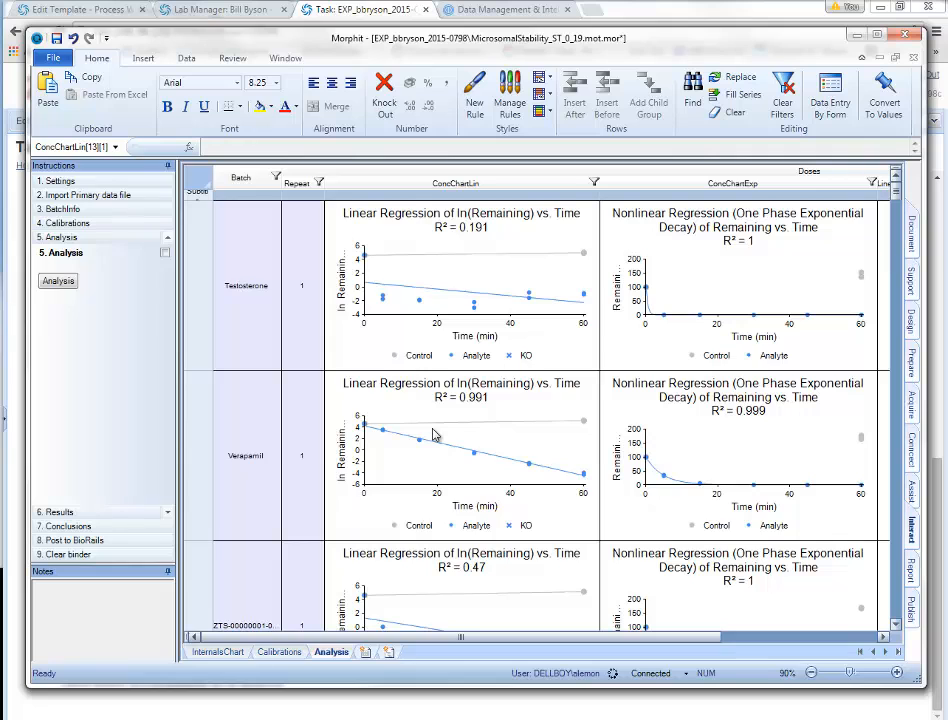
{"action": "scroll", "coordinate": [434, 434], "scroll_direction": "down", "scroll_amount": 5}
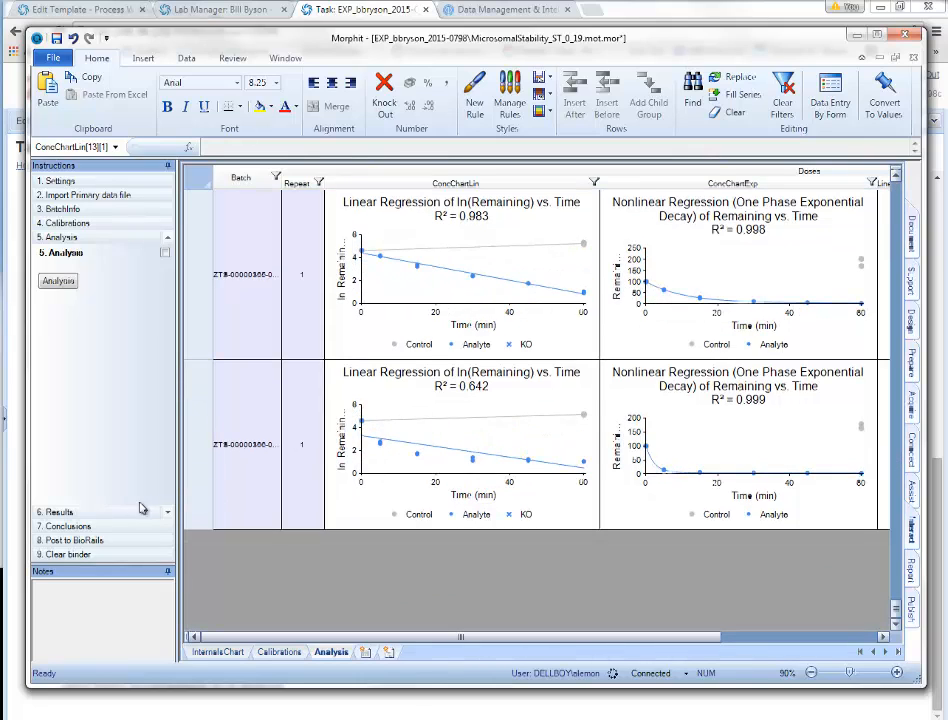
{"action": "left_click", "coordinate": [66, 512]}
{"action": "left_click", "coordinate": [56, 294]}
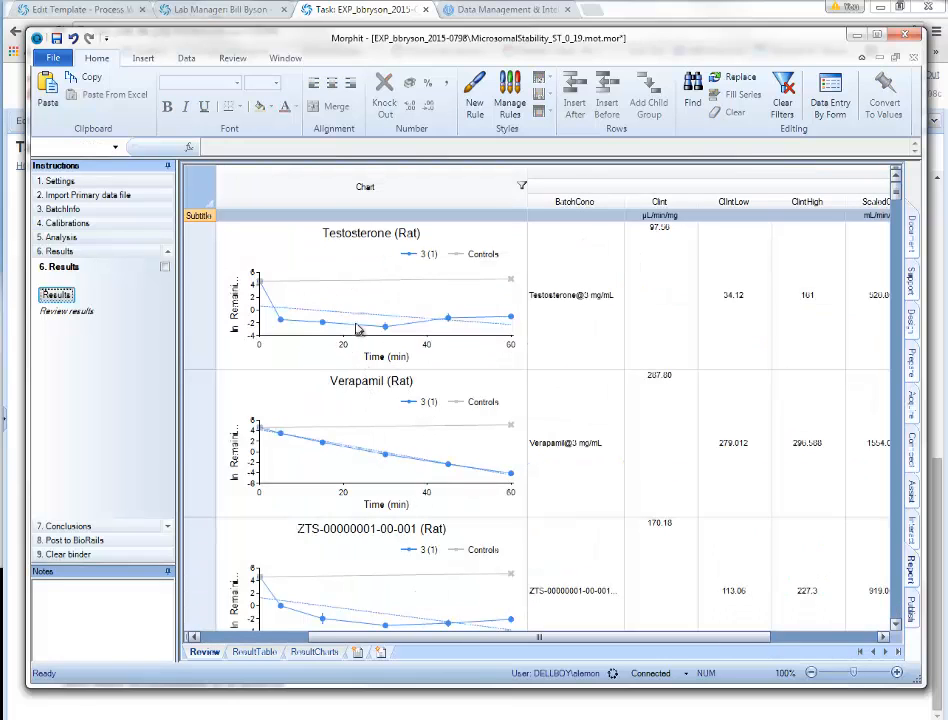
Step: Scroll through the Review sheet's compound charts and clearance values, starting from Testosterone
{"action": "left_click", "coordinate": [369, 353]}
{"action": "scroll", "coordinate": [367, 352], "scroll_direction": "down", "scroll_amount": 5}
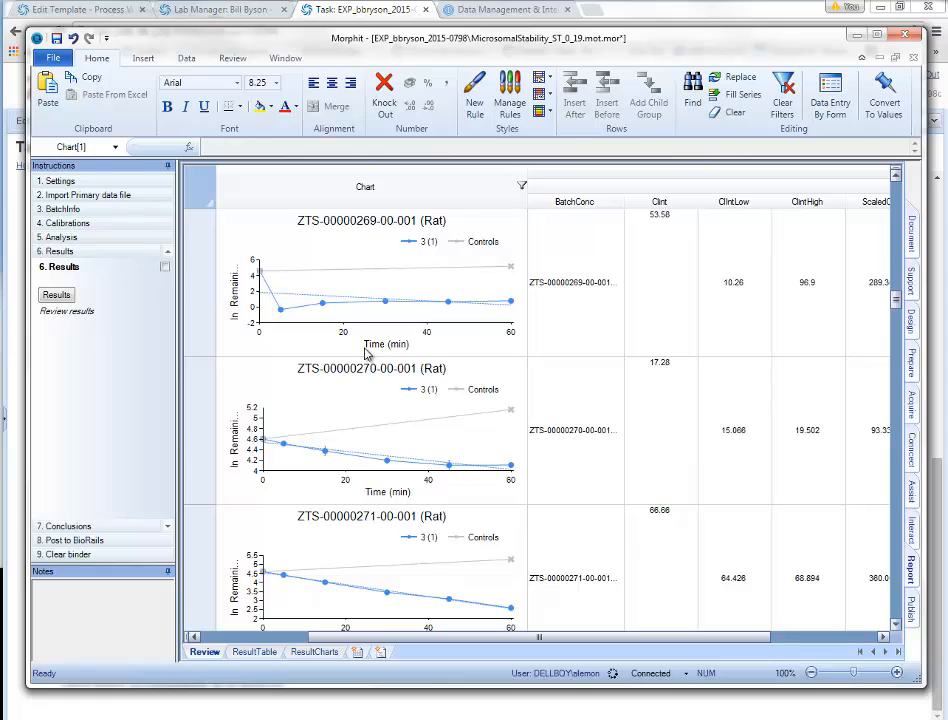
{"action": "scroll", "coordinate": [367, 352], "scroll_direction": "up", "scroll_amount": 3}
{"action": "scroll", "coordinate": [367, 352], "scroll_direction": "down", "scroll_amount": 3}
{"action": "scroll", "coordinate": [367, 352], "scroll_direction": "down", "scroll_amount": 20}
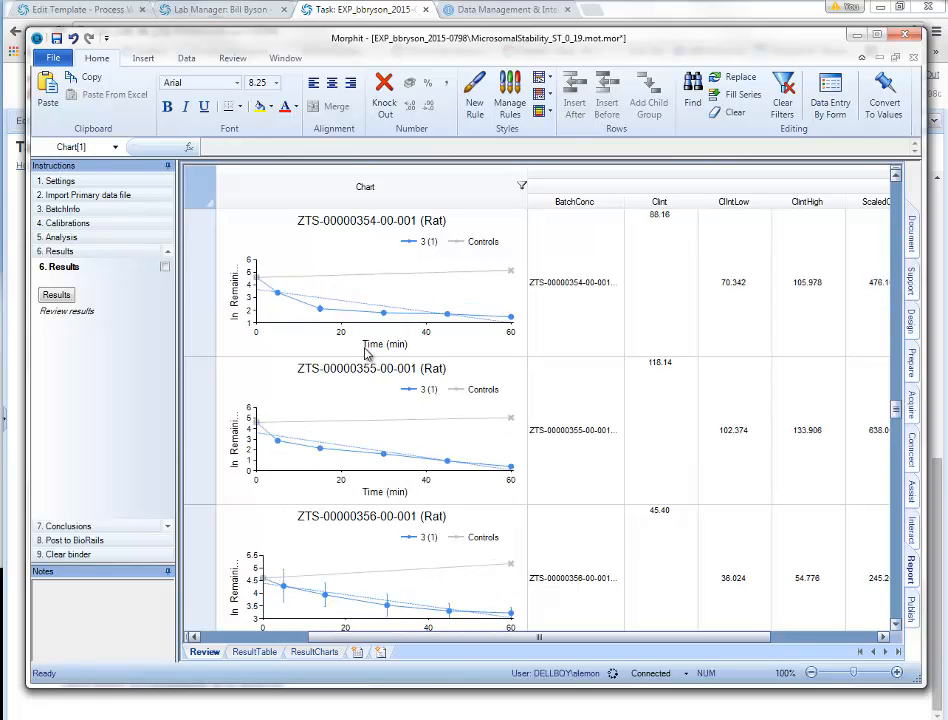
{"action": "scroll", "coordinate": [367, 352], "scroll_direction": "up", "scroll_amount": 20}
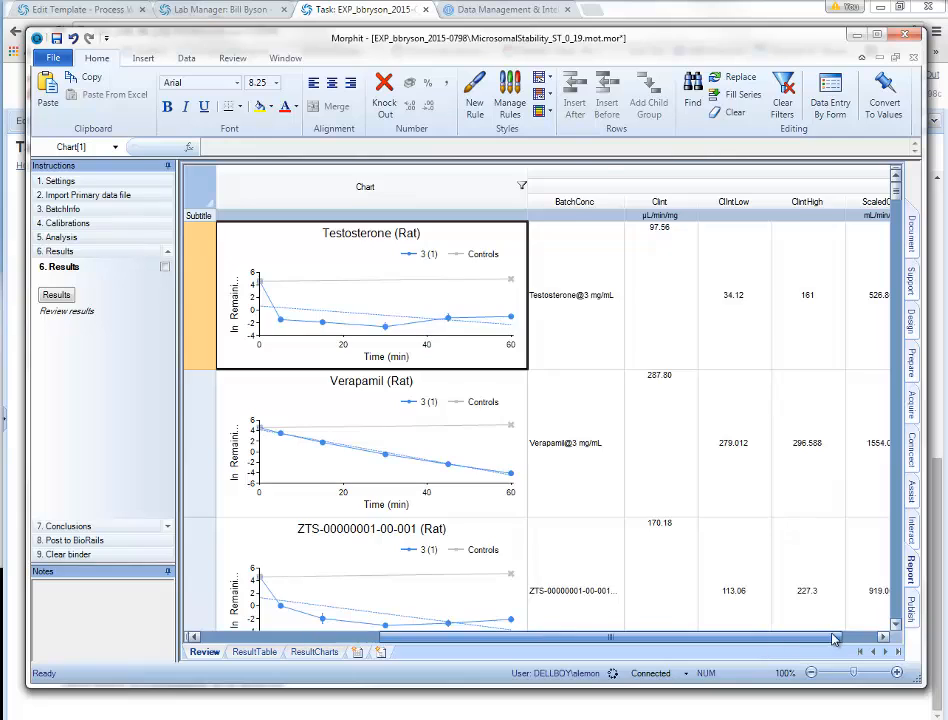
Step: Check the first two rows' entries in the Comment column, then return to the charts
{"action": "left_click", "coordinate": [836, 636]}
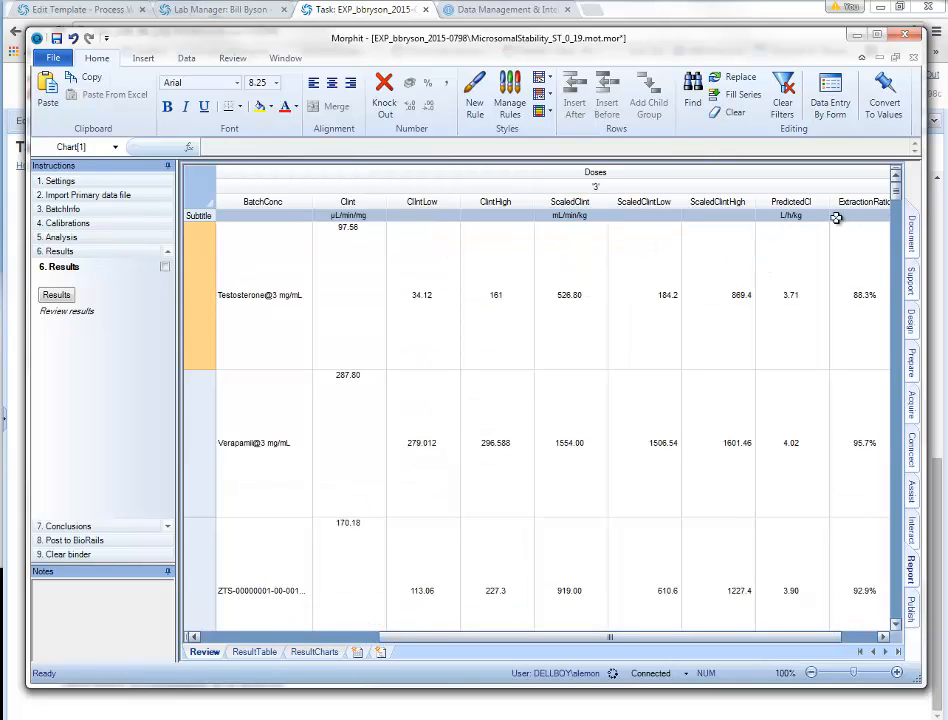
{"action": "left_click", "coordinate": [884, 638]}
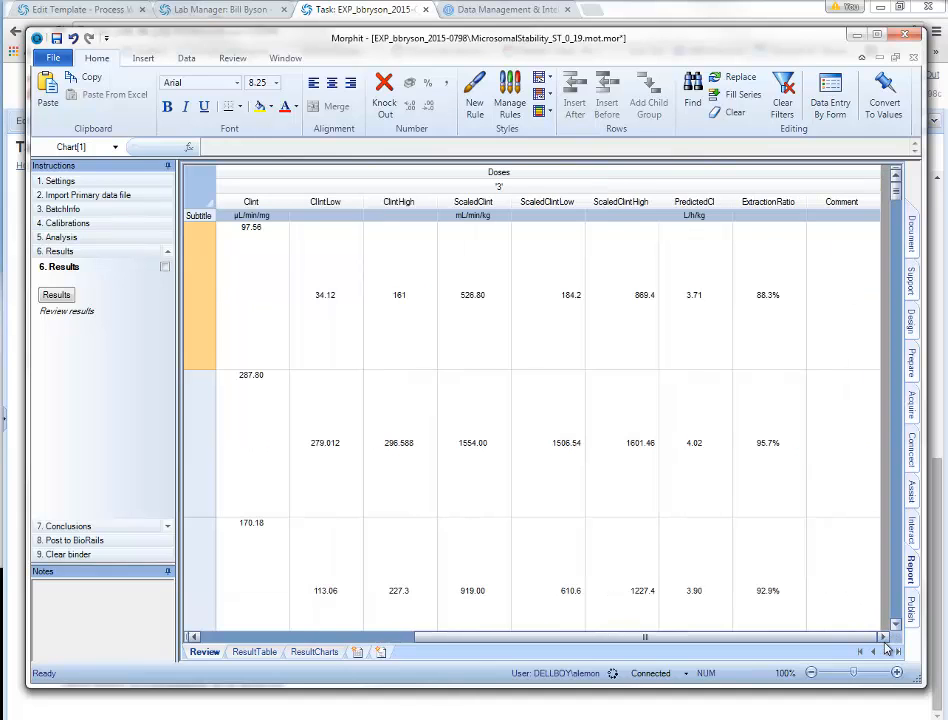
{"action": "left_click", "coordinate": [852, 305]}
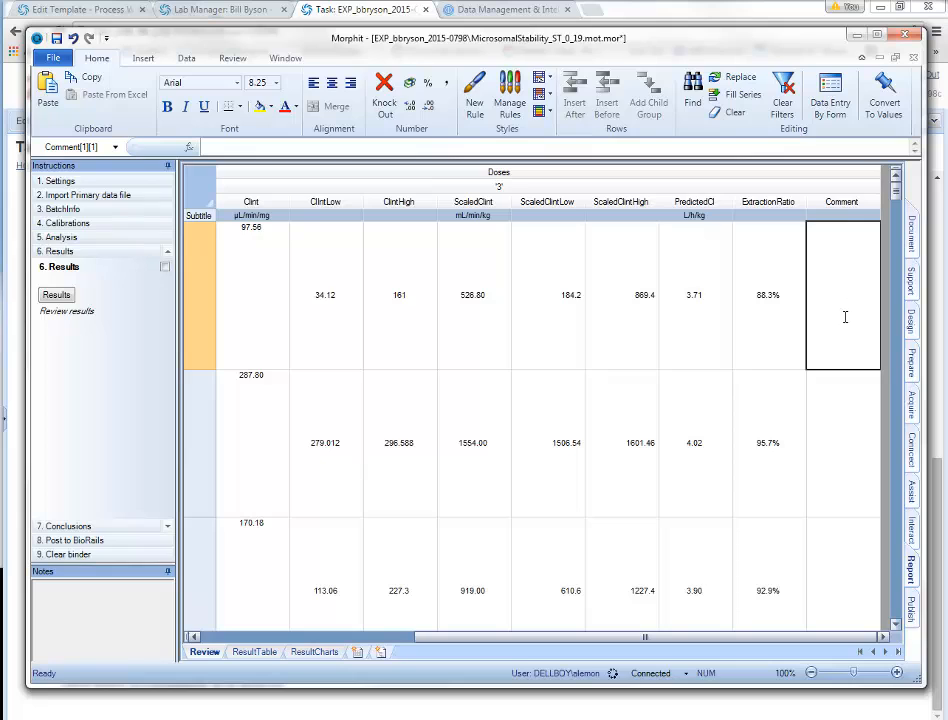
{"action": "left_click", "coordinate": [832, 455]}
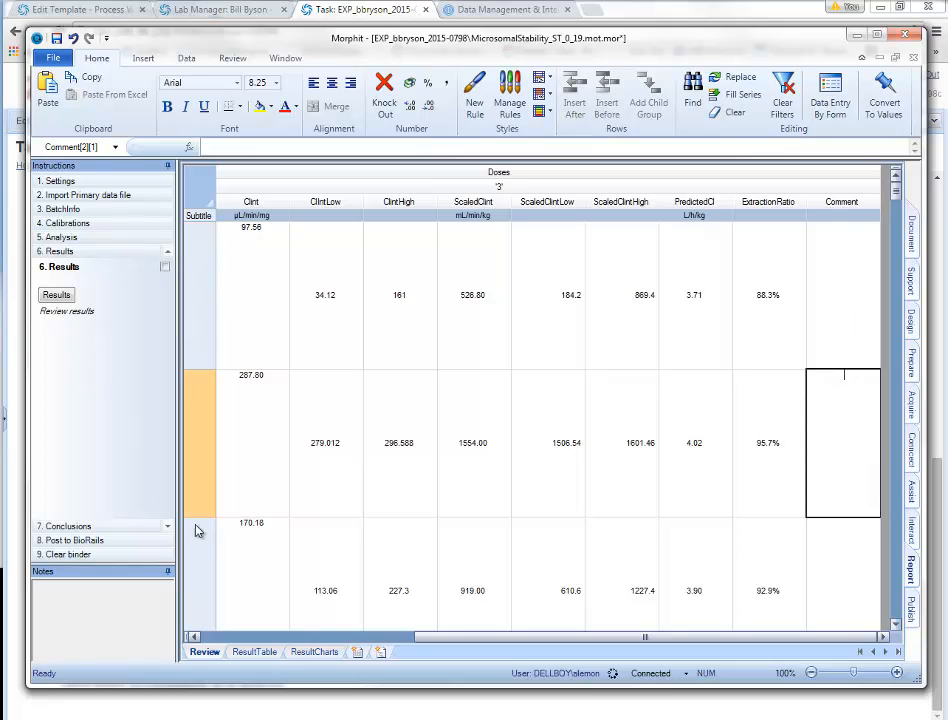
{"action": "left_click", "coordinate": [259, 639]}
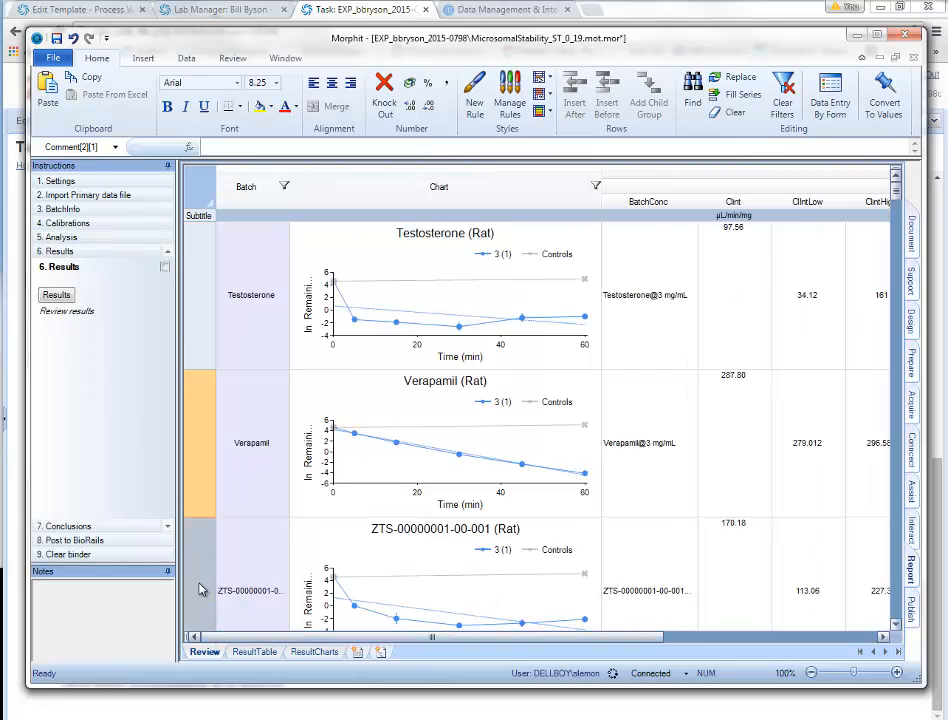
{"action": "left_click", "coordinate": [75, 530]}
Step: Review the Conclusions ResultTable's Category formula, predicted clearance and extraction ratio values
{"action": "left_click", "coordinate": [60, 298]}
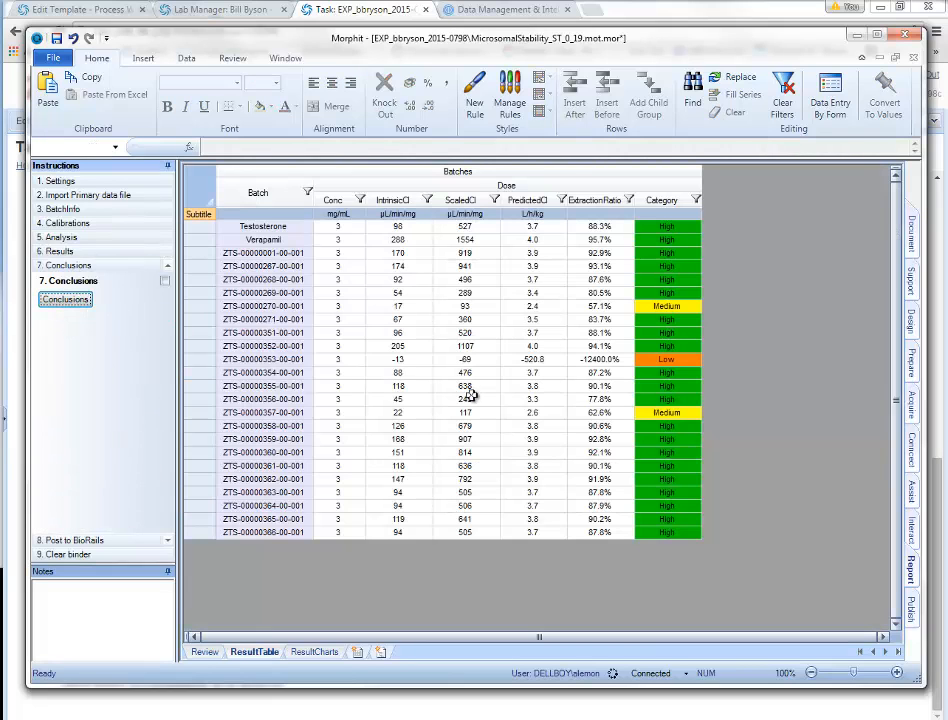
{"action": "left_click", "coordinate": [665, 201]}
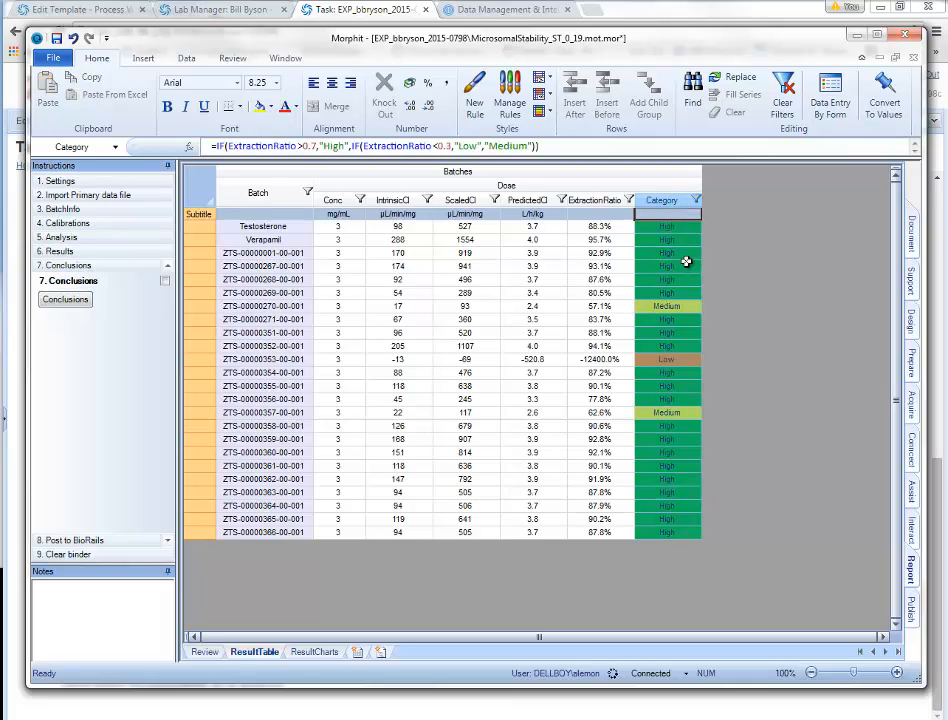
{"action": "left_click", "coordinate": [533, 306]}
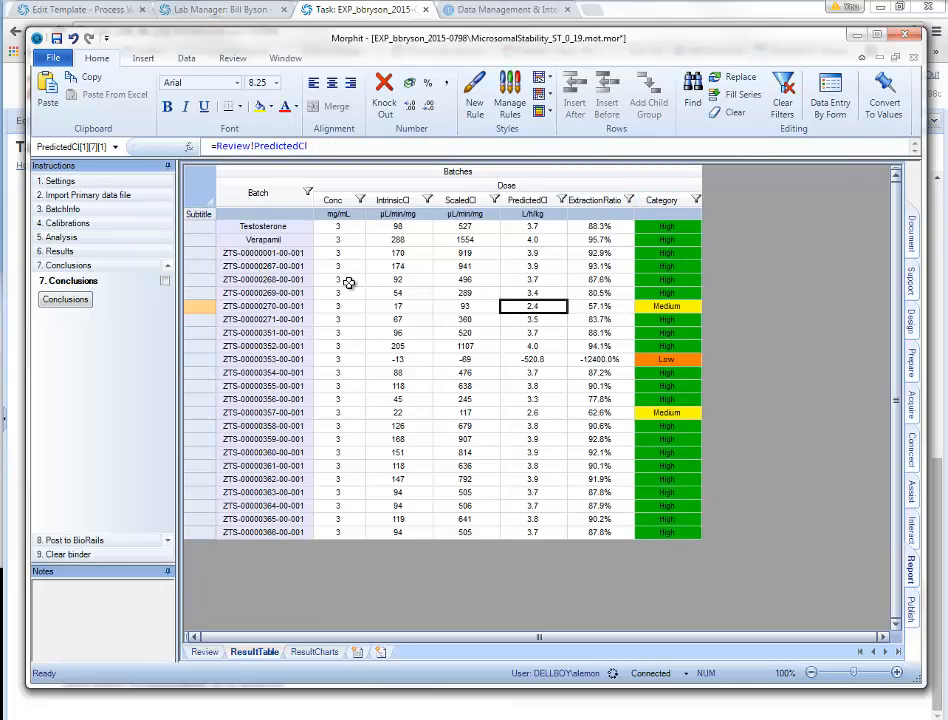
{"action": "left_click", "coordinate": [589, 362]}
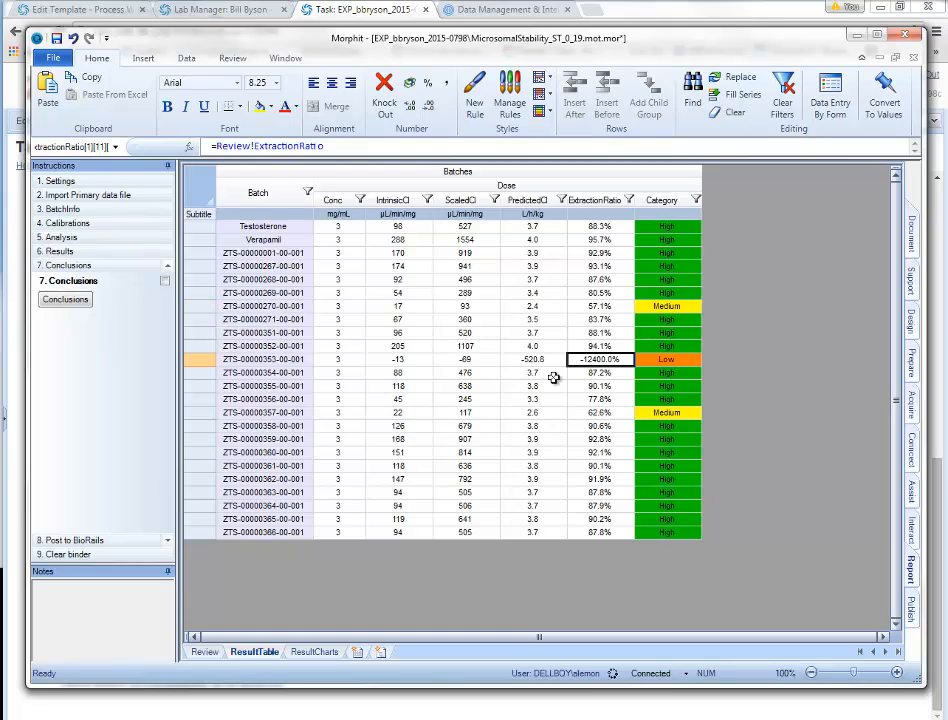
Step: Upload all results to BioRails and close Morphit once the upload finishes
{"action": "left_click", "coordinate": [80, 540]}
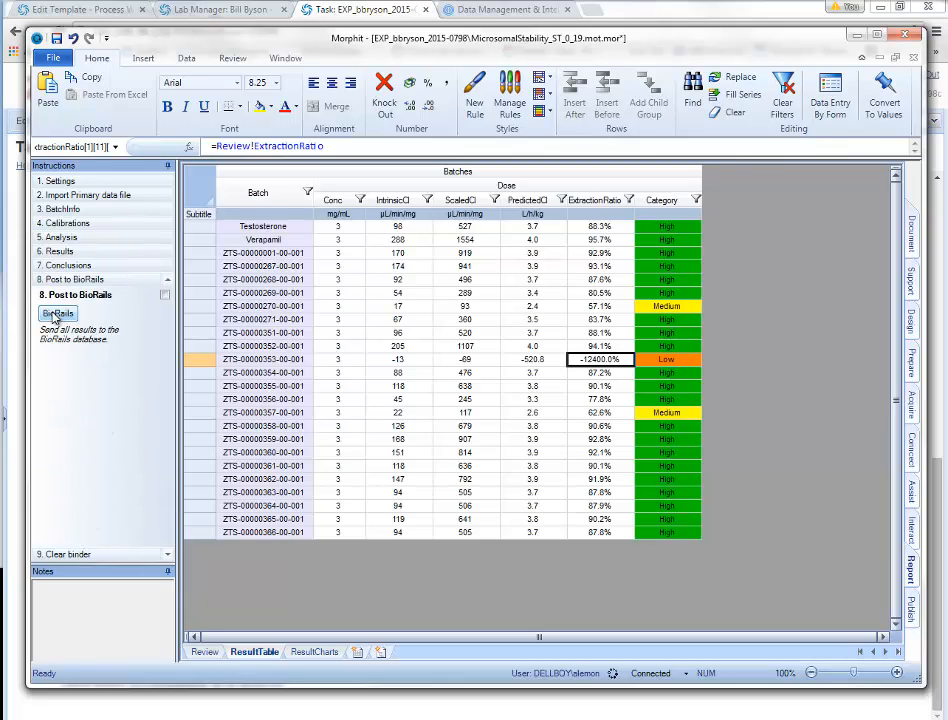
{"action": "left_click", "coordinate": [57, 314]}
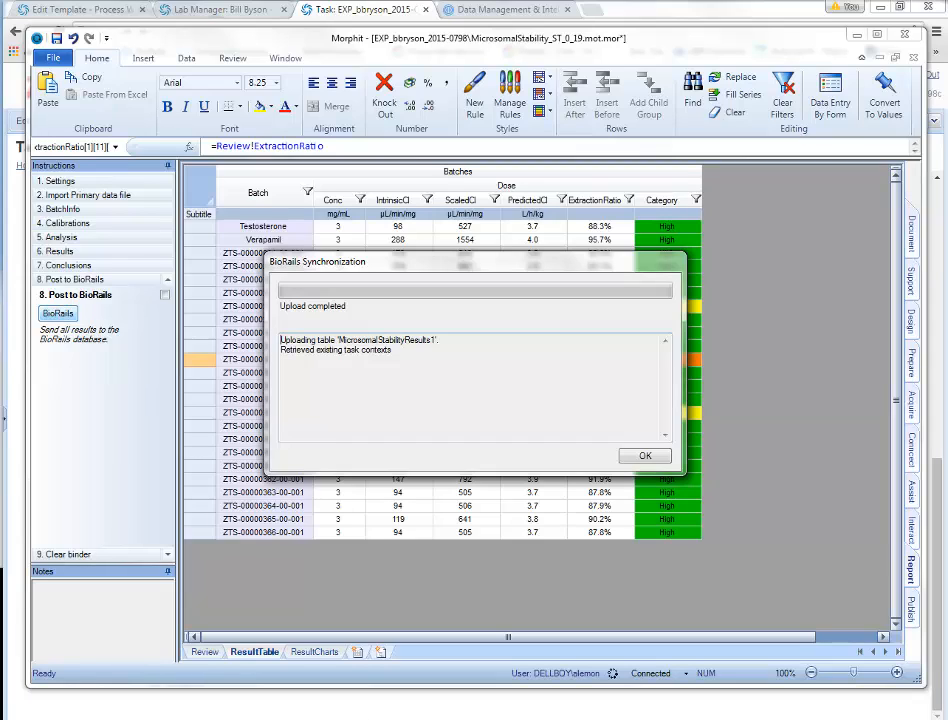
{"action": "key", "text": "alt+Tab"}
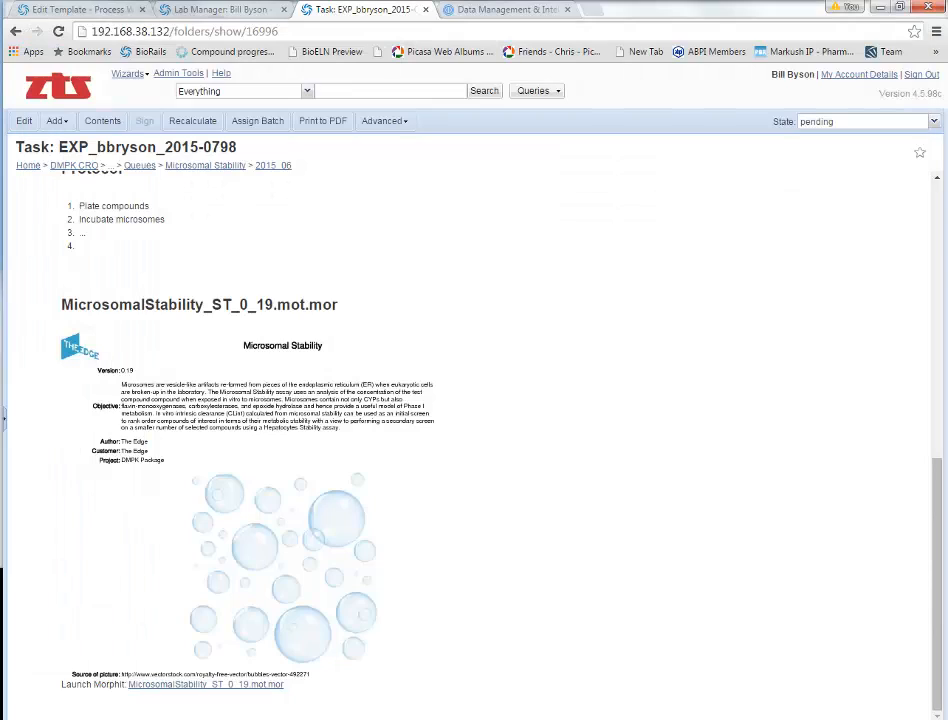
Step: Reload the BioRails task page to show the four clearance graphs and 24 batch results
{"action": "left_click", "coordinate": [58, 31]}
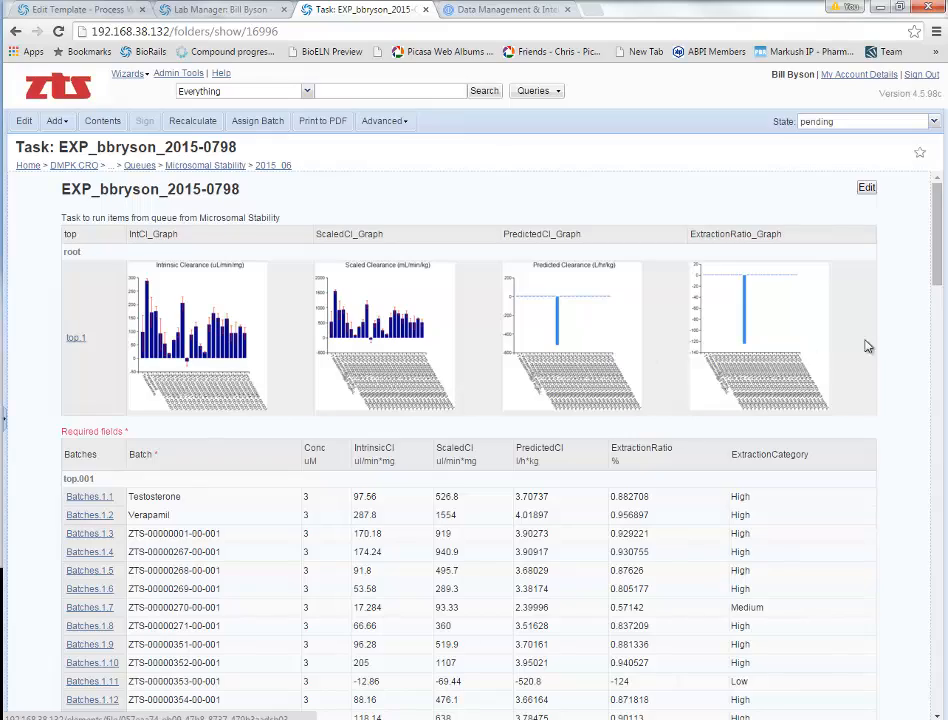
{"action": "left_click_drag", "start_coordinate": [937, 278], "coordinate": [902, 271]}
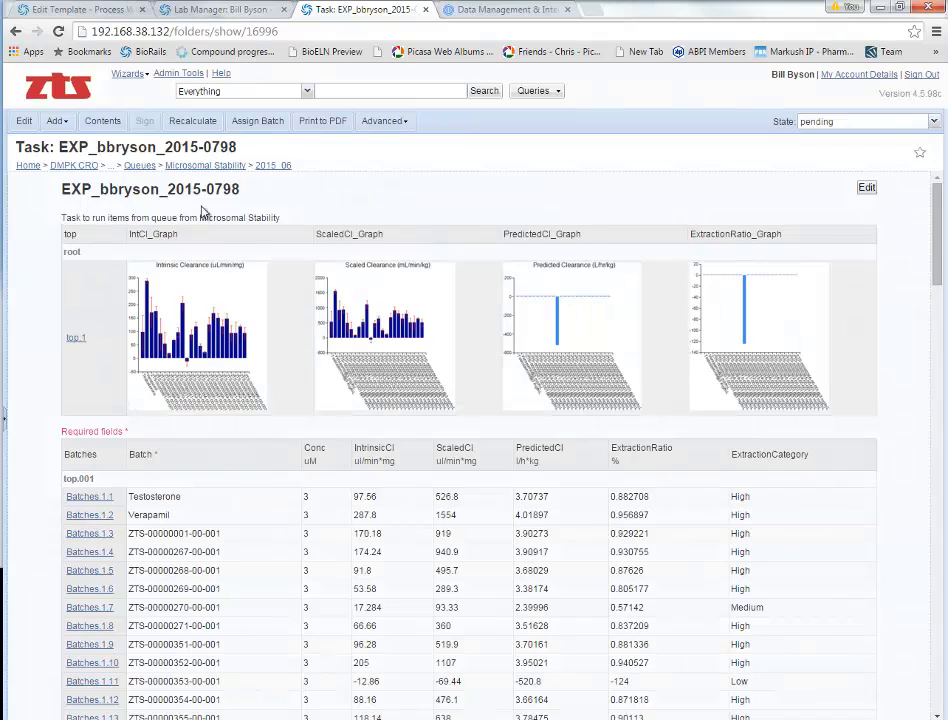
{"action": "left_click", "coordinate": [56, 120]}
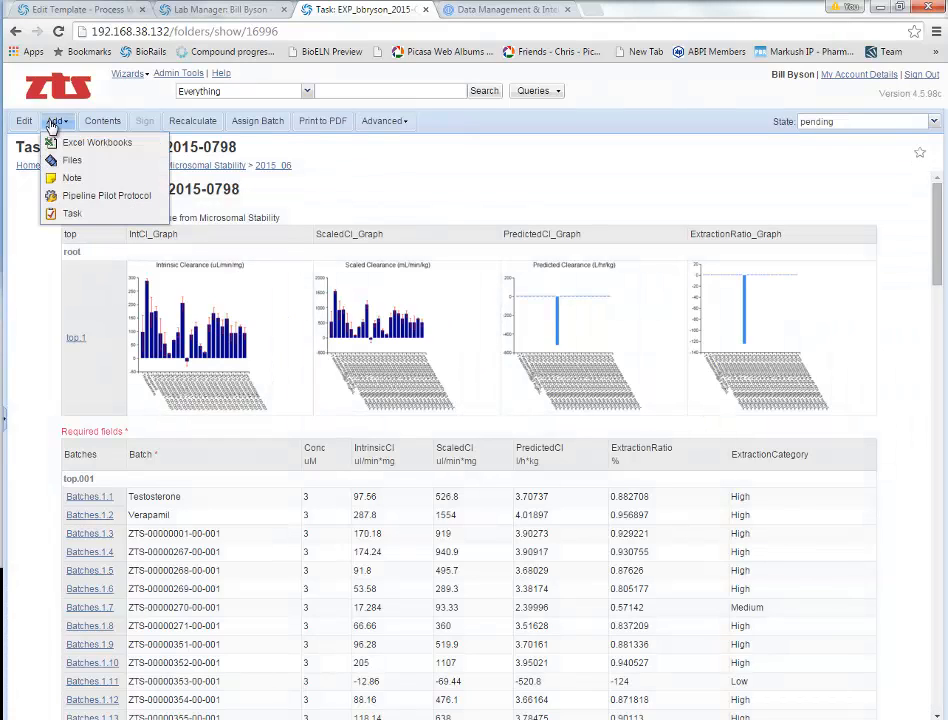
Step: Save a 'Conclusions' note: the study followed protocol and standards performed within tolerance
{"action": "left_click", "coordinate": [72, 177]}
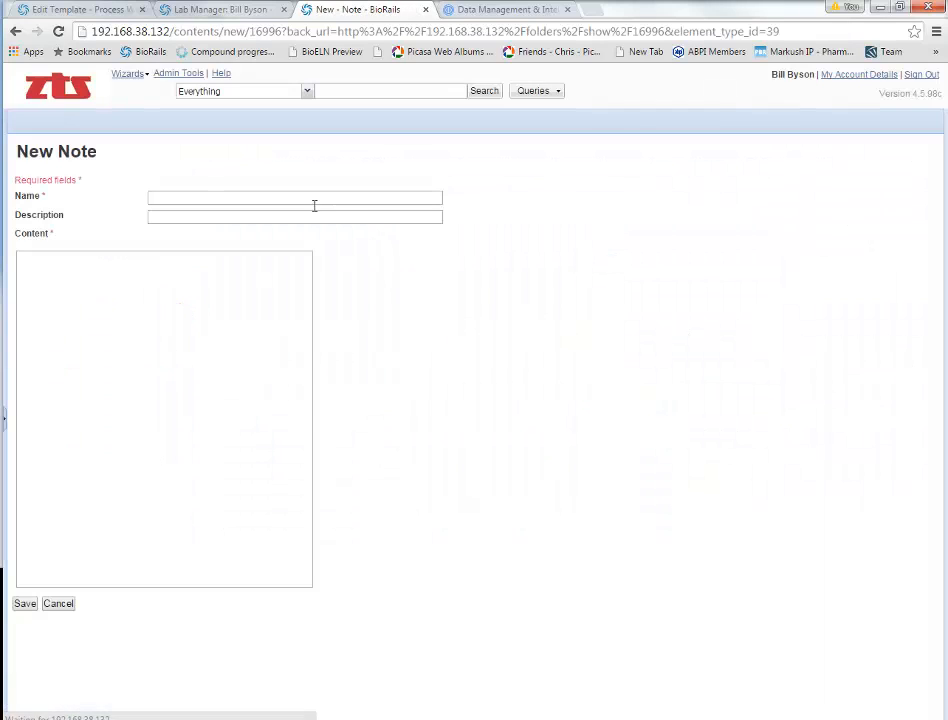
{"action": "type", "text": "Conclusions"}
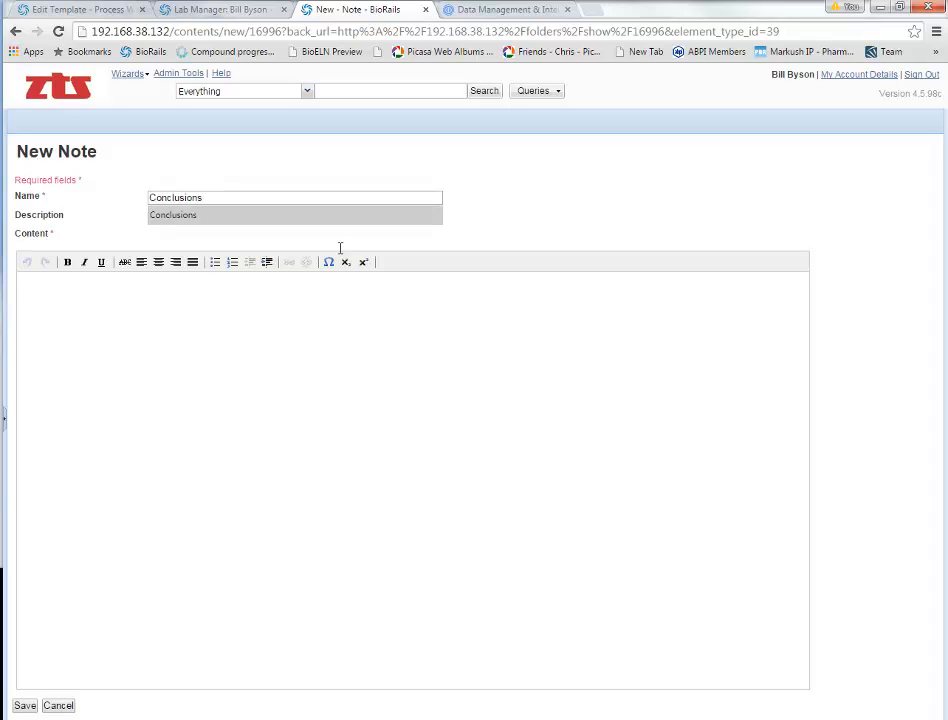
{"action": "left_click", "coordinate": [321, 364]}
{"action": "type", "text": "The study was conducted according to the protocol."}
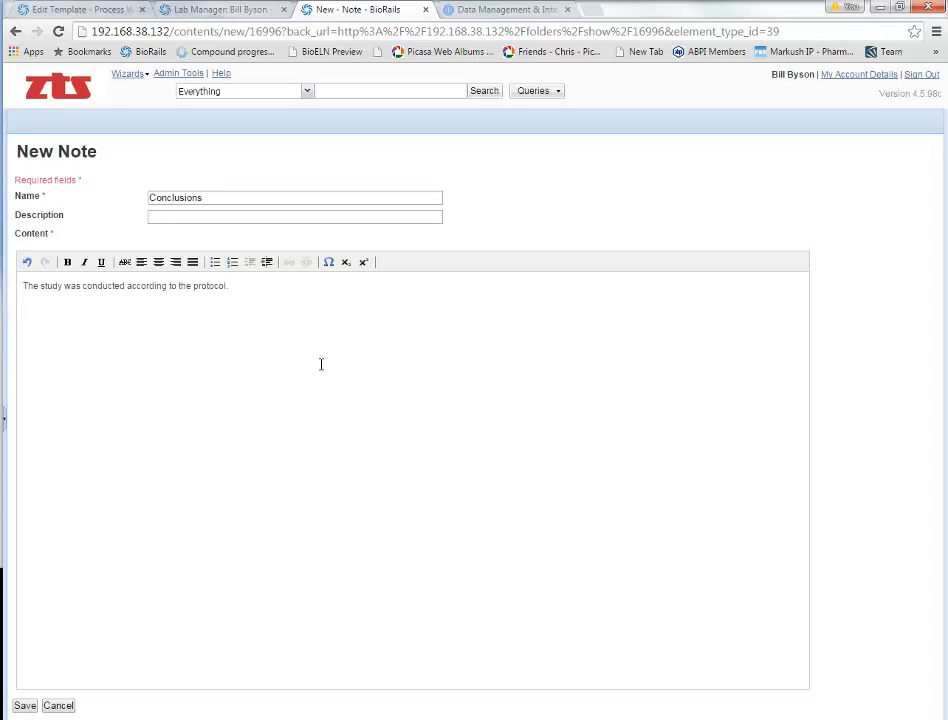
{"action": "key", "text": "Return"}
{"action": "type", "text": "Standards performed within tollerance"}
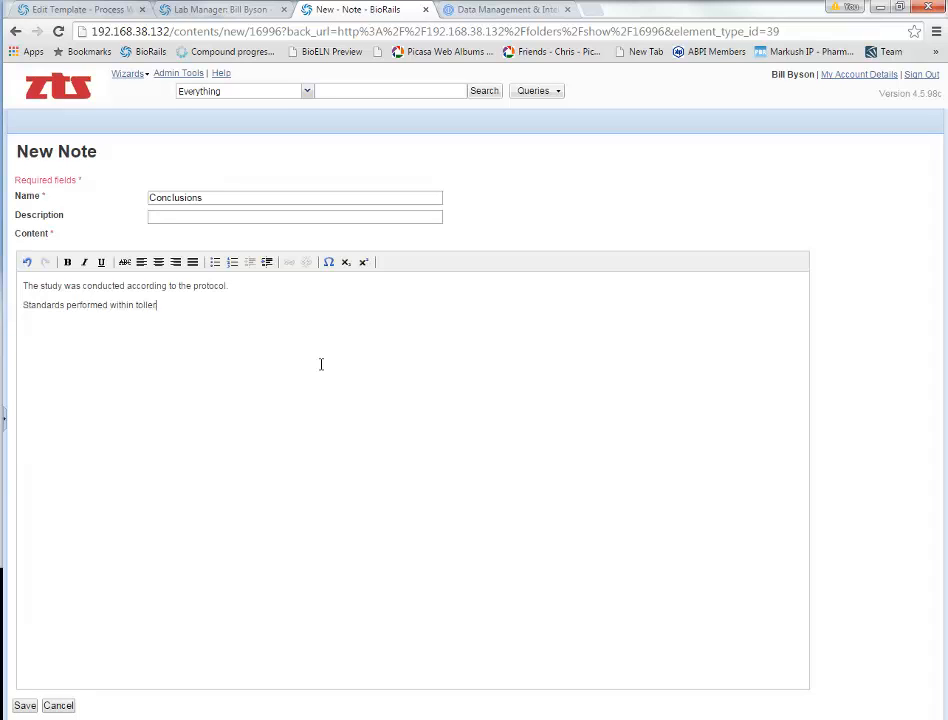
{"action": "left_click", "coordinate": [25, 706]}
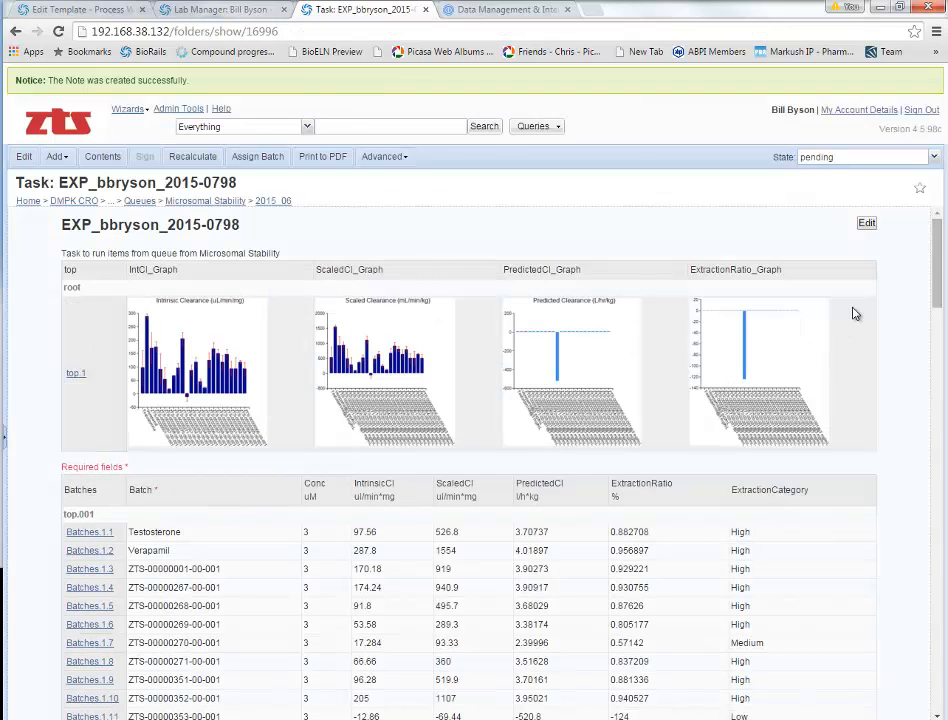
{"action": "left_click_drag", "start_coordinate": [937, 276], "coordinate": [941, 385]}
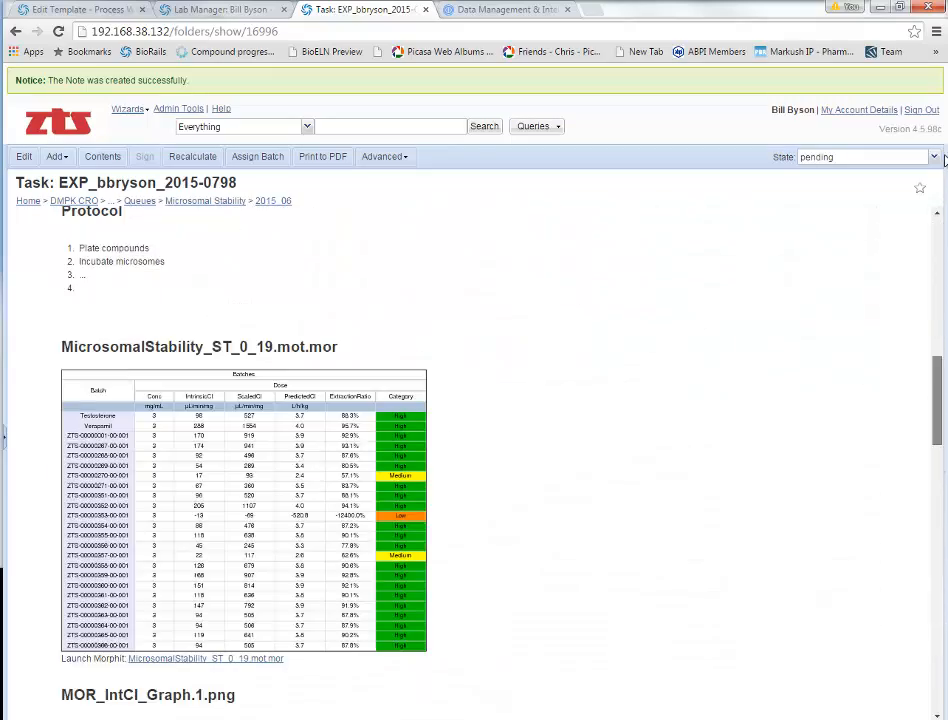
{"action": "left_click_drag", "start_coordinate": [942, 190], "coordinate": [940, 195]}
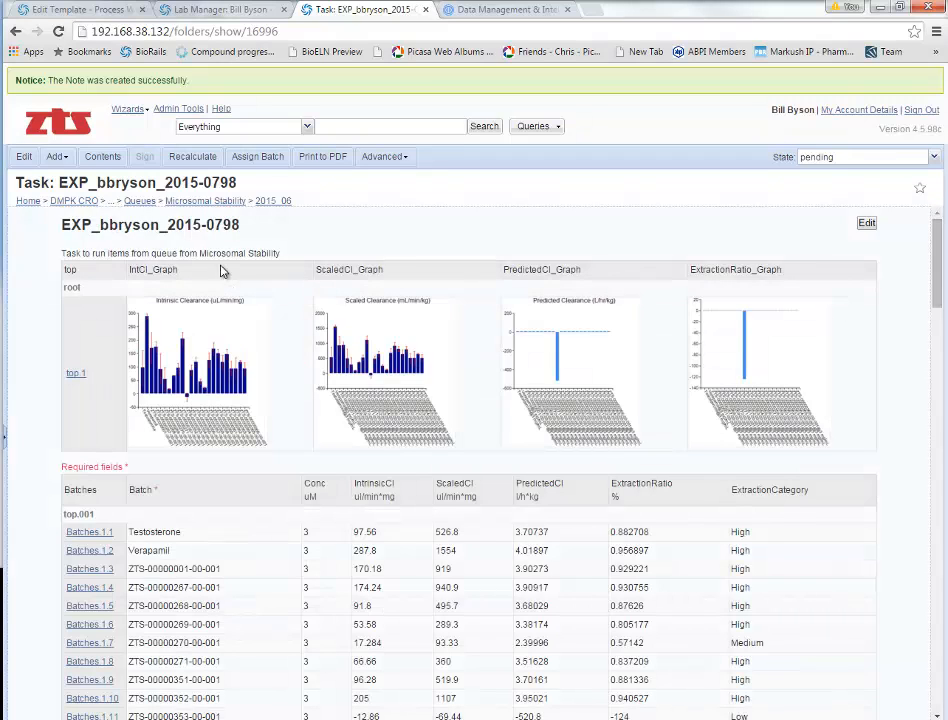
{"action": "left_click", "coordinate": [933, 157]}
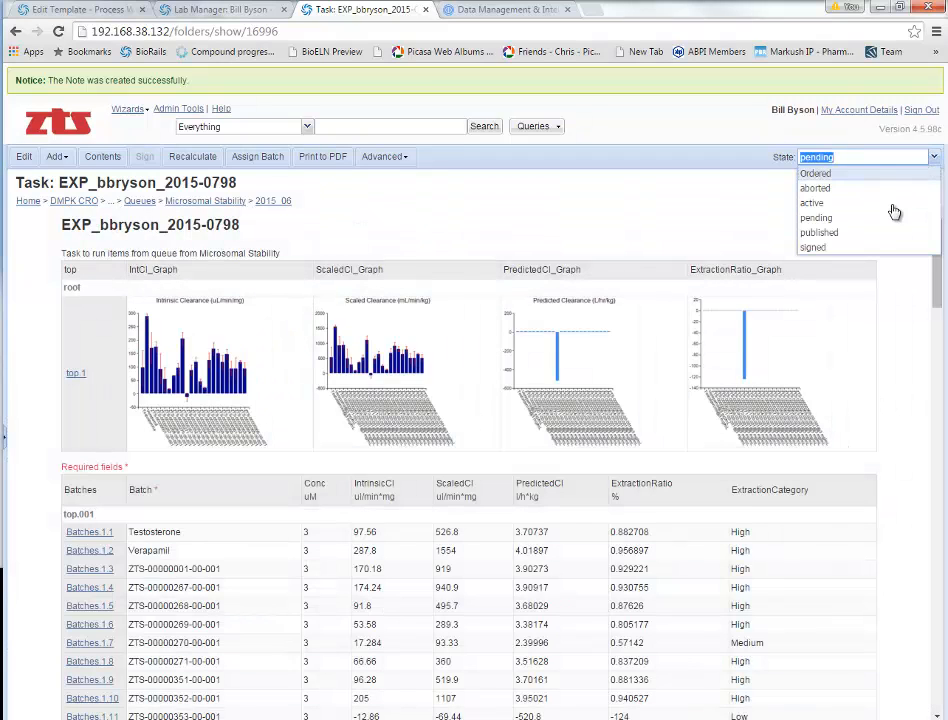
{"action": "left_click", "coordinate": [838, 250]}
{"action": "left_click", "coordinate": [444, 418]}
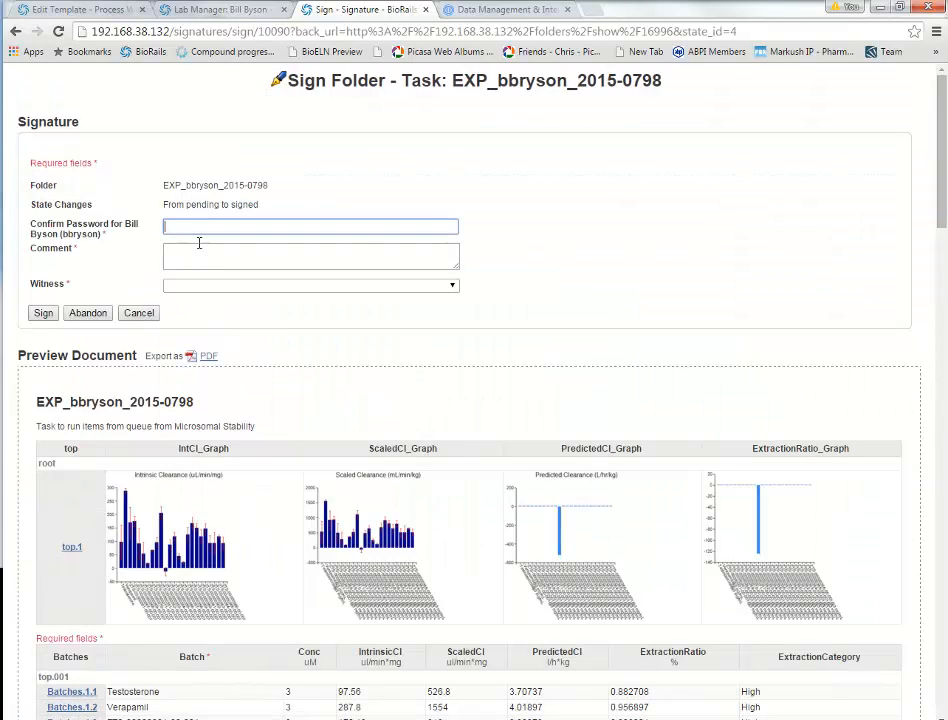
{"action": "left_click", "coordinate": [226, 288]}
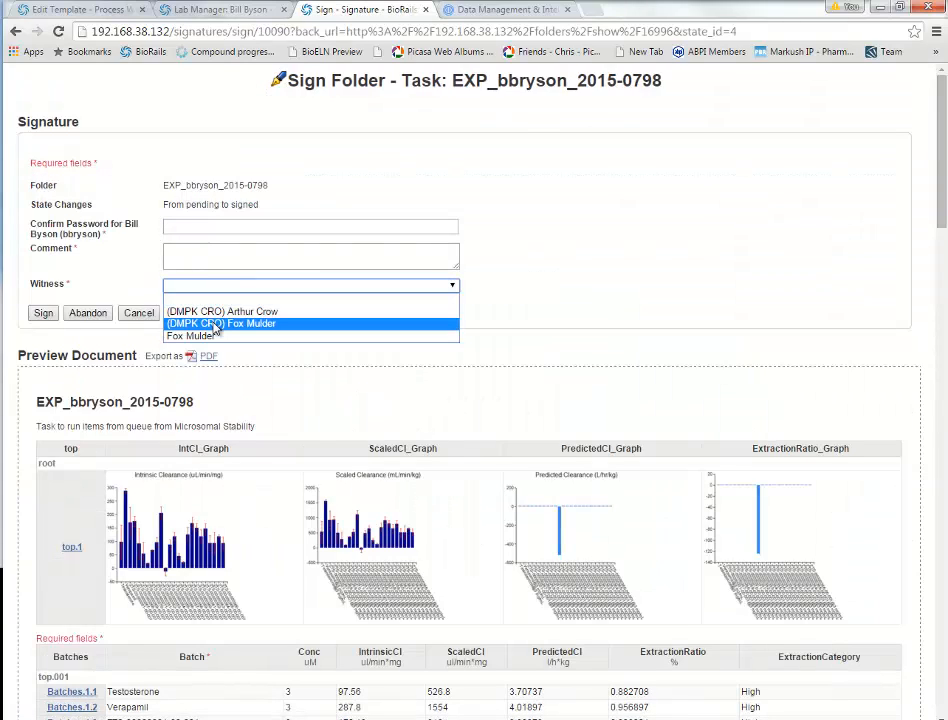
{"action": "left_click", "coordinate": [713, 286]}
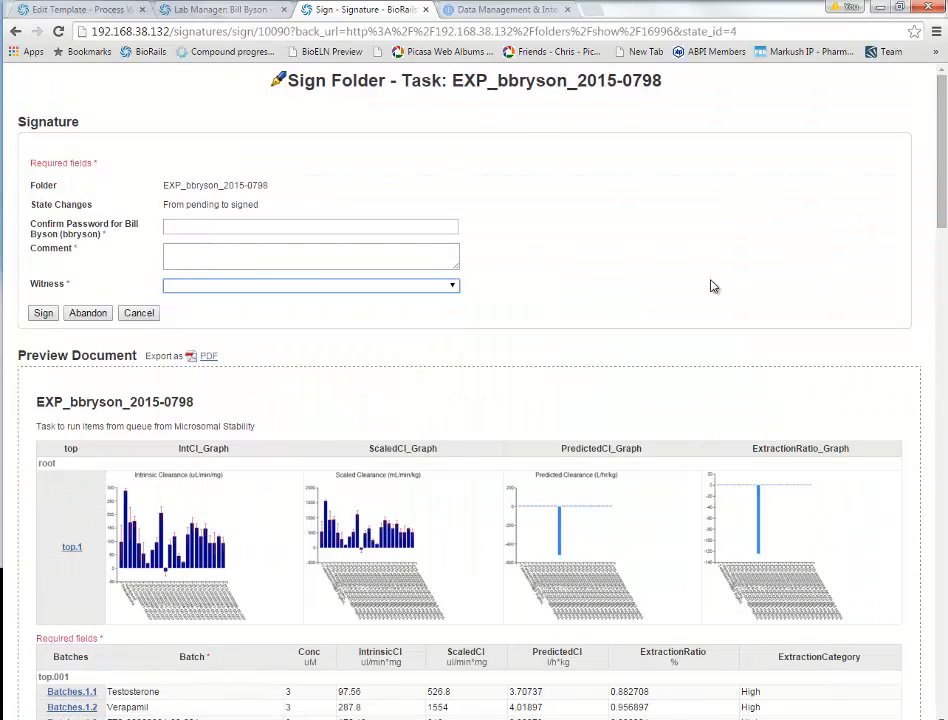
{"action": "left_click", "coordinate": [139, 315]}
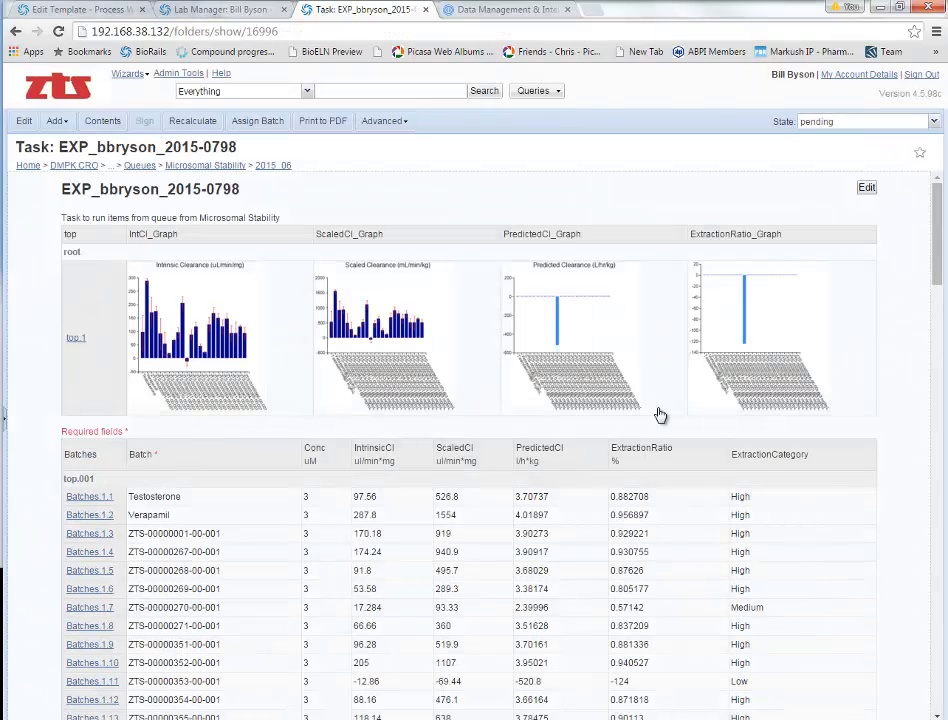
{"action": "left_click", "coordinate": [934, 122]}
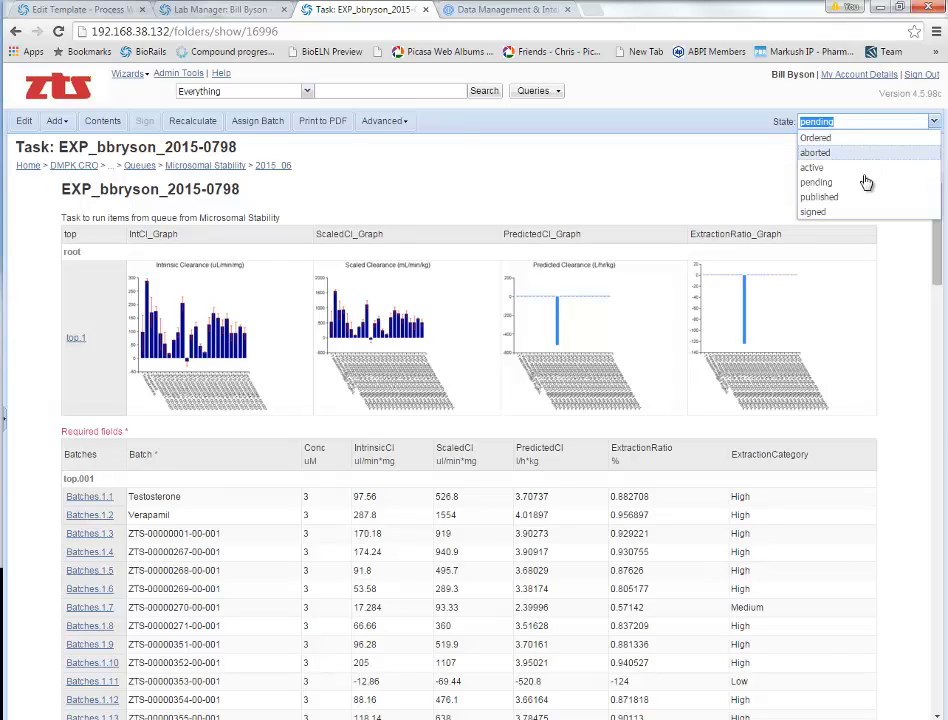
{"action": "left_click", "coordinate": [848, 199]}
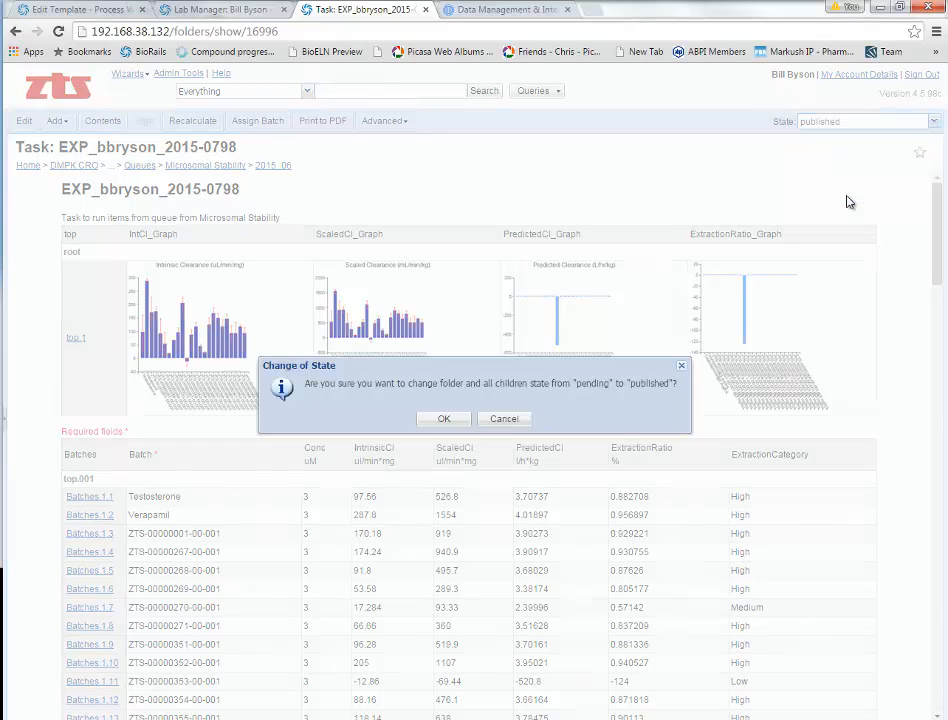
{"action": "left_click", "coordinate": [446, 420]}
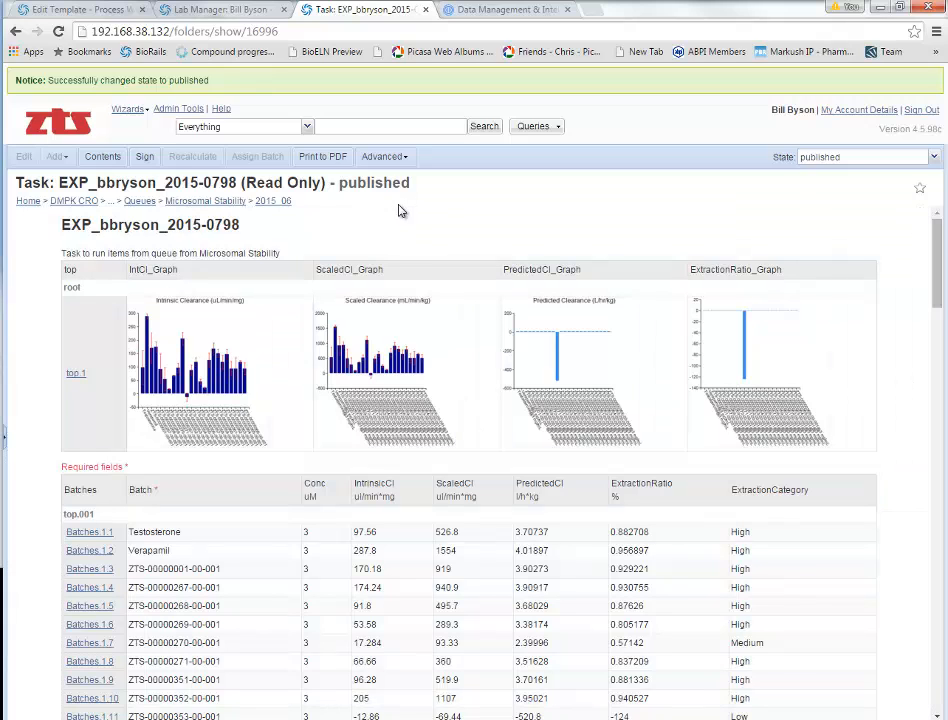
{"action": "left_click", "coordinate": [553, 127]}
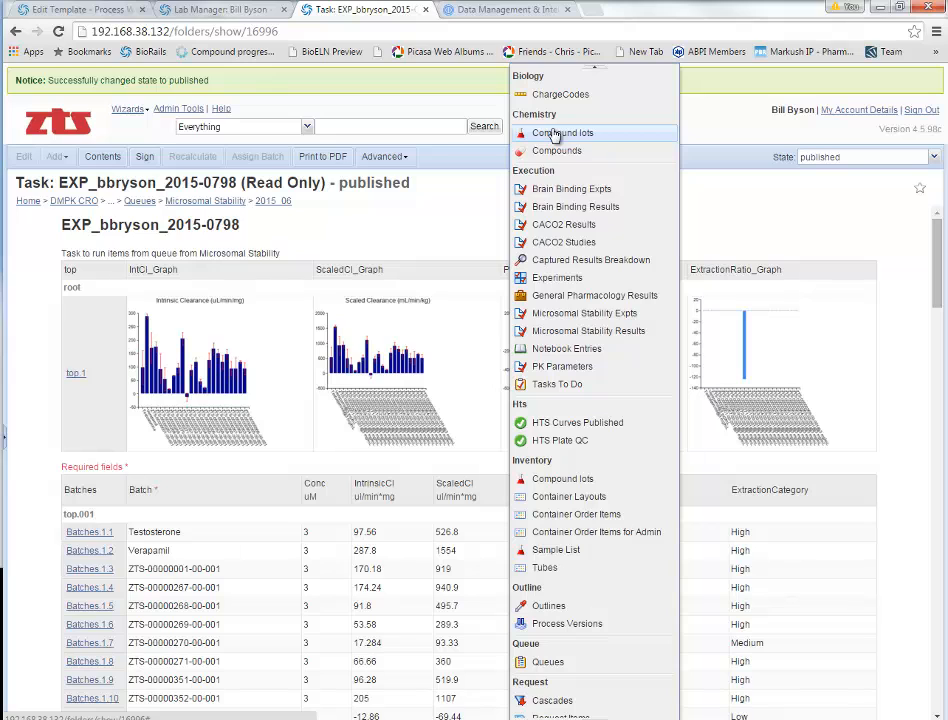
Step: Run the Microsomal Stability Results query, filter PredictedCl by <0, then clear the filter
{"action": "left_click", "coordinate": [620, 333]}
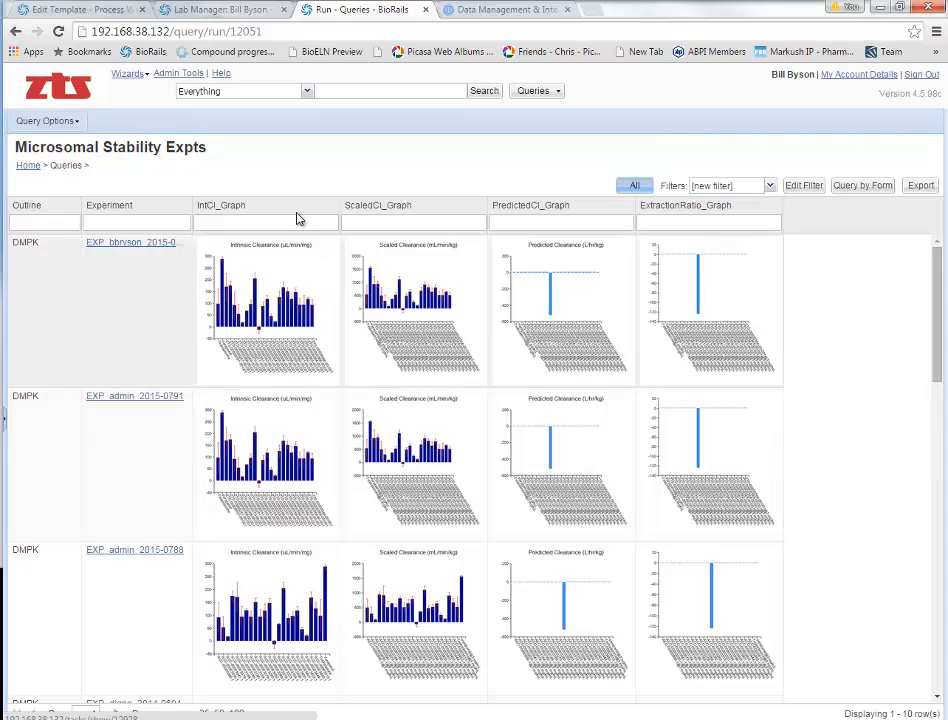
{"action": "left_click", "coordinate": [533, 91]}
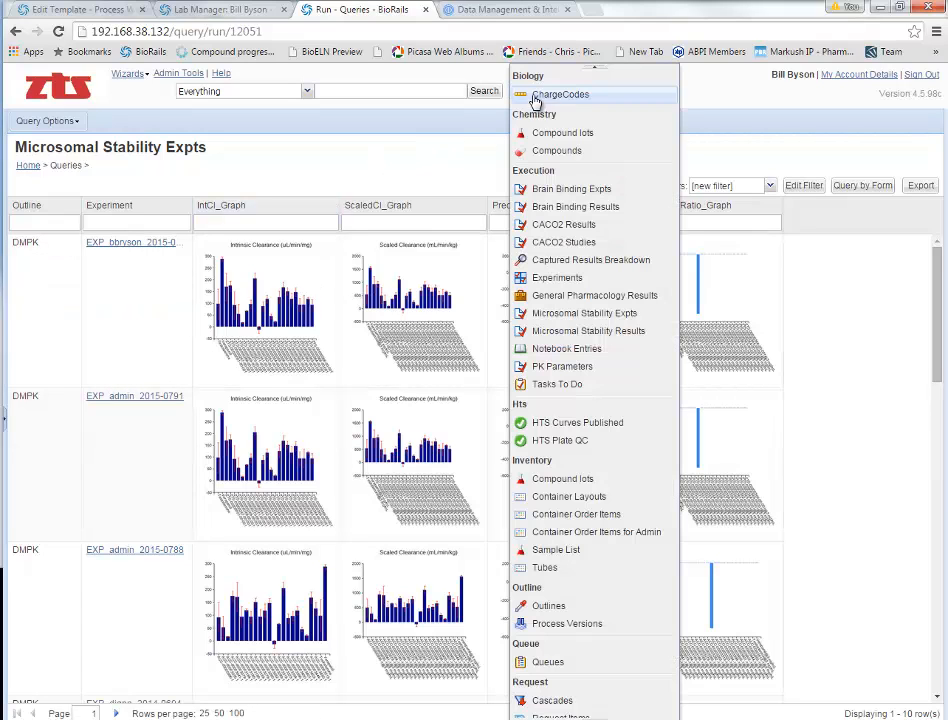
{"action": "left_click", "coordinate": [583, 334]}
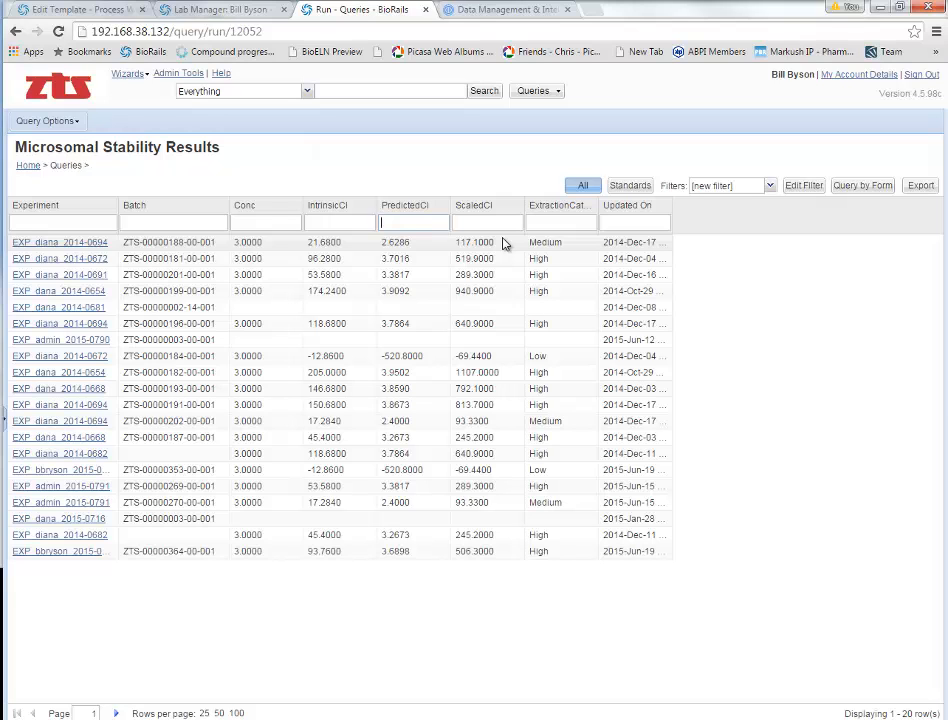
{"action": "type", "text": "<0"}
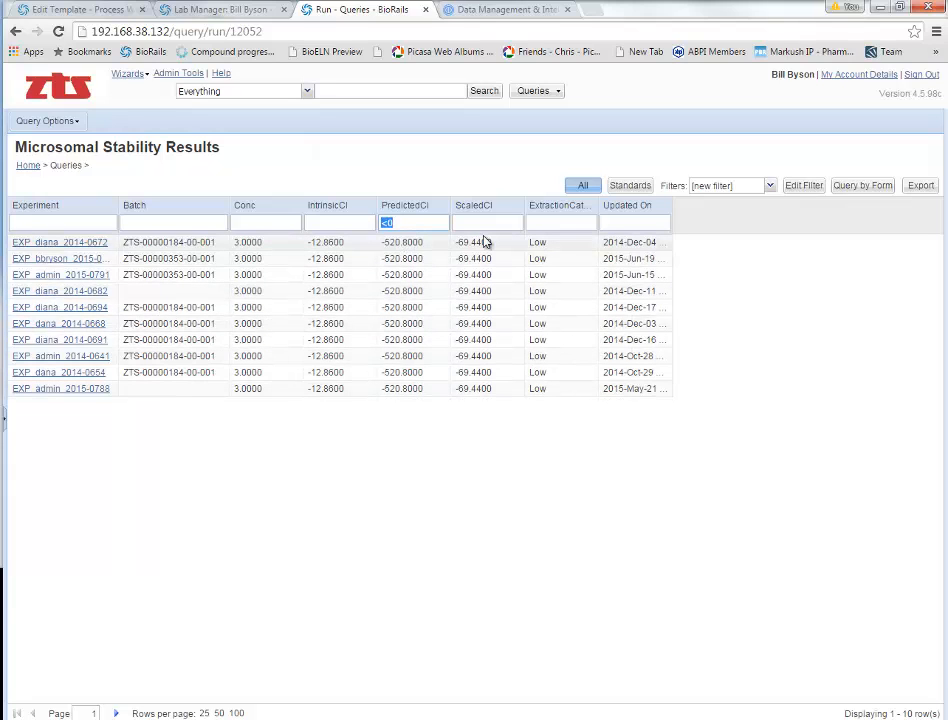
{"action": "key", "text": "BackSpace"}
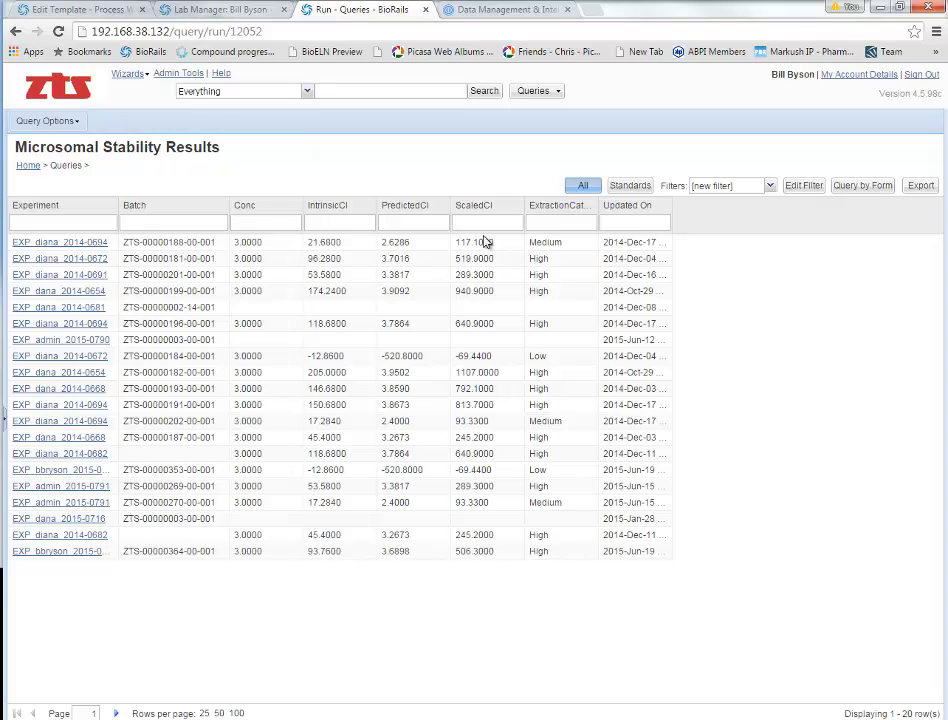
Step: Export 100 query rows as Query-1903-0-to-100.tsv and open the downloaded file
{"action": "left_click", "coordinate": [918, 190]}
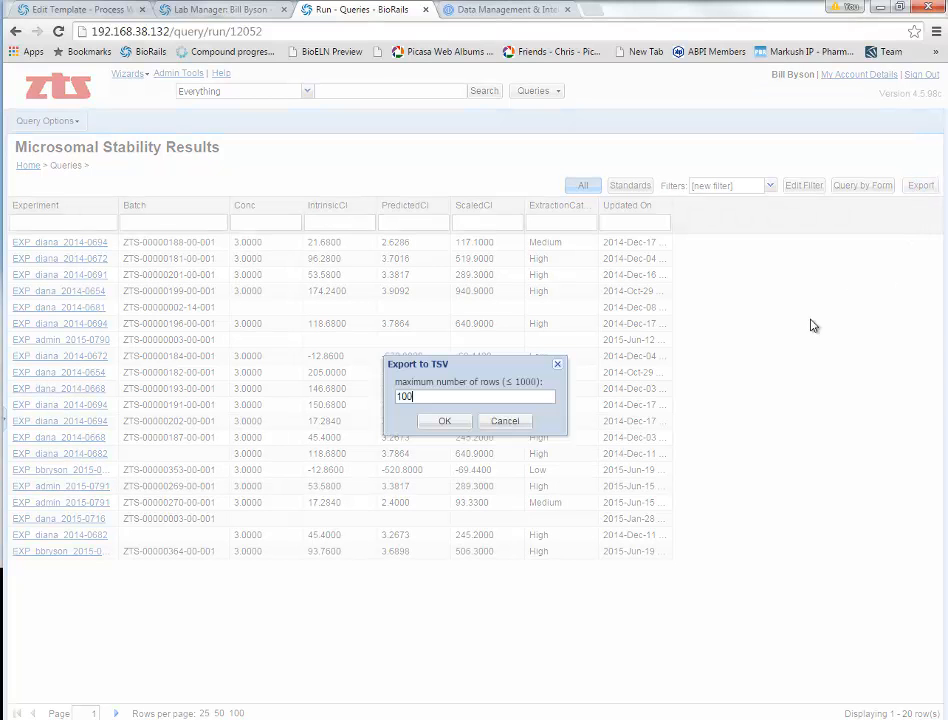
{"action": "left_click", "coordinate": [444, 362]}
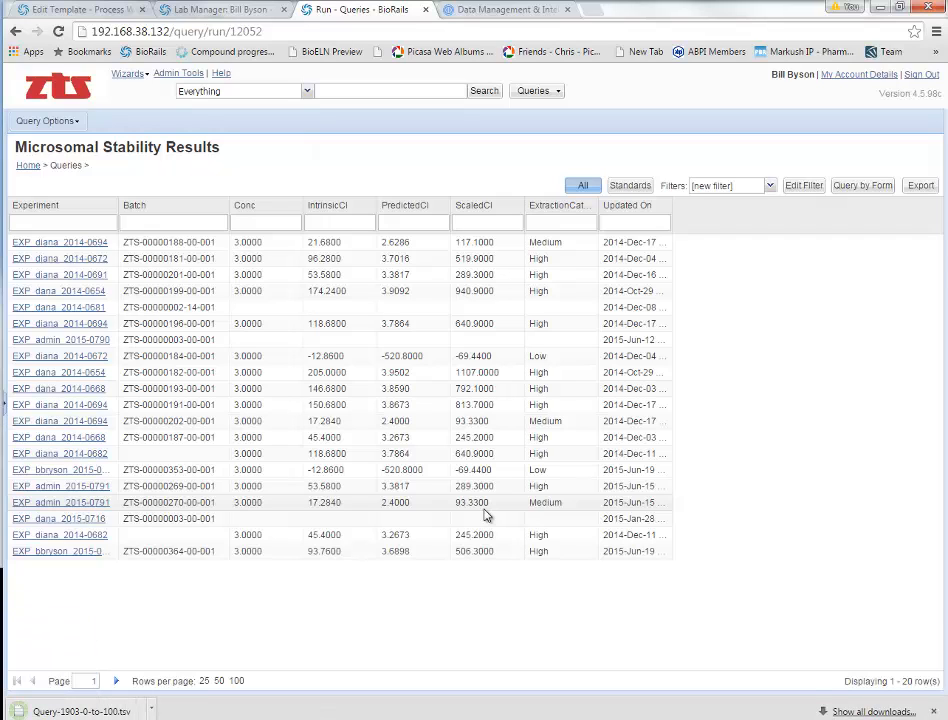
{"action": "left_click", "coordinate": [150, 711]}
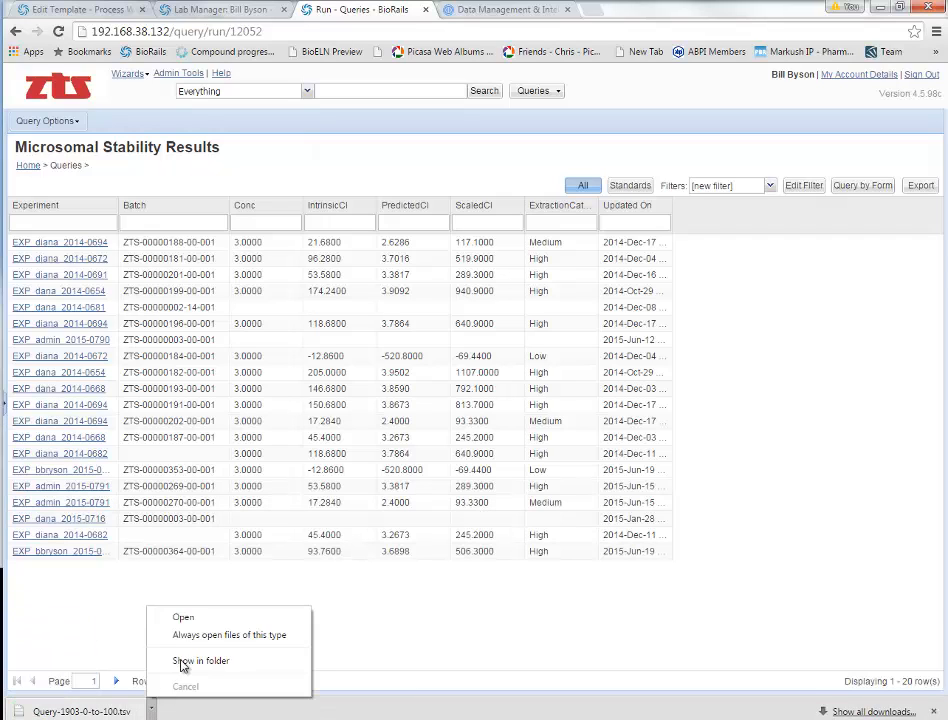
{"action": "left_click", "coordinate": [185, 618]}
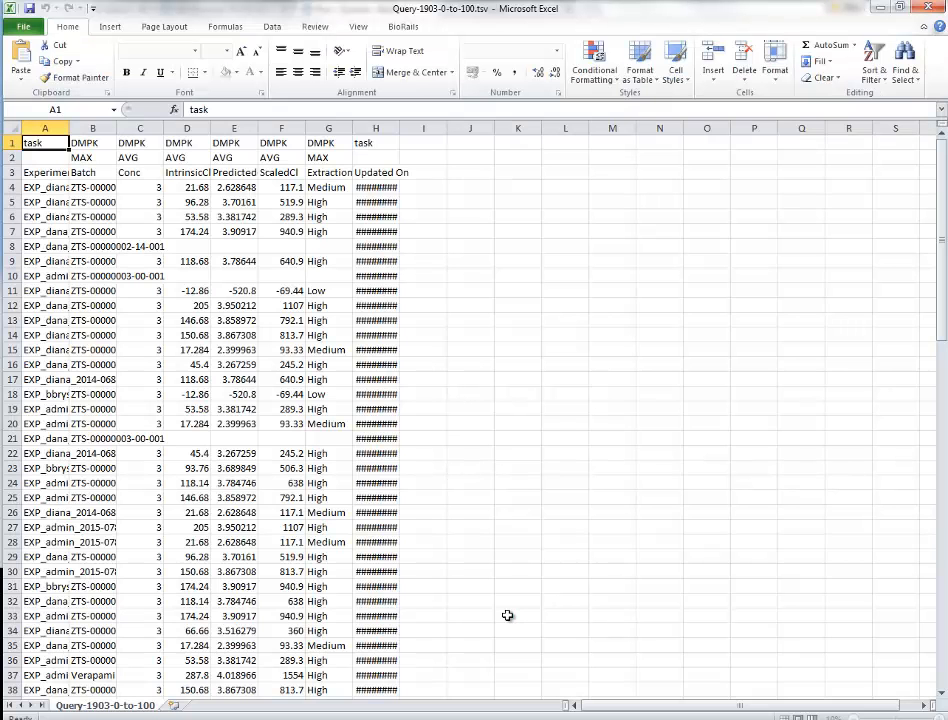
Step: Check E18's PredictedCl value, widen column H to show dates, then close Excel without saving
{"action": "left_click", "coordinate": [240, 393]}
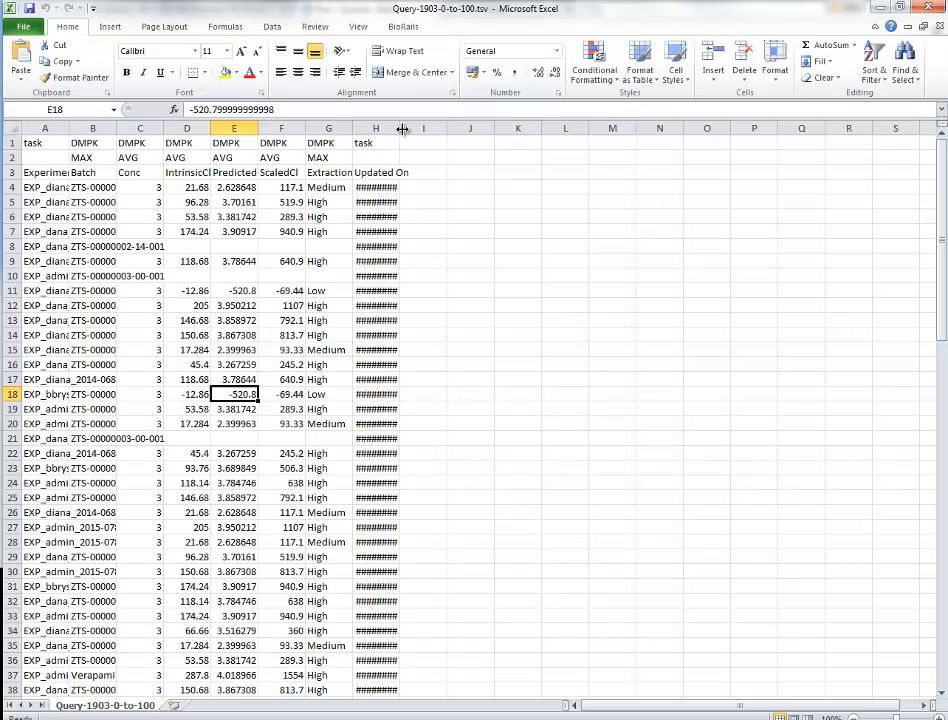
{"action": "left_click_drag", "start_coordinate": [400, 128], "coordinate": [456, 128]}
{"action": "left_click", "coordinate": [928, 7]}
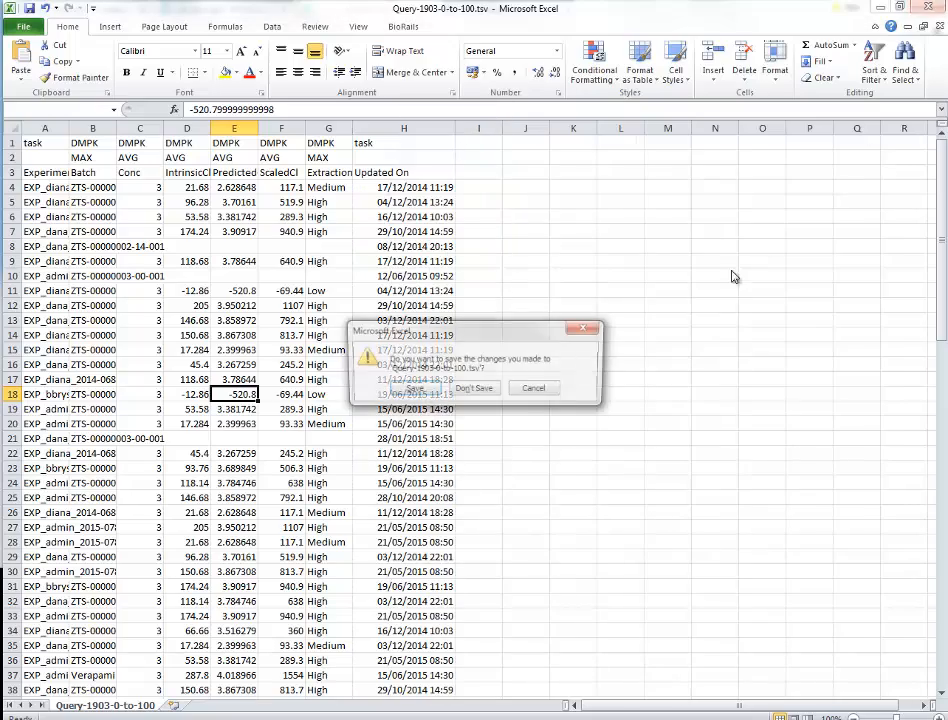
{"action": "left_click", "coordinate": [478, 393]}
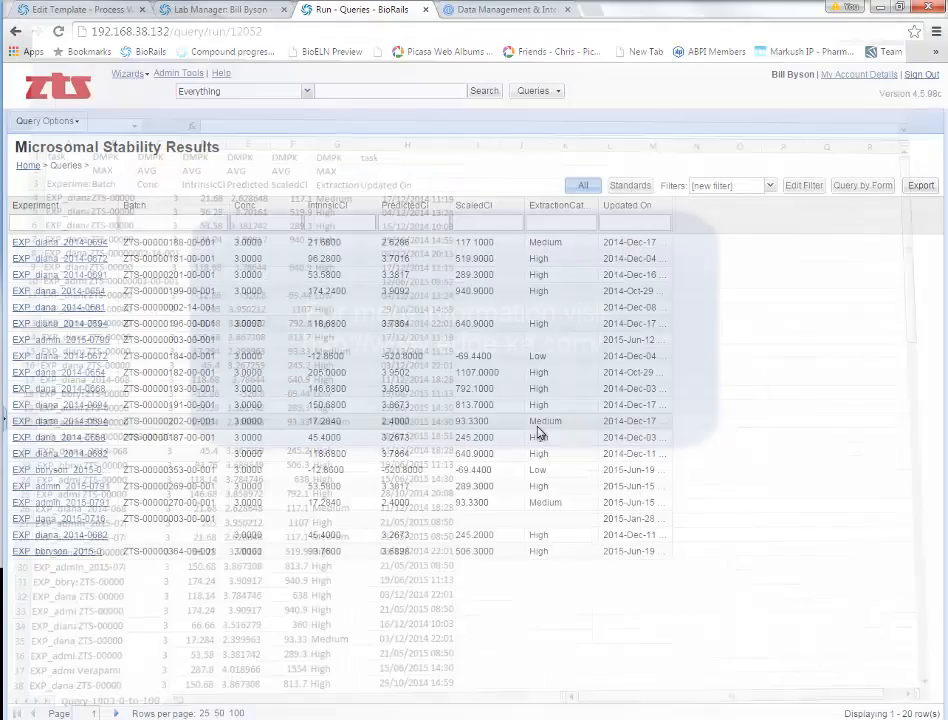